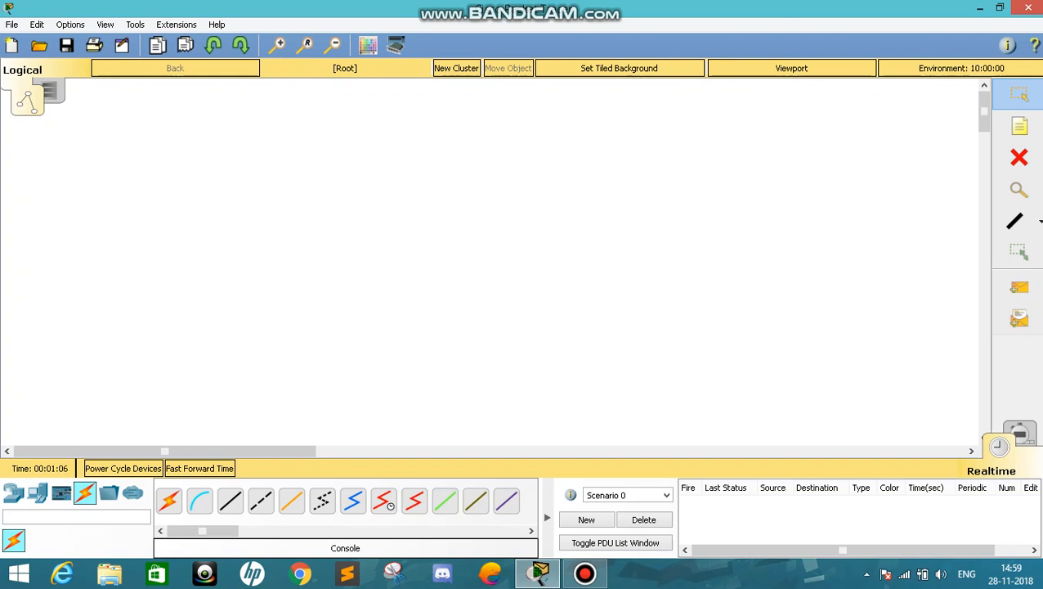
# Place an 1841 router in the upper middle of the workspace and a generic server to its right.
pyautogui.click(13, 492)
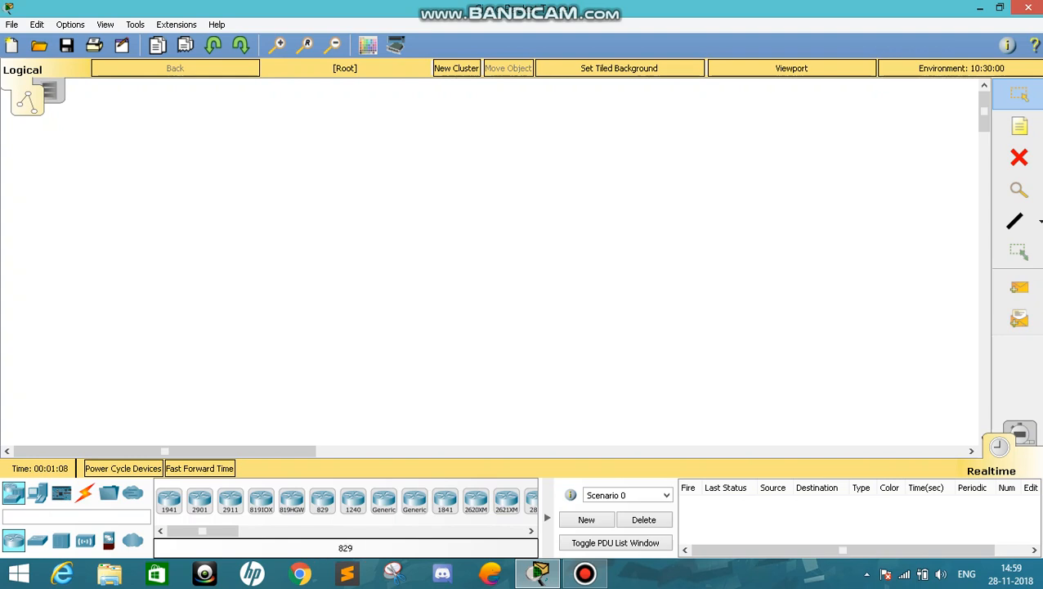
pyautogui.moveTo(445, 499); pyautogui.dragTo(589, 188)
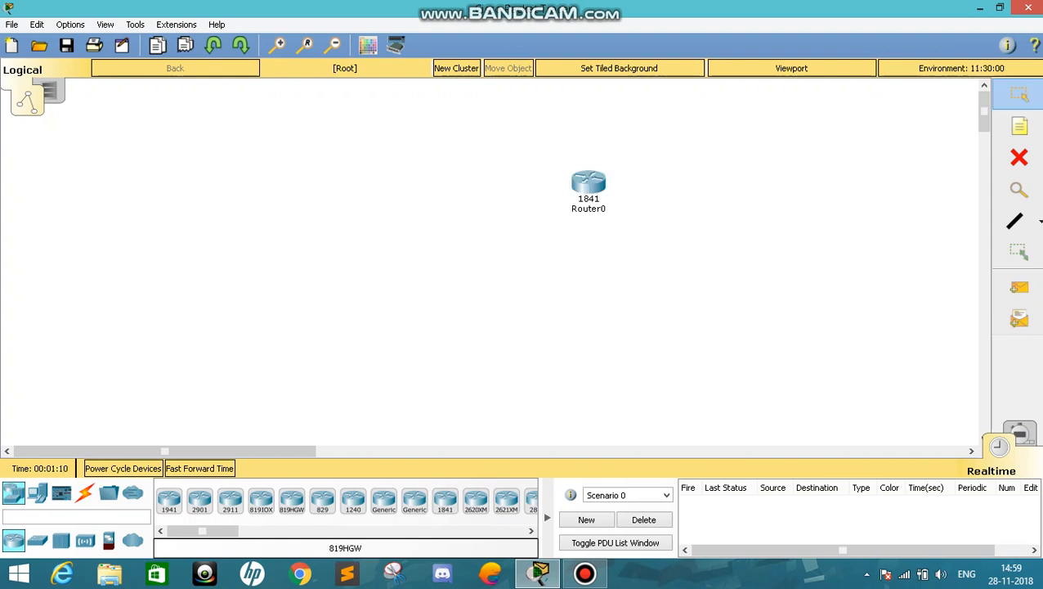
pyautogui.click(37, 493)
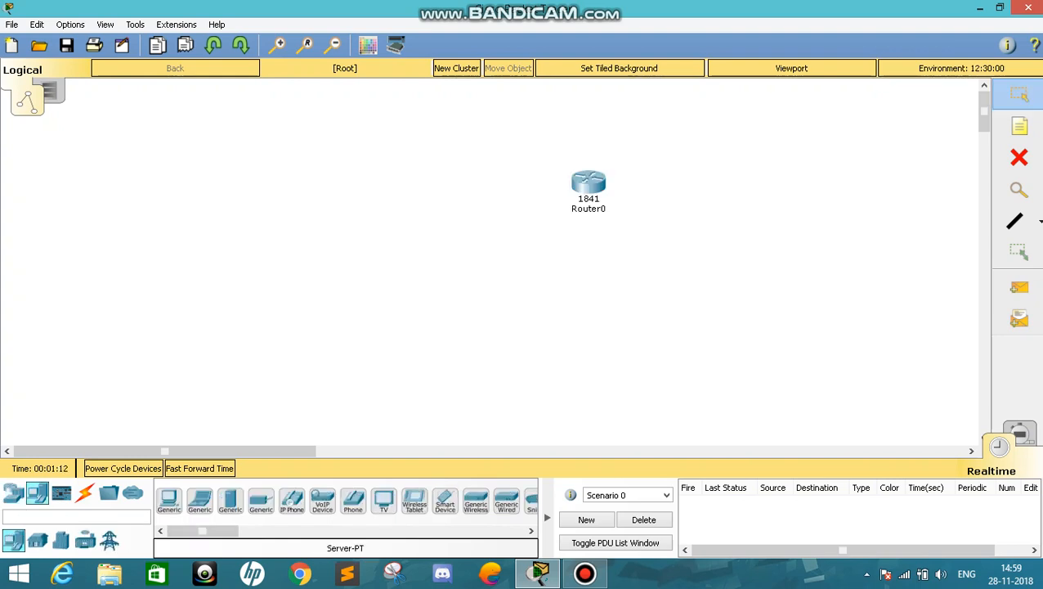
pyautogui.click(229, 500)
pyautogui.click(807, 184)
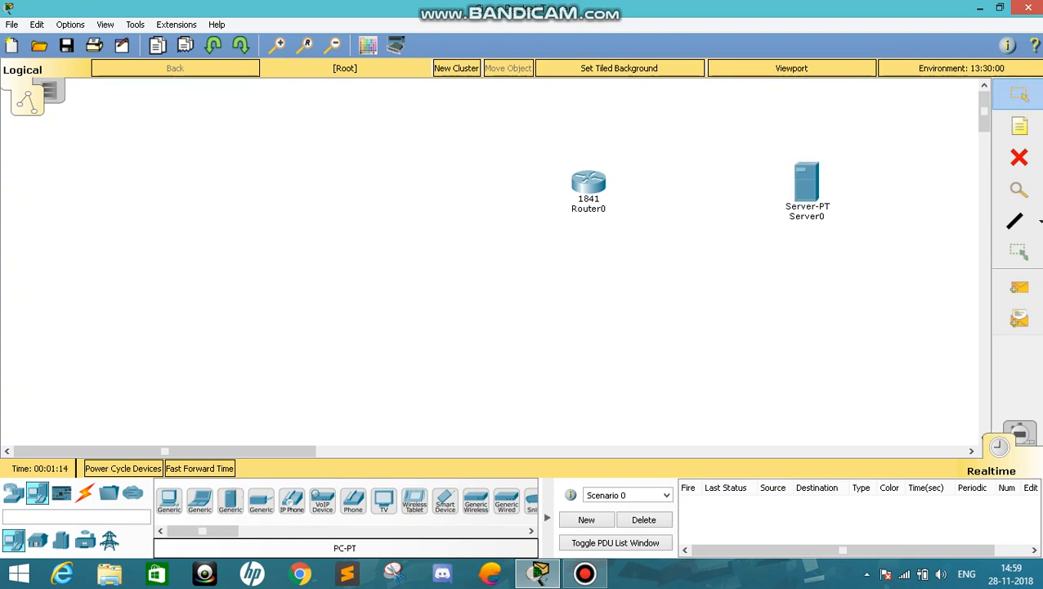
# Add two generic PCs side by side in the lower middle of the workspace.
pyautogui.click(168, 500)
pyautogui.click(464, 396)
pyautogui.click(168, 500)
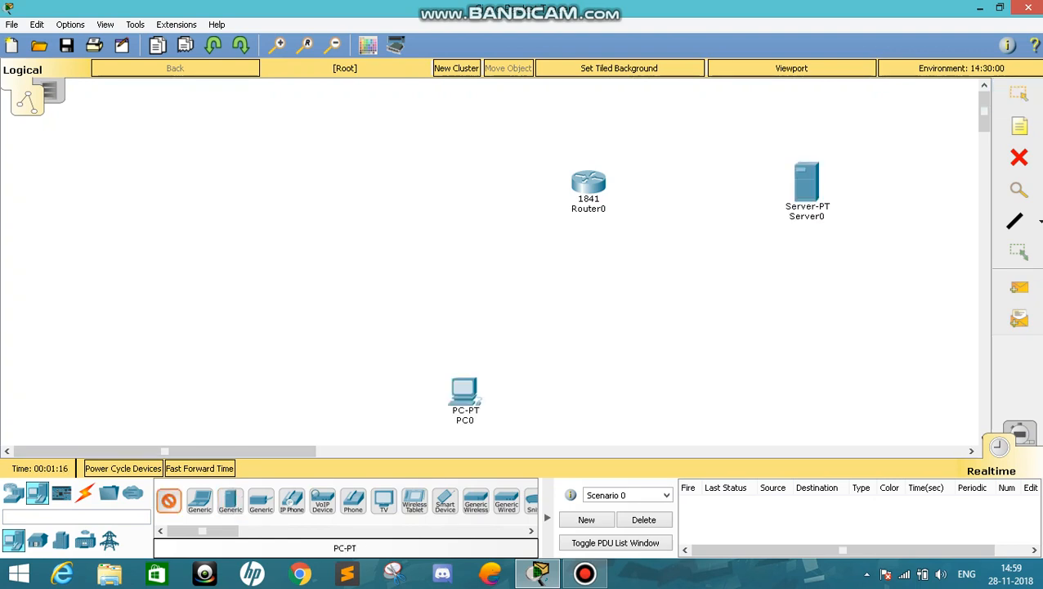
pyautogui.click(556, 402)
# Place a 2960 switch above the two PCs and a 5505 ASA firewall just above the switch.
pyautogui.click(13, 492)
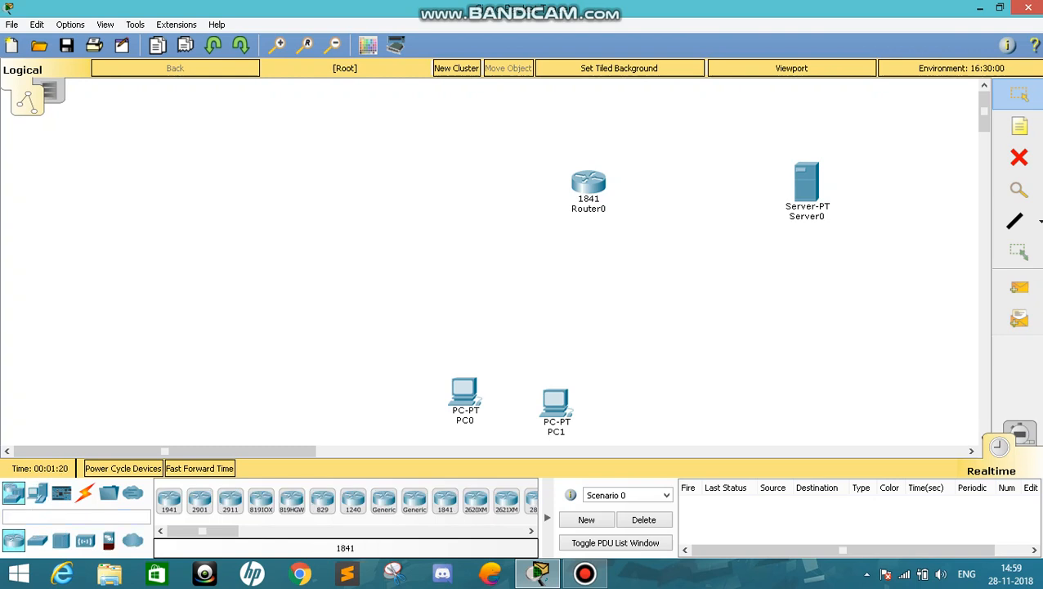
pyautogui.click(444, 501)
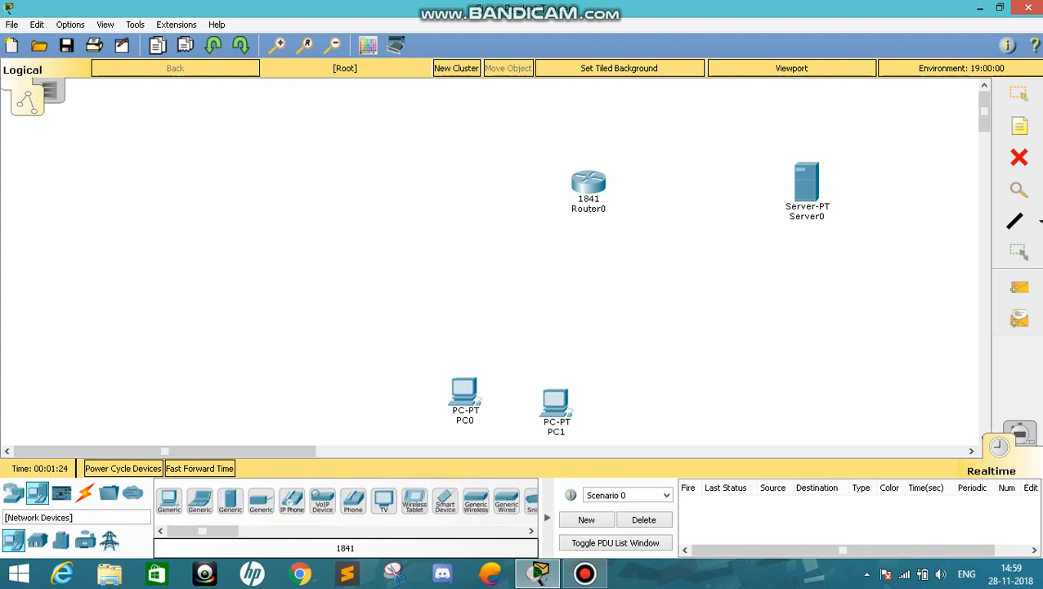
pyautogui.click(36, 539)
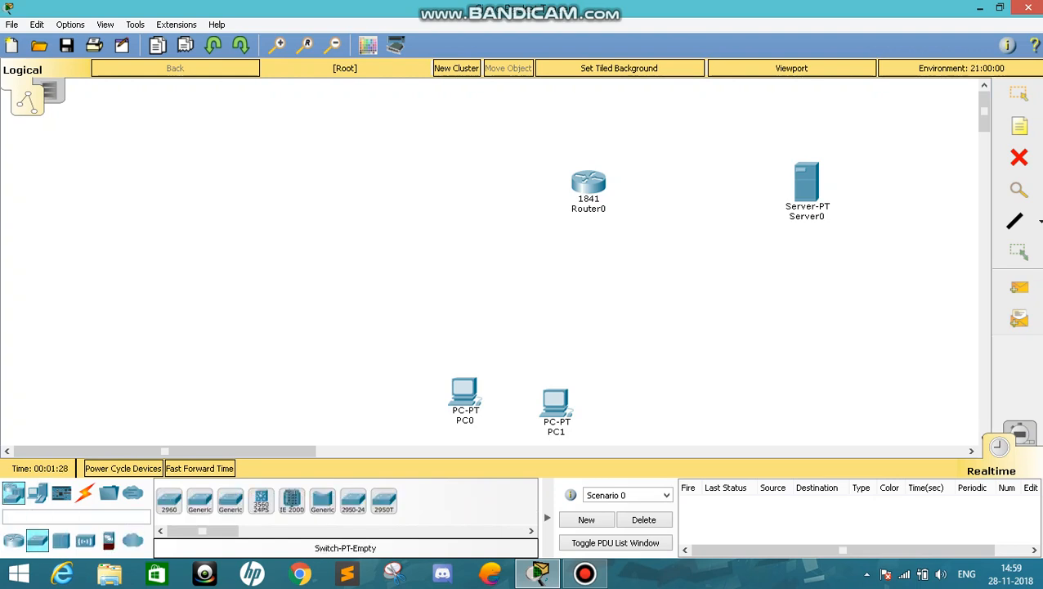
pyautogui.click(169, 499)
pyautogui.click(489, 309)
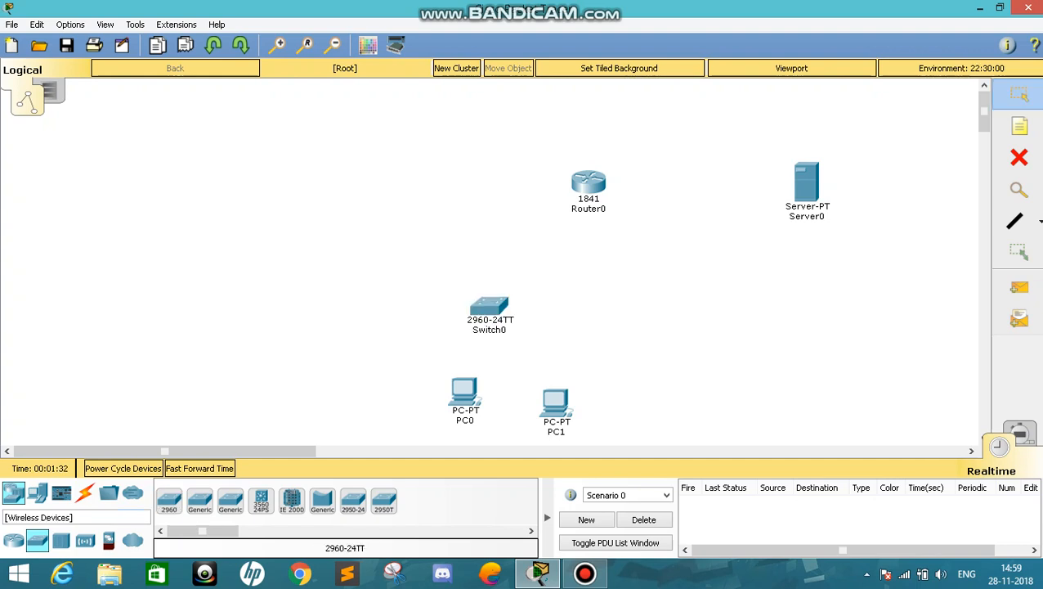
pyautogui.click(109, 540)
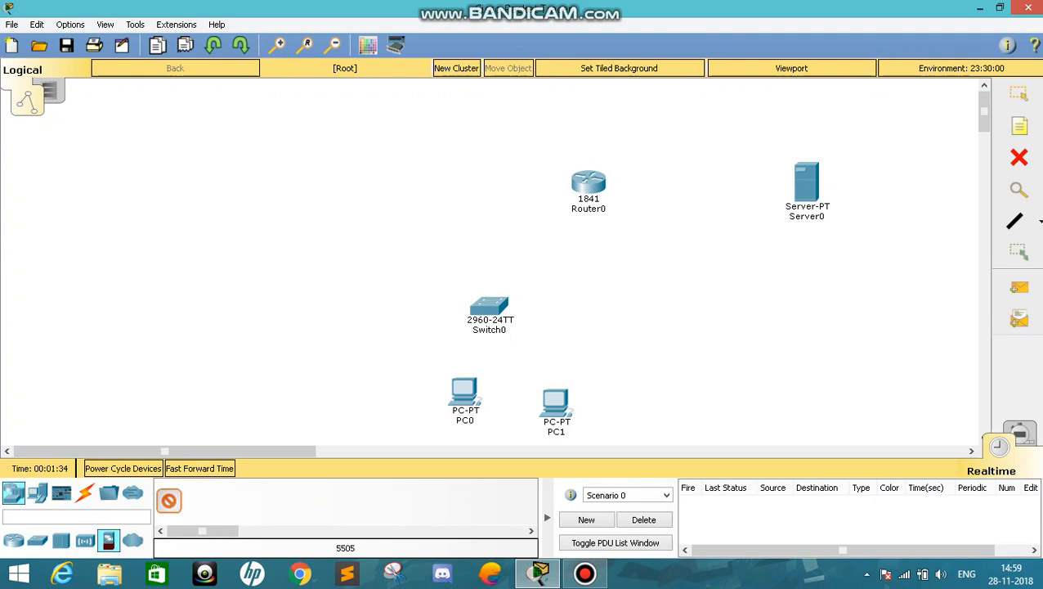
pyautogui.moveTo(168, 499); pyautogui.dragTo(482, 245)
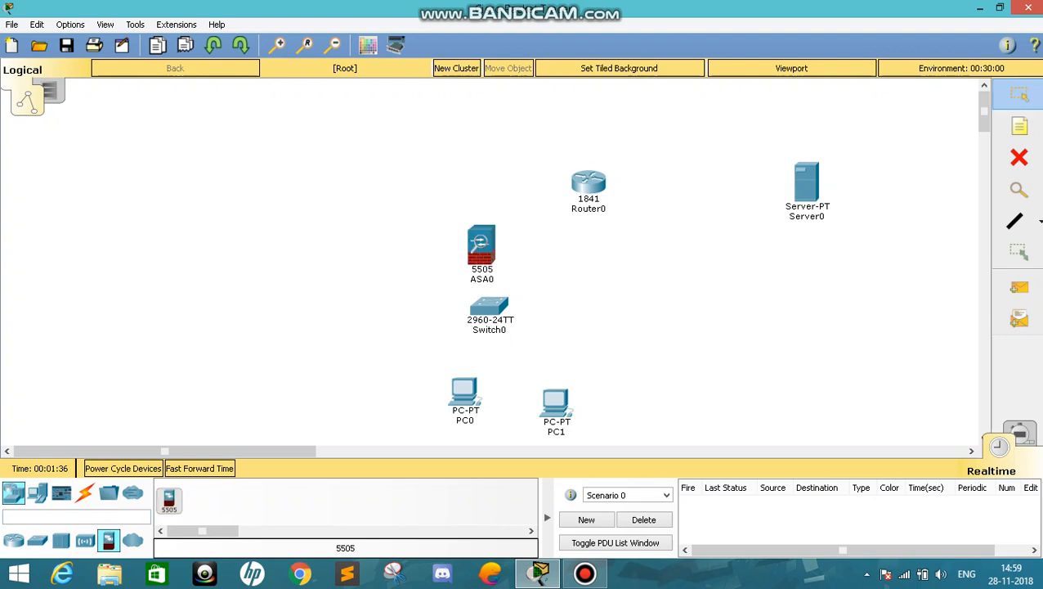
# Connect the ASA firewall to the router and the router to the server using the automatic connection type.
pyautogui.click(85, 492)
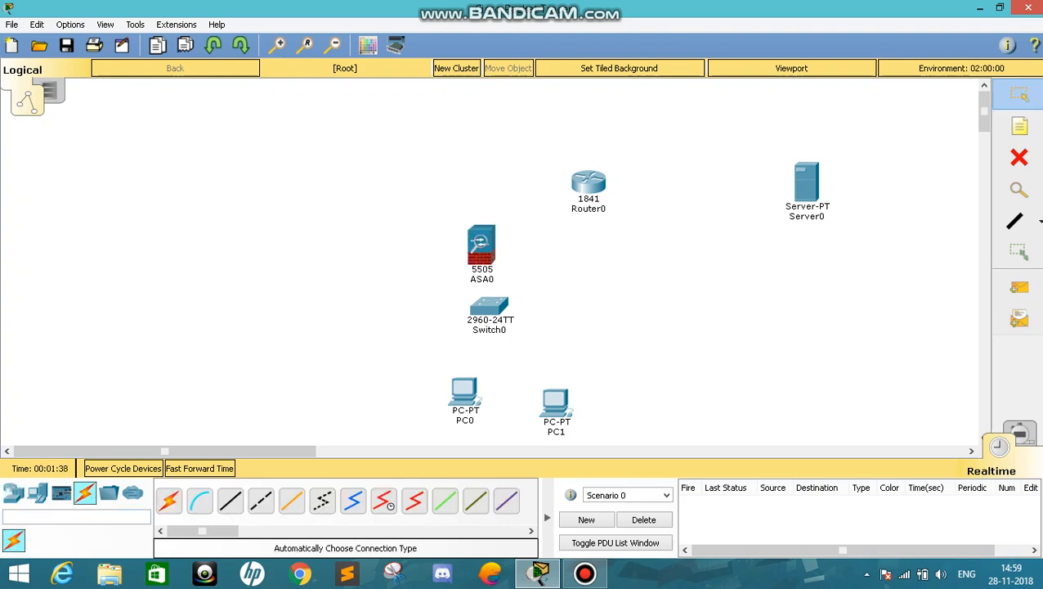
pyautogui.click(169, 499)
pyautogui.click(482, 245)
pyautogui.click(587, 183)
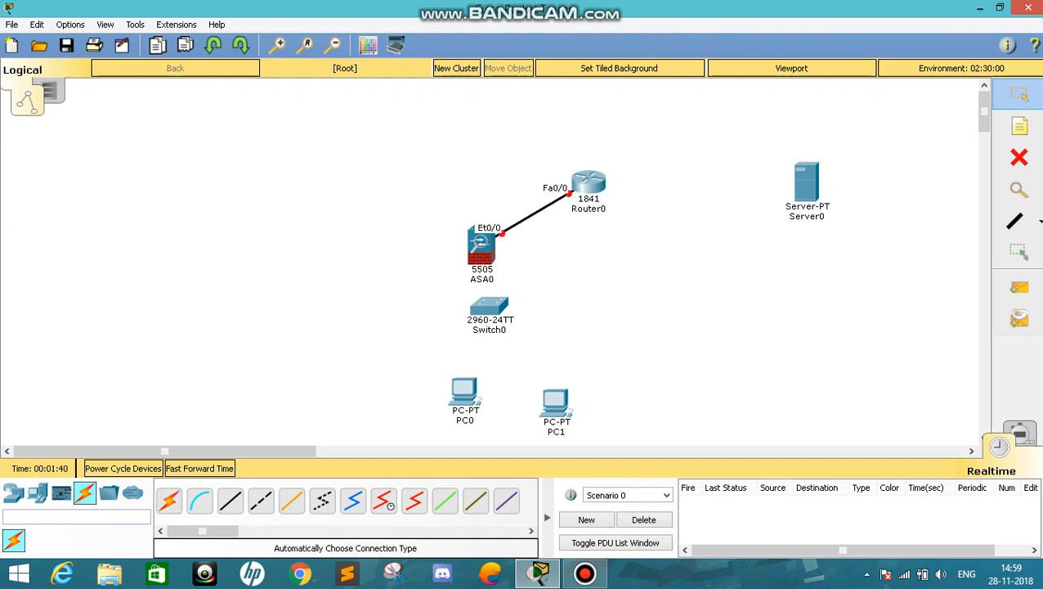
pyautogui.click(168, 499)
pyautogui.click(587, 183)
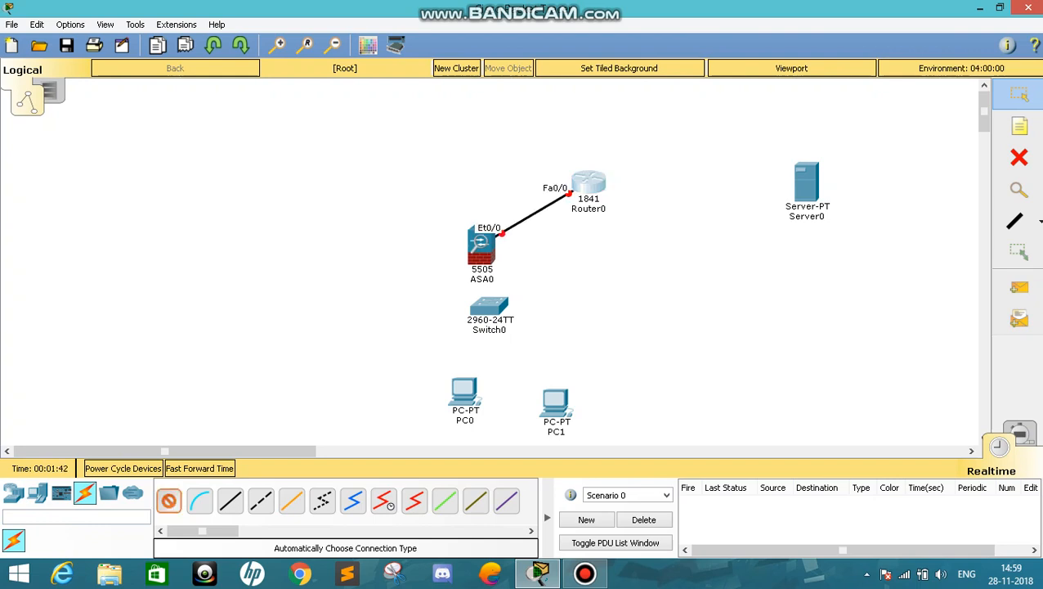
pyautogui.click(806, 182)
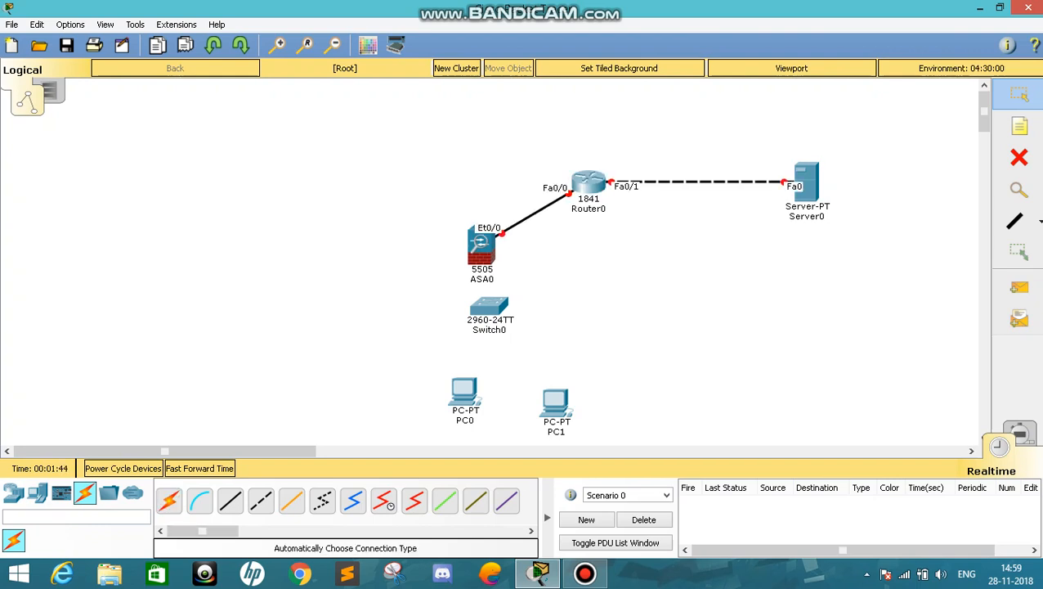
# Connect the switch to PC0 and to PC1 using the automatic connection type.
pyautogui.click(168, 499)
pyautogui.click(489, 309)
pyautogui.click(464, 394)
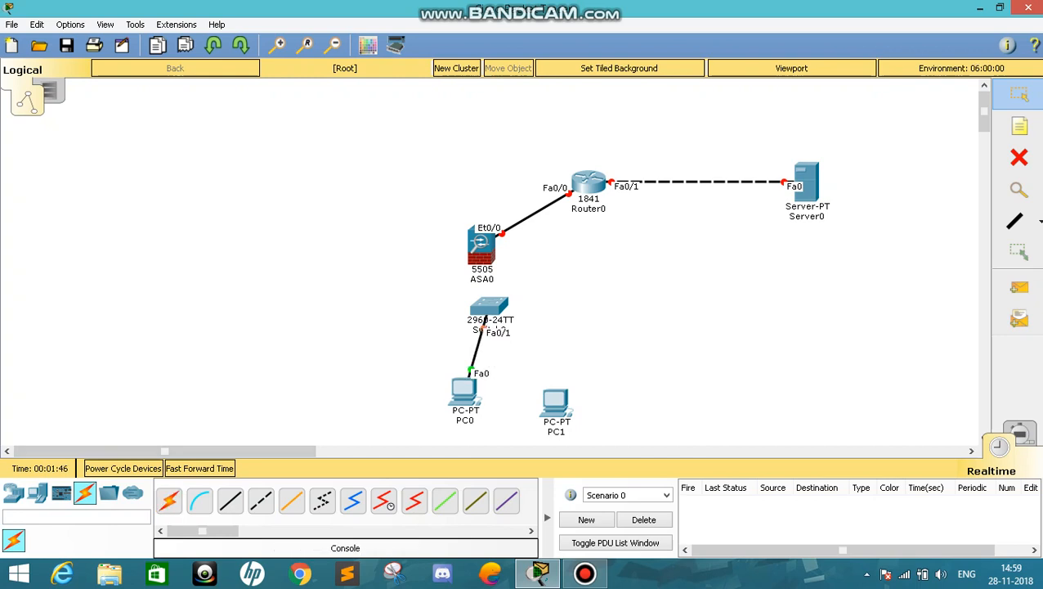
pyautogui.click(168, 499)
pyautogui.click(489, 307)
pyautogui.click(556, 402)
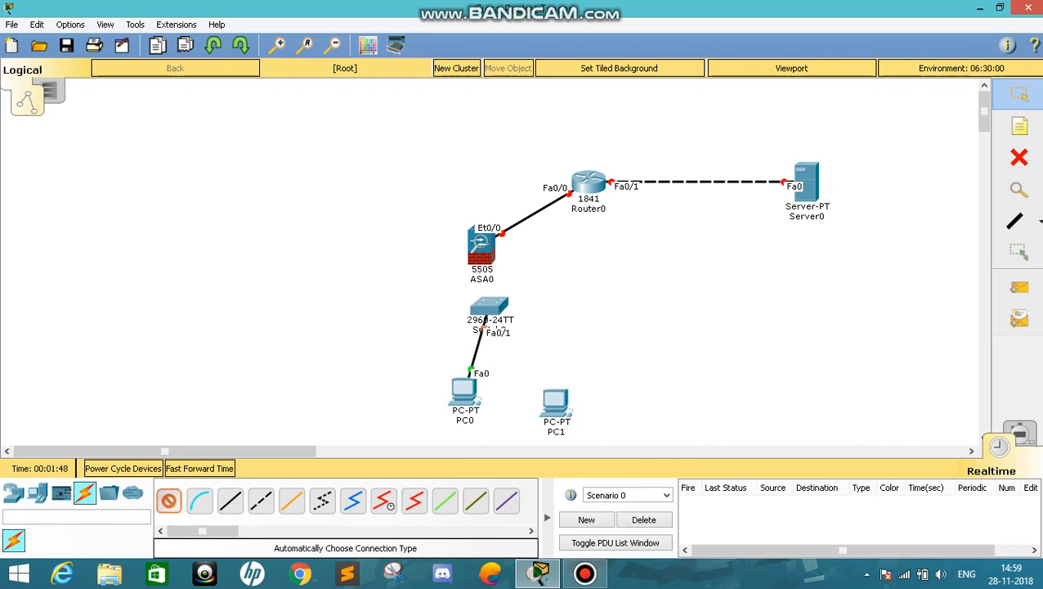
pyautogui.click(556, 401)
pyautogui.click(590, 302)
pyautogui.click(489, 309)
pyautogui.click(556, 401)
# Connect the switch to the ASA firewall using the automatic connection type.
pyautogui.click(168, 500)
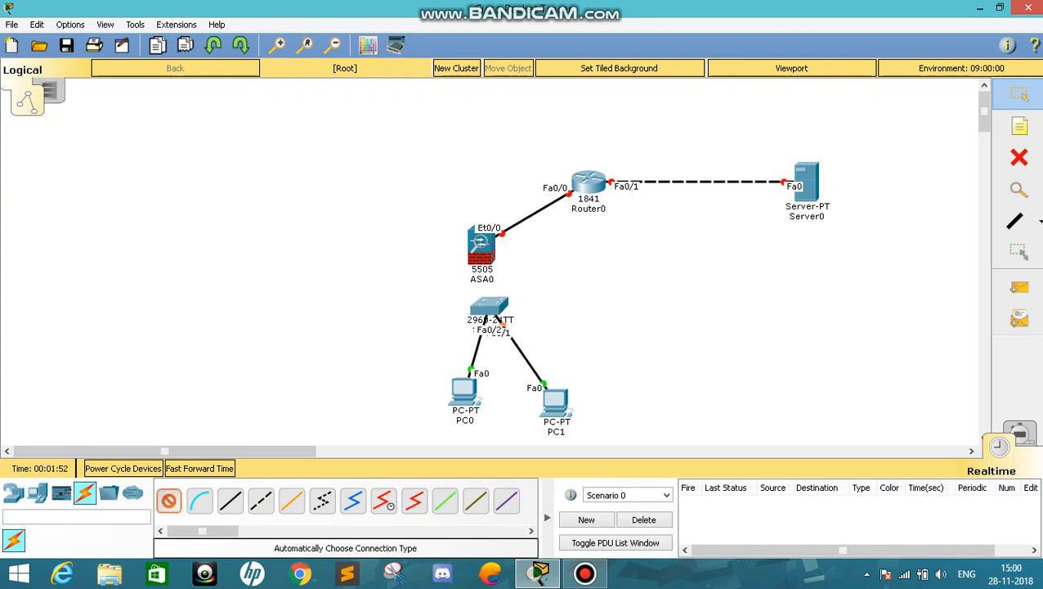
pyautogui.click(489, 307)
pyautogui.click(480, 248)
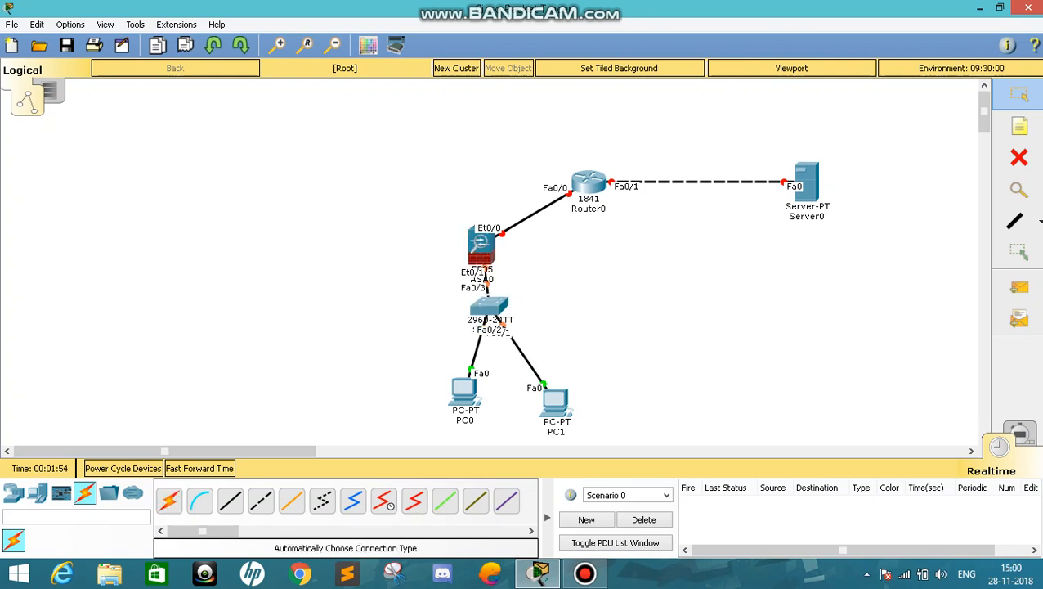
# Rearrange the inside network so the ASA sits above the switch, with PC0 and PC1 spread out below it on either side.
pyautogui.moveTo(480, 244); pyautogui.dragTo(490, 216)
pyautogui.moveTo(489, 307); pyautogui.dragTo(448, 300)
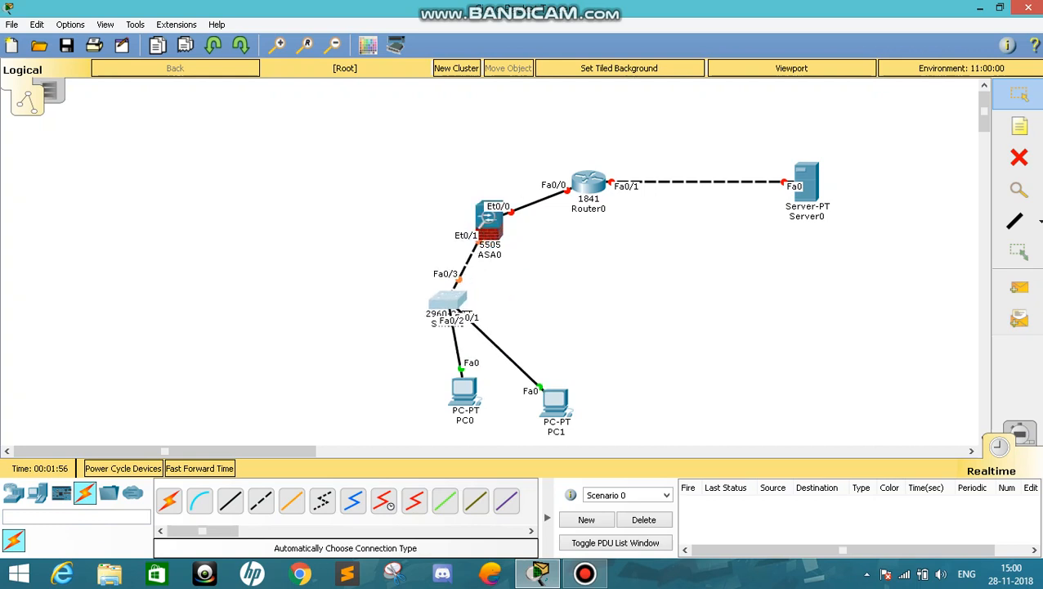
pyautogui.moveTo(464, 391); pyautogui.dragTo(361, 379)
pyautogui.moveTo(555, 399); pyautogui.dragTo(543, 376)
pyautogui.moveTo(360, 381)
pyautogui.mouseDown()
pyautogui.moveTo(354, 326)
pyautogui.moveTo(291, 366)
pyautogui.moveTo(368, 431)
pyautogui.moveTo(418, 433)
pyautogui.moveTo(380, 373)
pyautogui.moveTo(354, 376)
pyautogui.mouseUp()
pyautogui.moveTo(544, 376); pyautogui.dragTo(501, 378)
pyautogui.moveTo(489, 219); pyautogui.dragTo(451, 196)
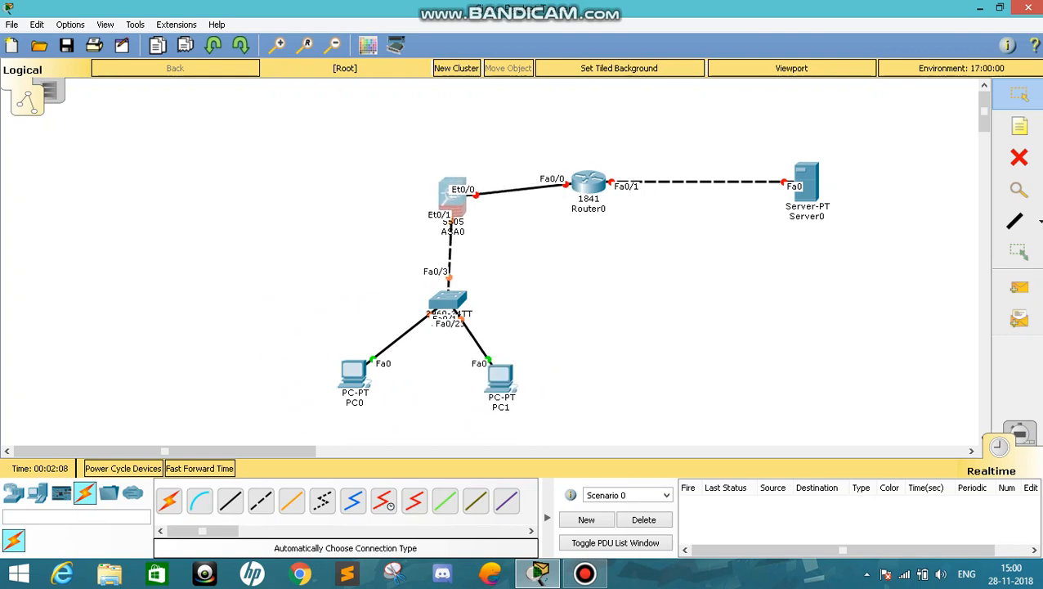
# Move the router and server higher in the workspace and shift the switch slightly up and to the left.
pyautogui.moveTo(589, 181); pyautogui.dragTo(586, 138)
pyautogui.moveTo(806, 181); pyautogui.dragTo(782, 116)
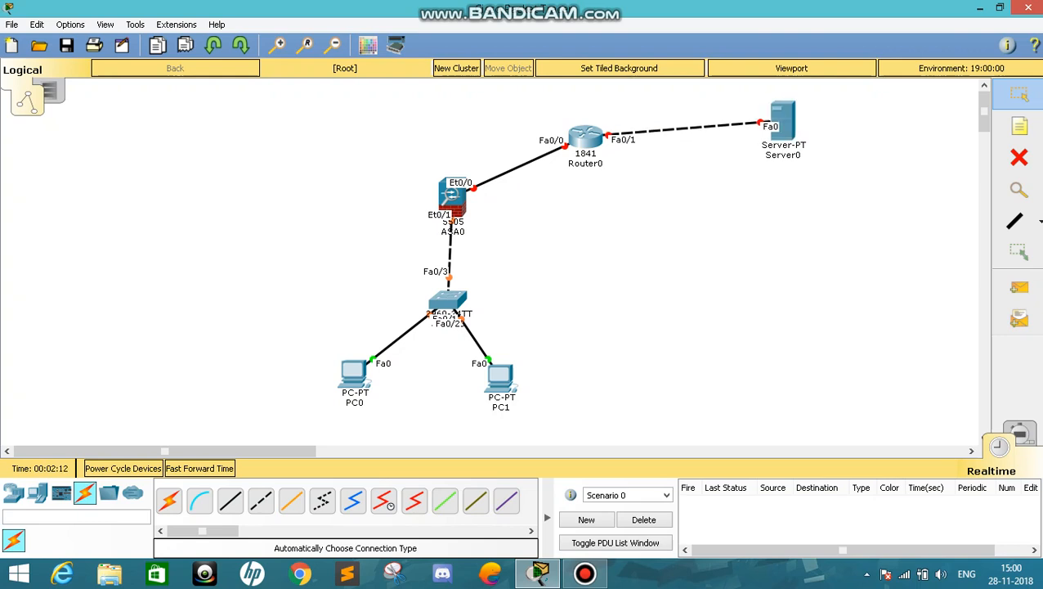
pyautogui.moveTo(448, 301); pyautogui.dragTo(429, 289)
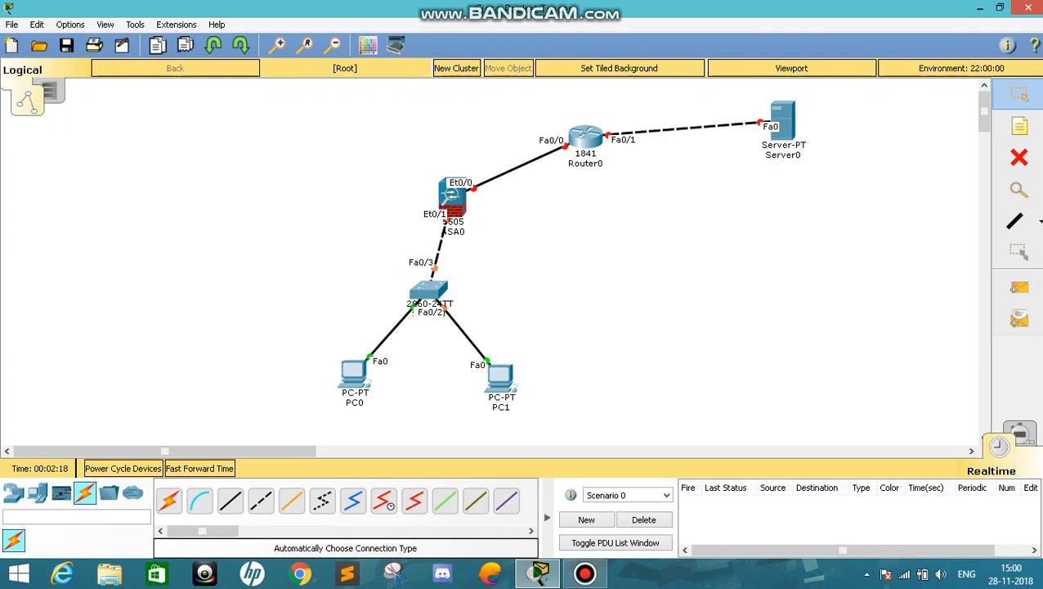
# Add a third generic PC to the left of the ASA firewall.
pyautogui.click(13, 491)
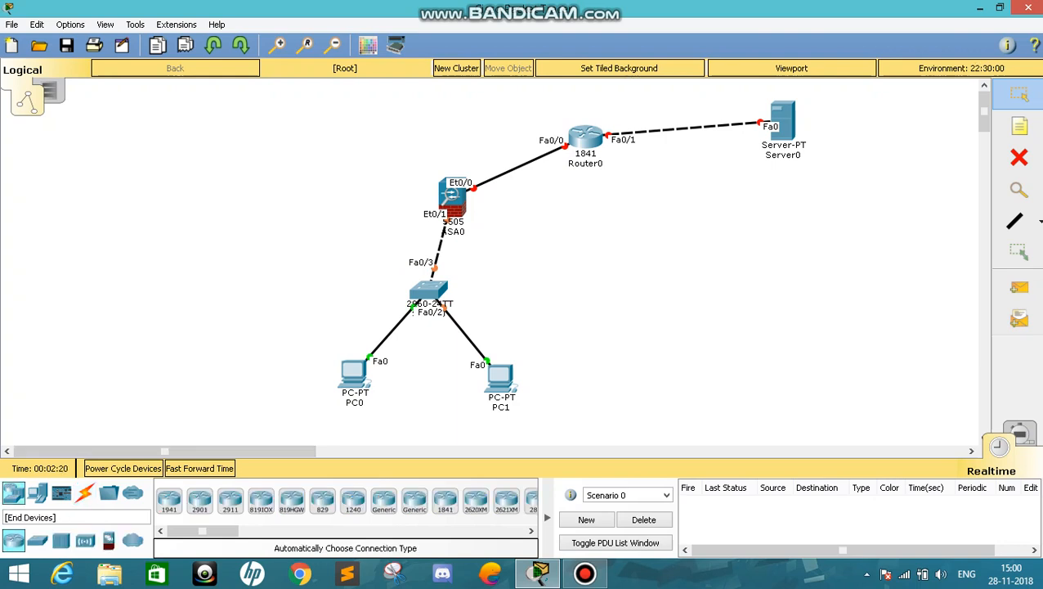
pyautogui.click(37, 492)
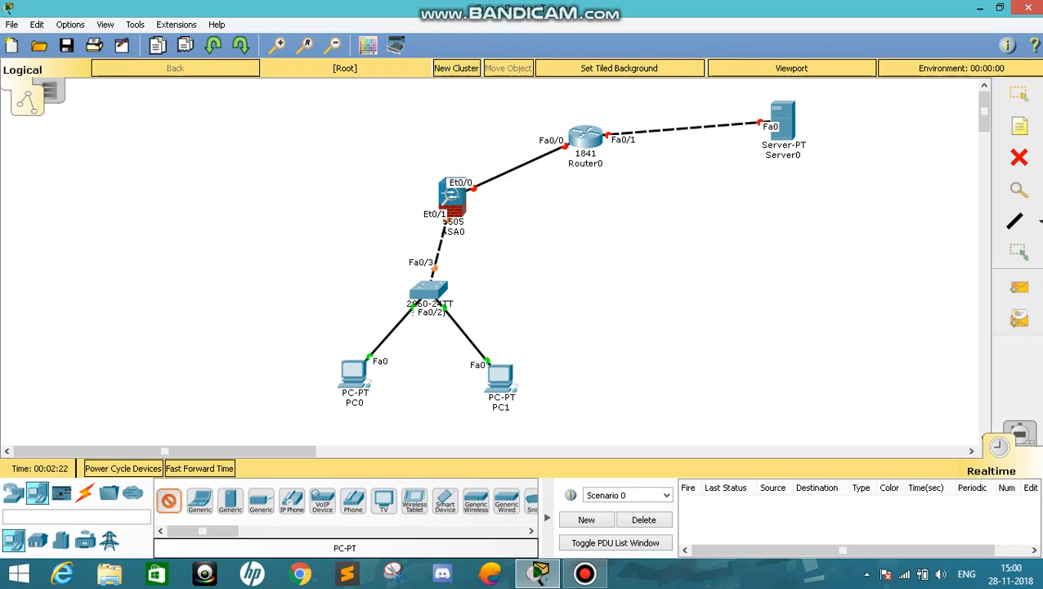
pyautogui.click(263, 222)
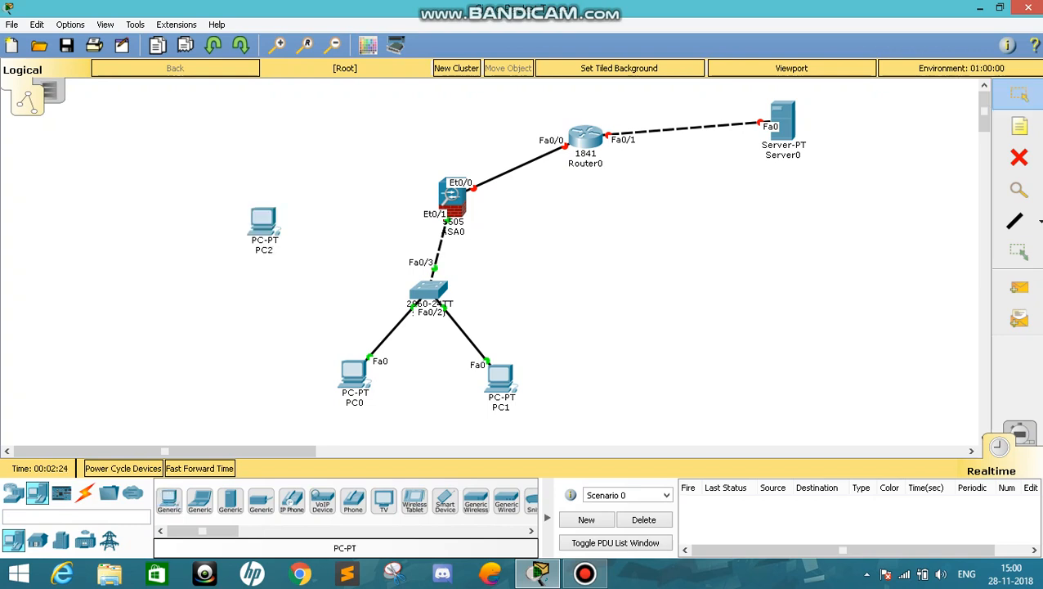
# Run a console cable from PC2's RS 232 port to the ASA firewall's Console port.
pyautogui.click(85, 492)
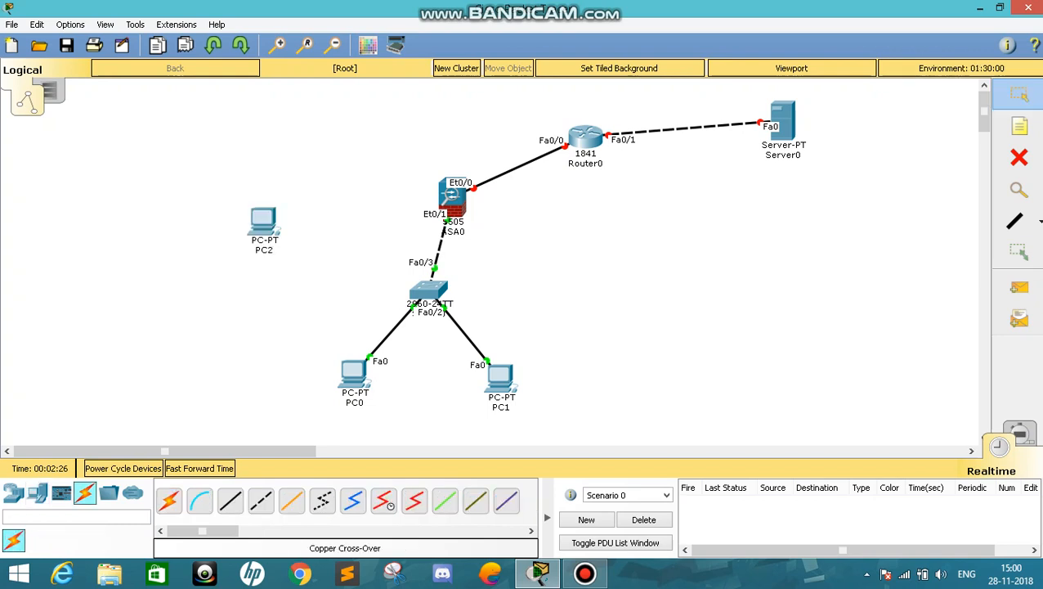
pyautogui.click(199, 501)
pyautogui.click(263, 222)
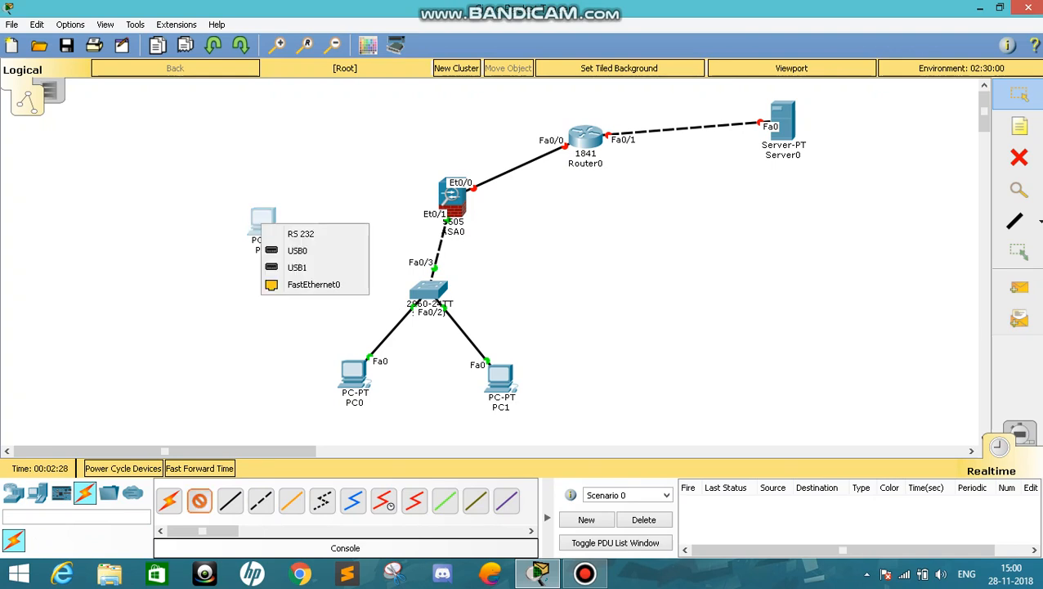
pyautogui.click(286, 233)
pyautogui.click(443, 193)
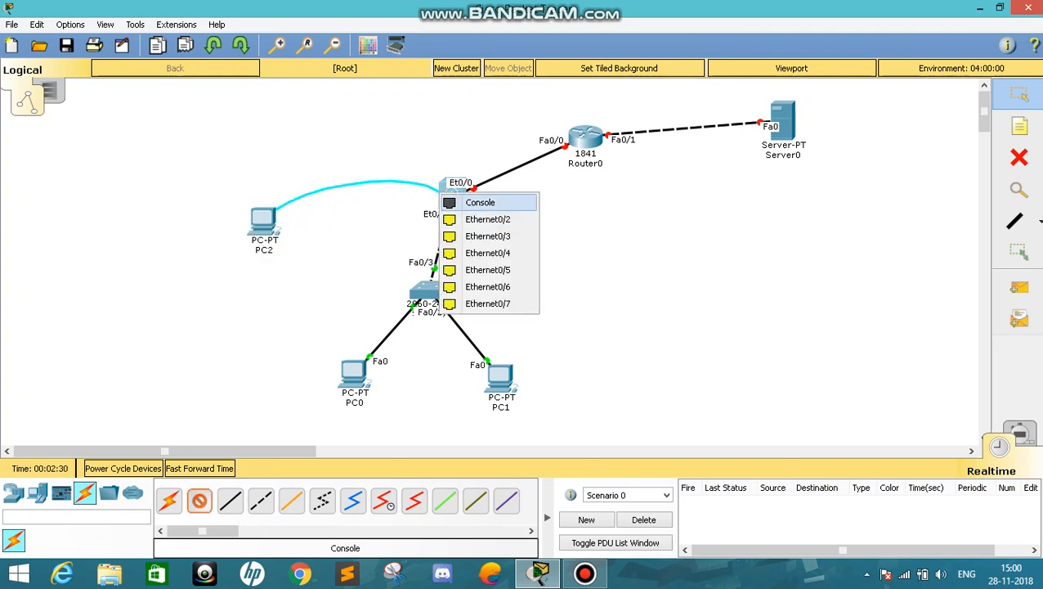
pyautogui.click(462, 202)
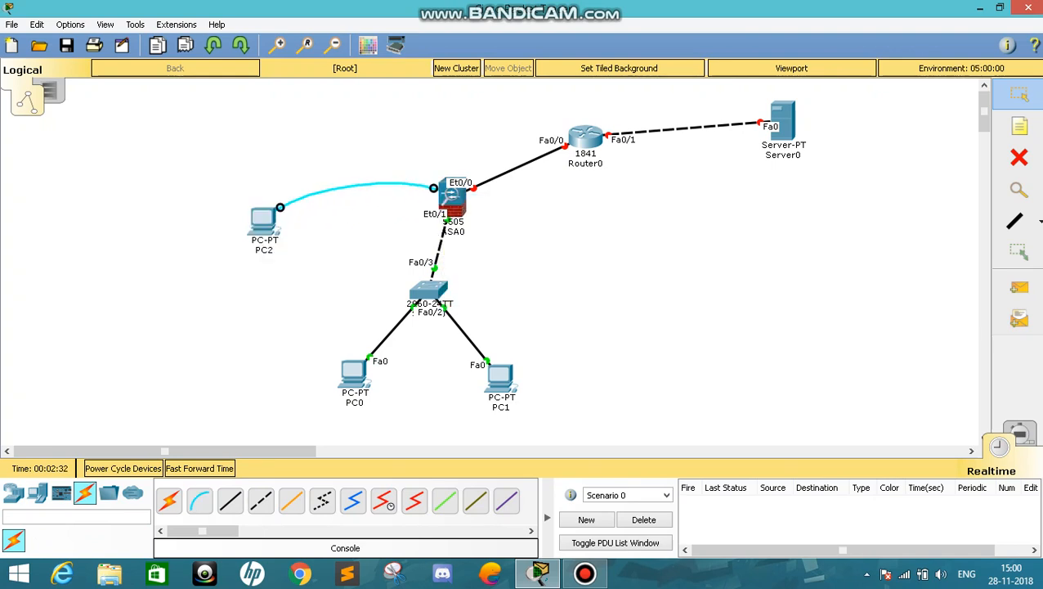
# Align the server level with the router and place a two-line note below it reading "8.8.8.8" and "google.com".
pyautogui.moveTo(784, 120); pyautogui.dragTo(773, 134)
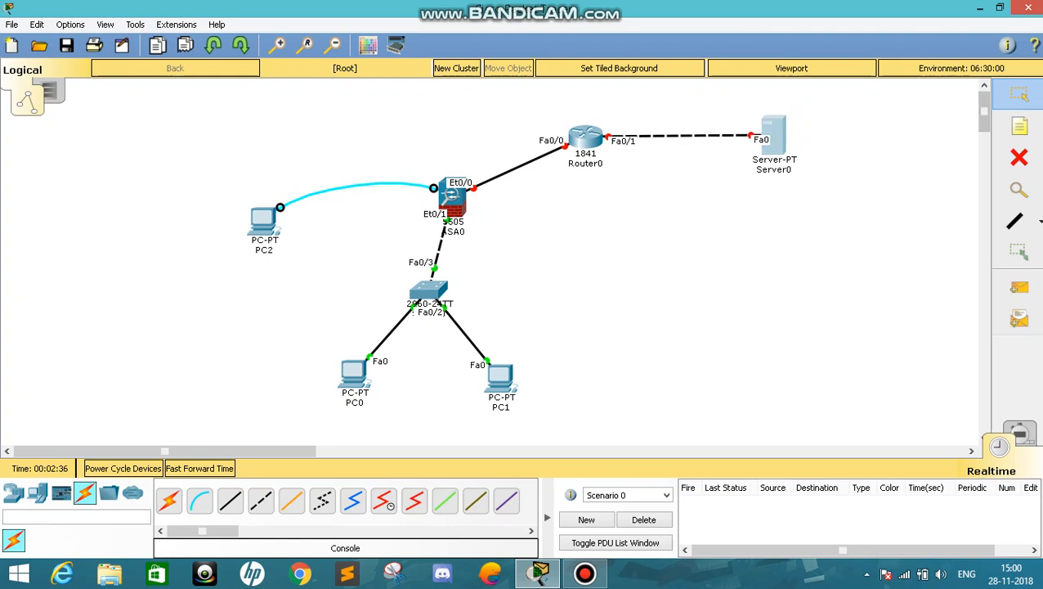
pyautogui.click(1019, 126)
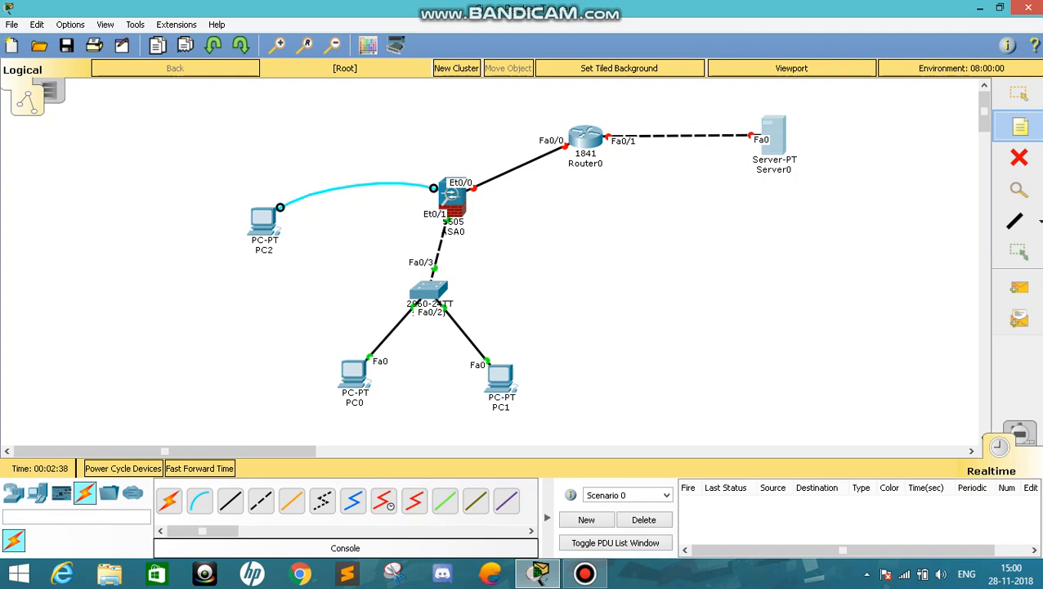
pyautogui.click(775, 197)
pyautogui.write('8.')
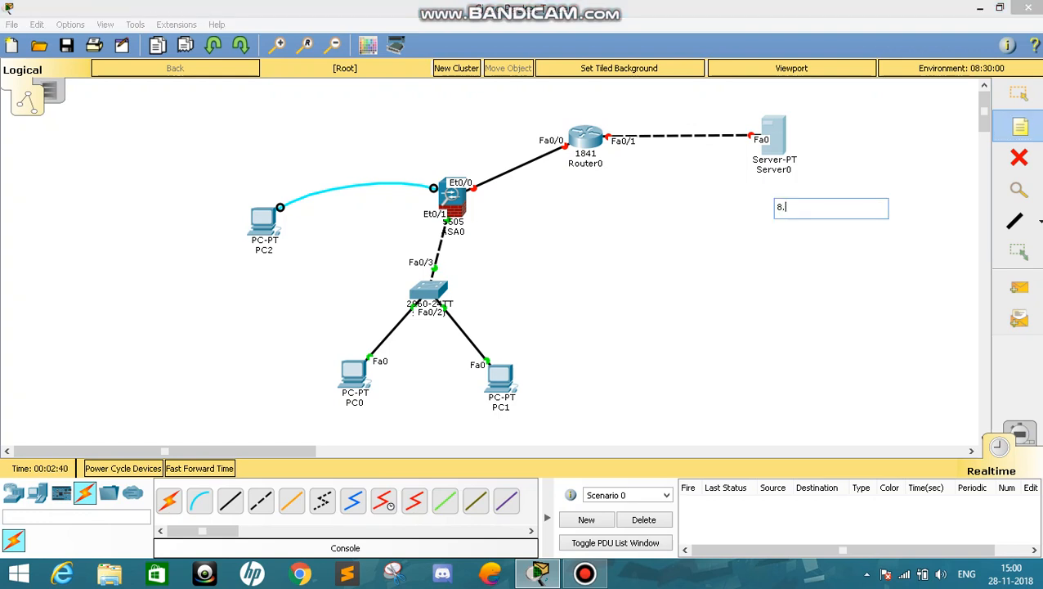
pyautogui.write('8.8.8')
pyautogui.press('Return')
pyautogui.write('google.con')
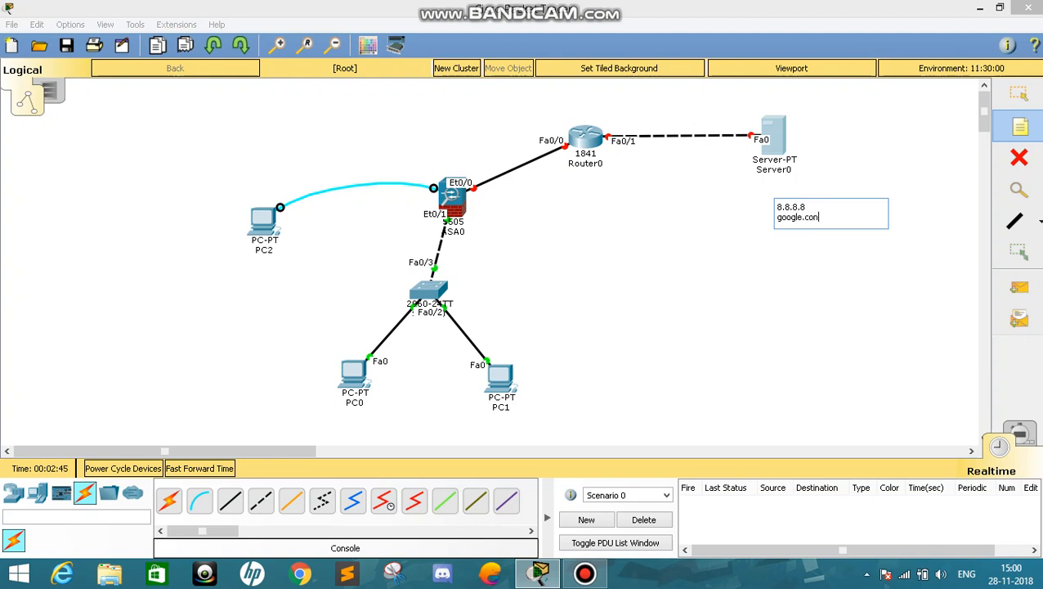
pyautogui.press('BackSpace')
pyautogui.write('m')
pyautogui.click(835, 289)
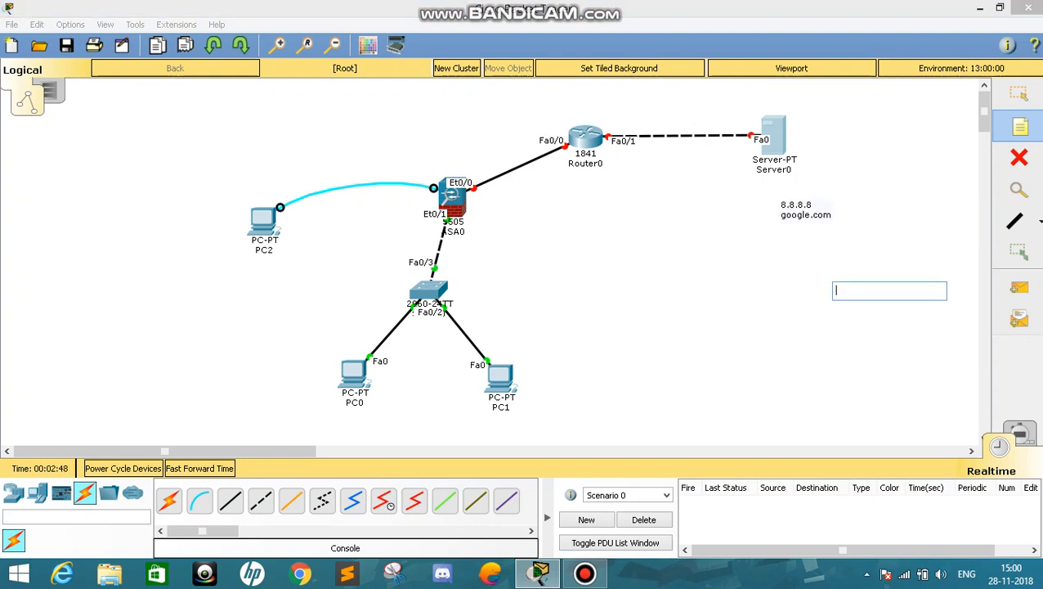
# Label the router's interfaces with notes reading "8.8.8.1" beside Fa0/1 and "203.1.1.1" beside Fa0/0.
pyautogui.click(610, 119)
pyautogui.write('8.8..')
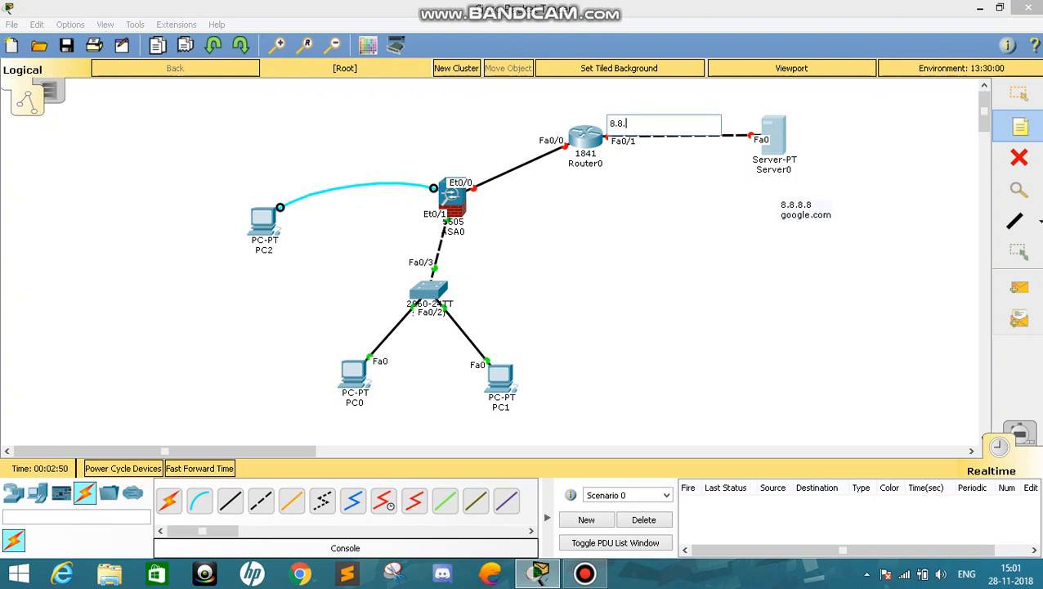
pyautogui.press('BackSpace')
pyautogui.press('BackSpace')
pyautogui.write('.8.1')
pyautogui.click(494, 133)
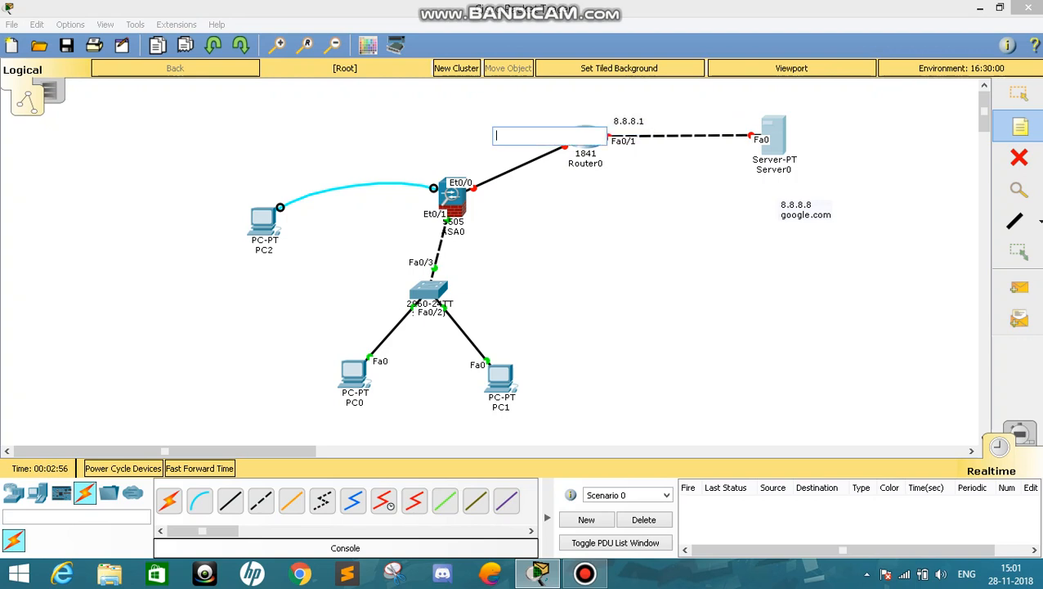
pyautogui.write('203.1.1.1')
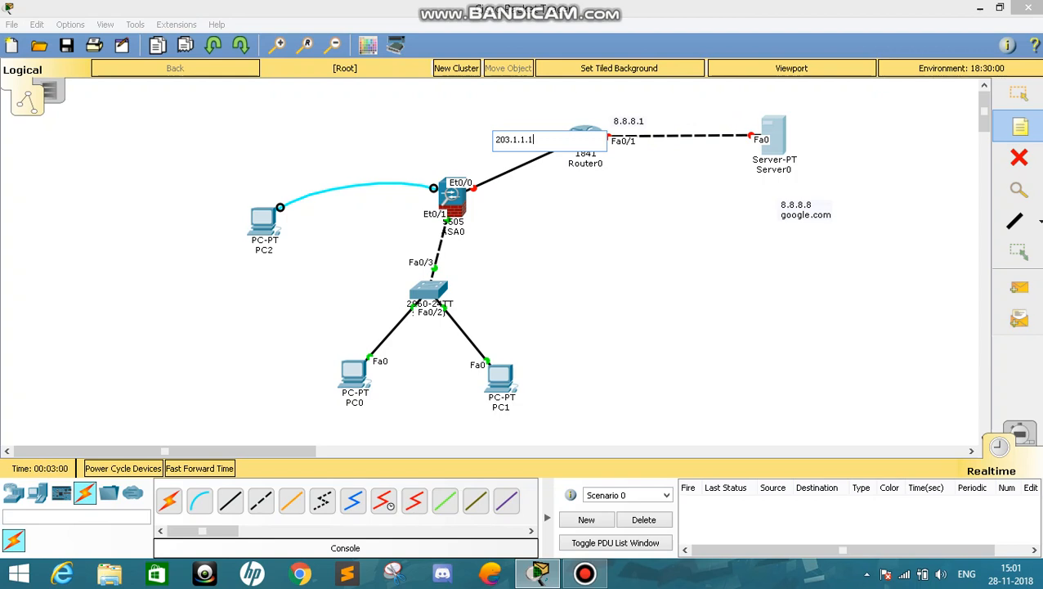
# Place a two-line note above the ASA firewall reading "outside" and "203.1.1.2".
pyautogui.click(417, 168)
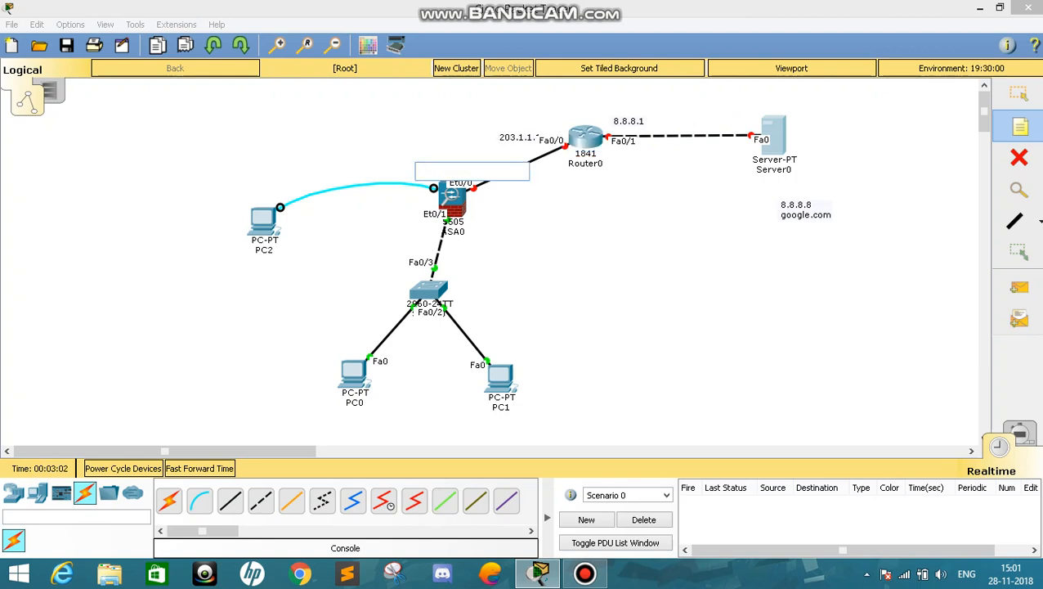
pyautogui.write('outside')
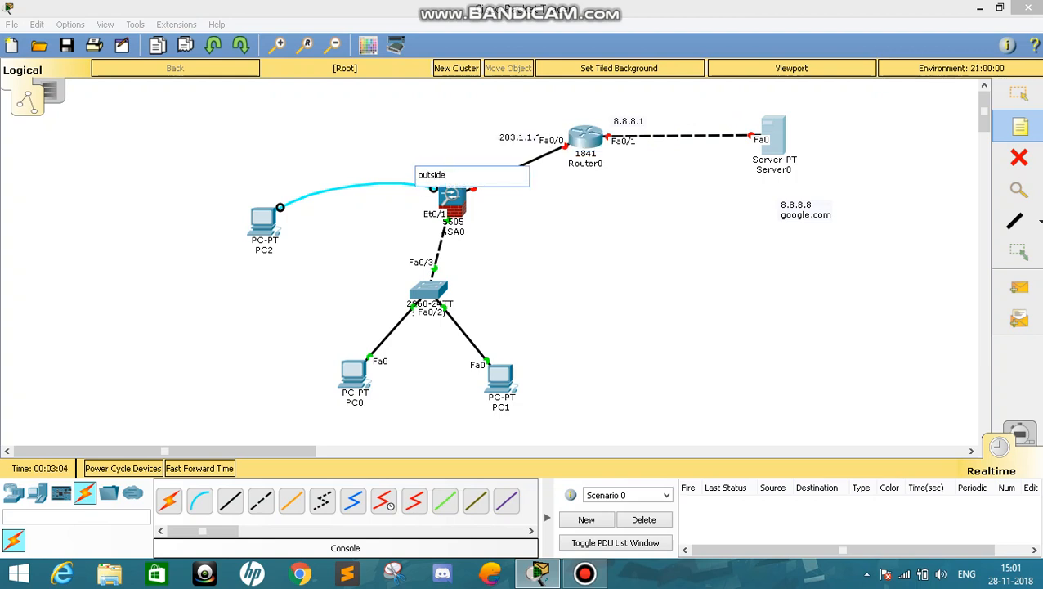
pyautogui.write(' ip')
pyautogui.press('BackSpace')
pyautogui.press('BackSpace')
pyautogui.press('Return')
pyautogui.write('2')
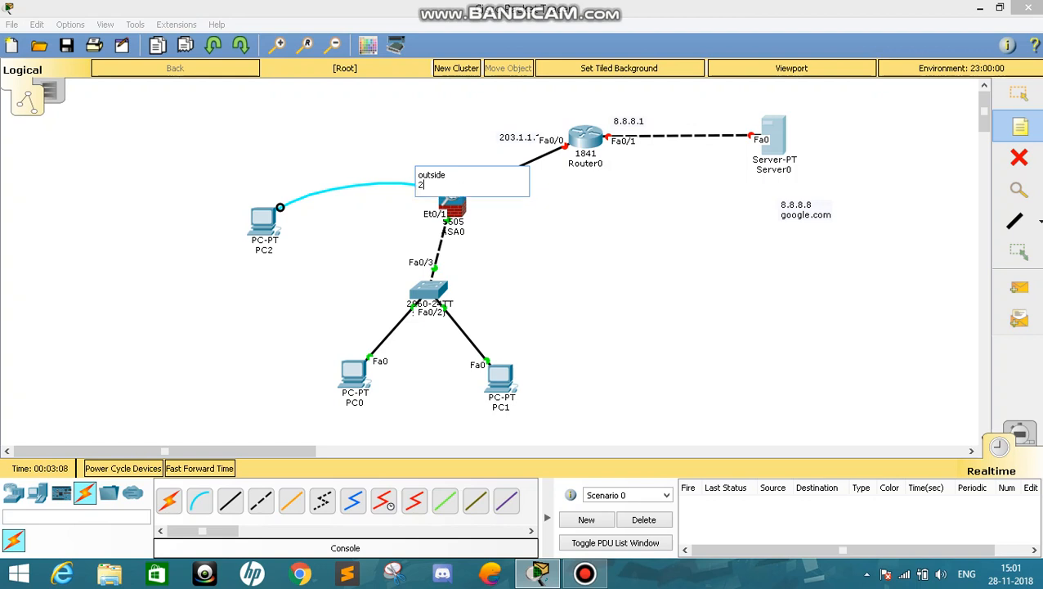
pyautogui.write('03.1.1.1')
pyautogui.press('BackSpace')
pyautogui.write('2')
# Place a two-line note below and to the right of the ASA firewall reading "inside" and "172.16.1.1".
pyautogui.click(488, 246)
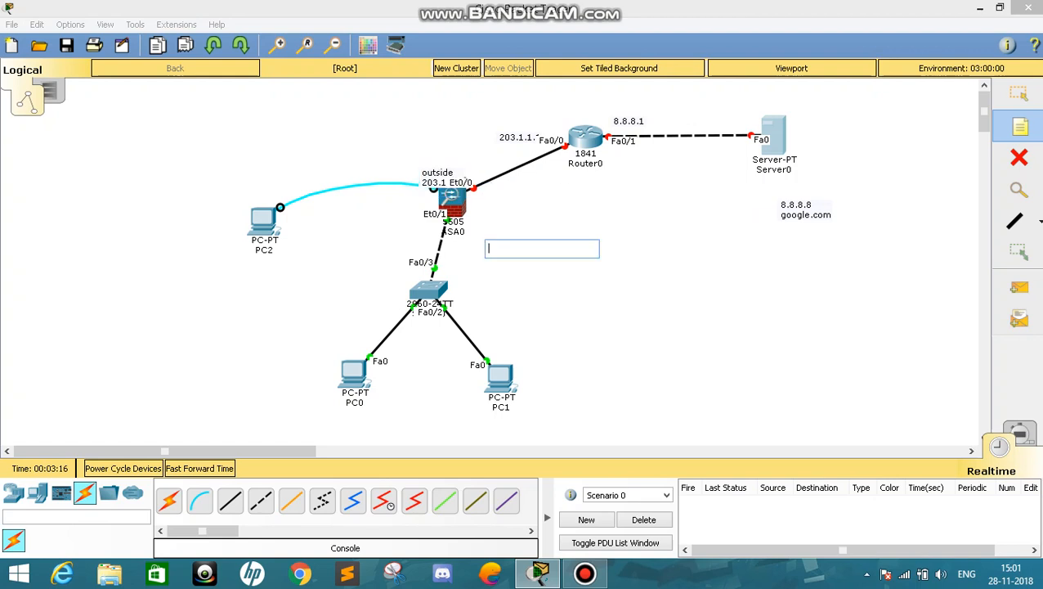
pyautogui.write('inside')
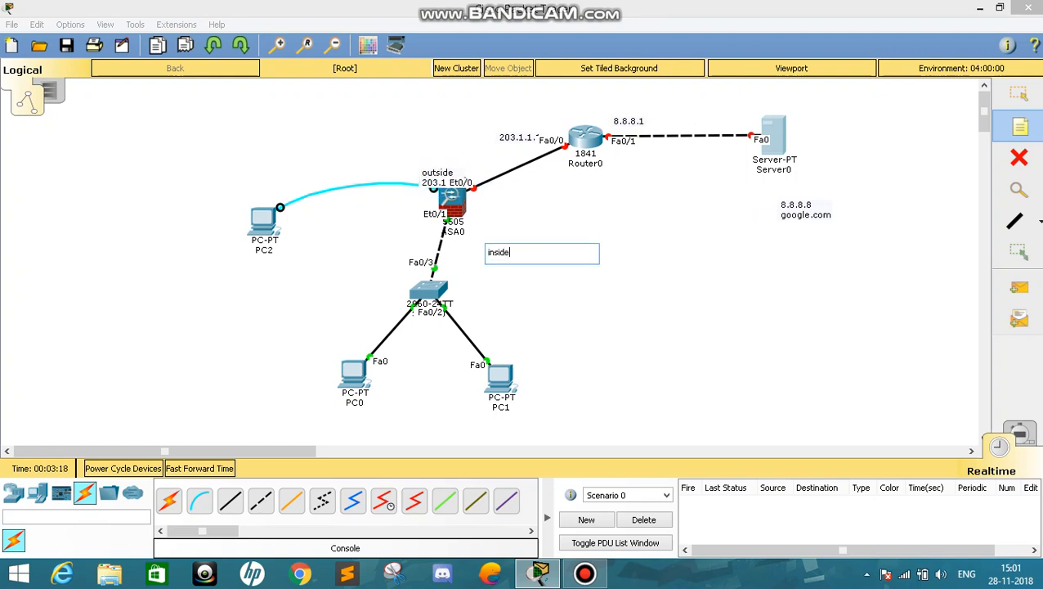
pyautogui.press('Return')
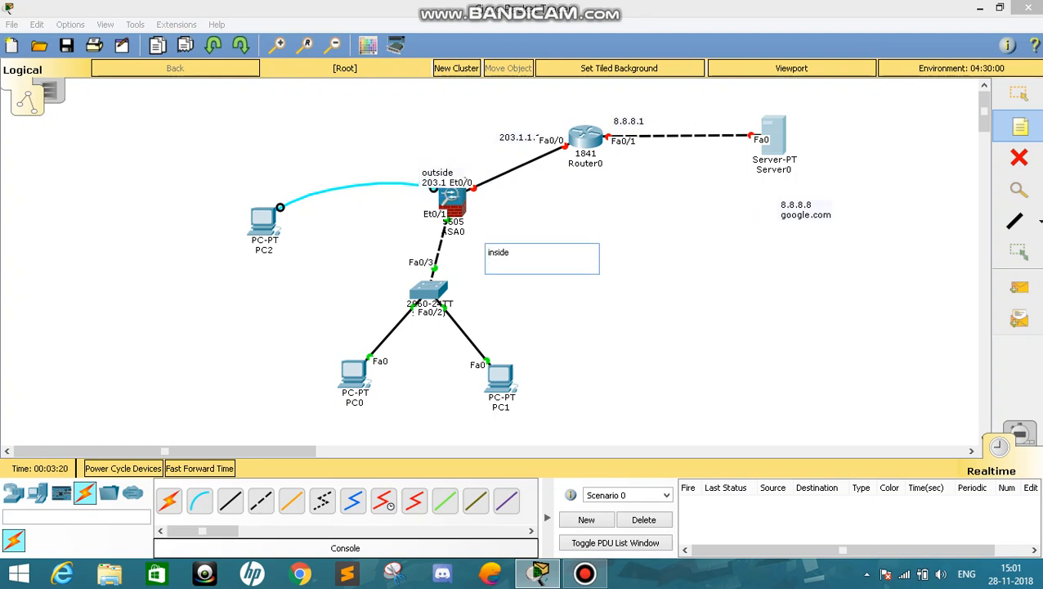
pyautogui.write('172.16.1.1')
pyautogui.click(631, 251)
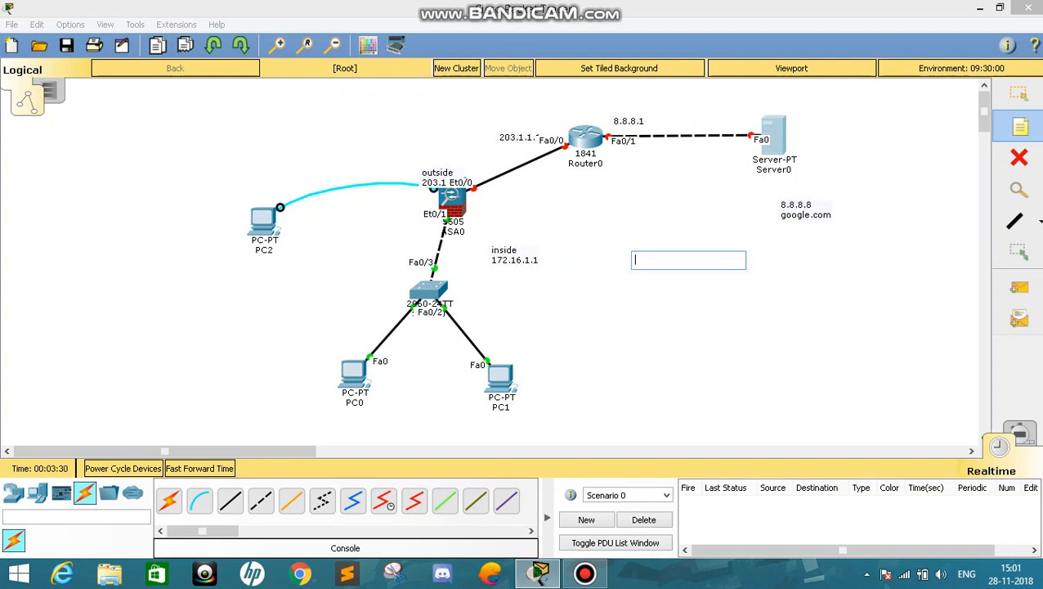
pyautogui.press('Escape')
# Move the inside note closer to the ASA firewall and shift the outside note up and left, clear of the Et0/0 label.
pyautogui.moveTo(570, 267); pyautogui.dragTo(487, 241)
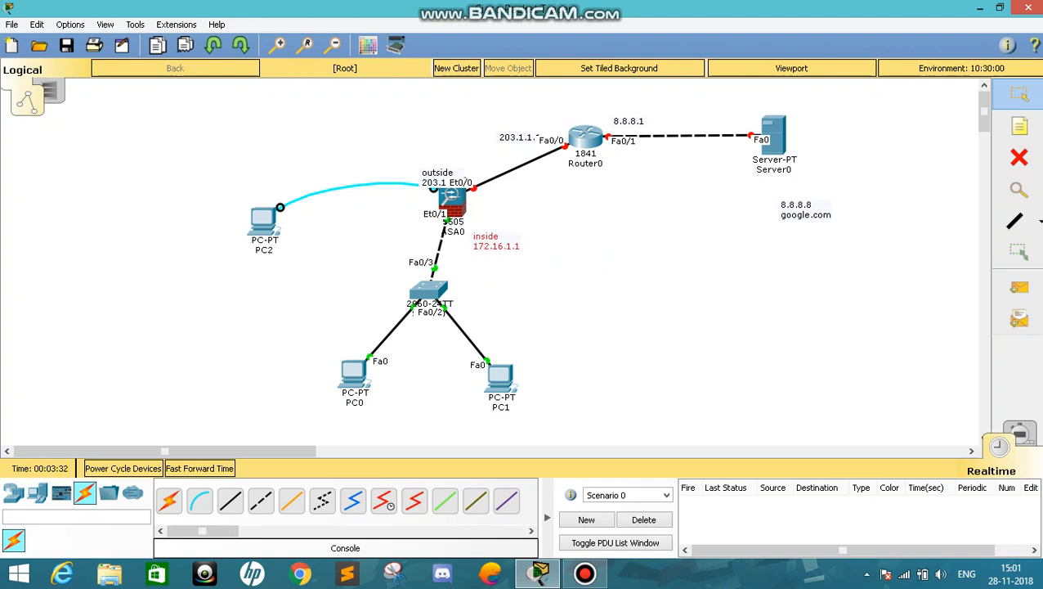
pyautogui.click(564, 265)
pyautogui.moveTo(482, 163); pyautogui.dragTo(415, 159)
pyautogui.click(501, 207)
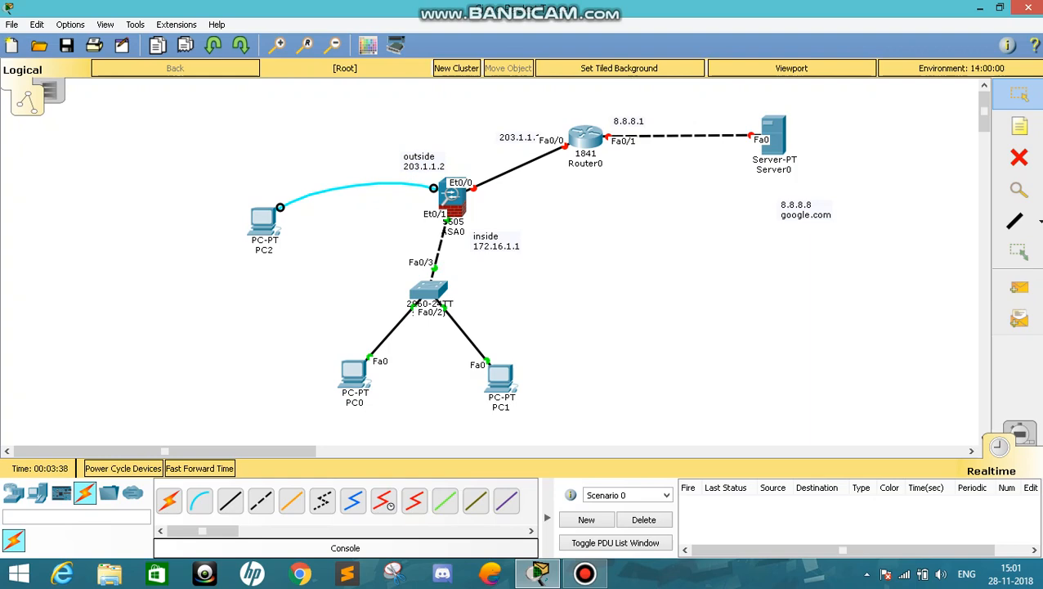
# Give Server0 the static IP address 8.8.8.8 with subnet mask 255.255.255.0.
pyautogui.click(772, 137)
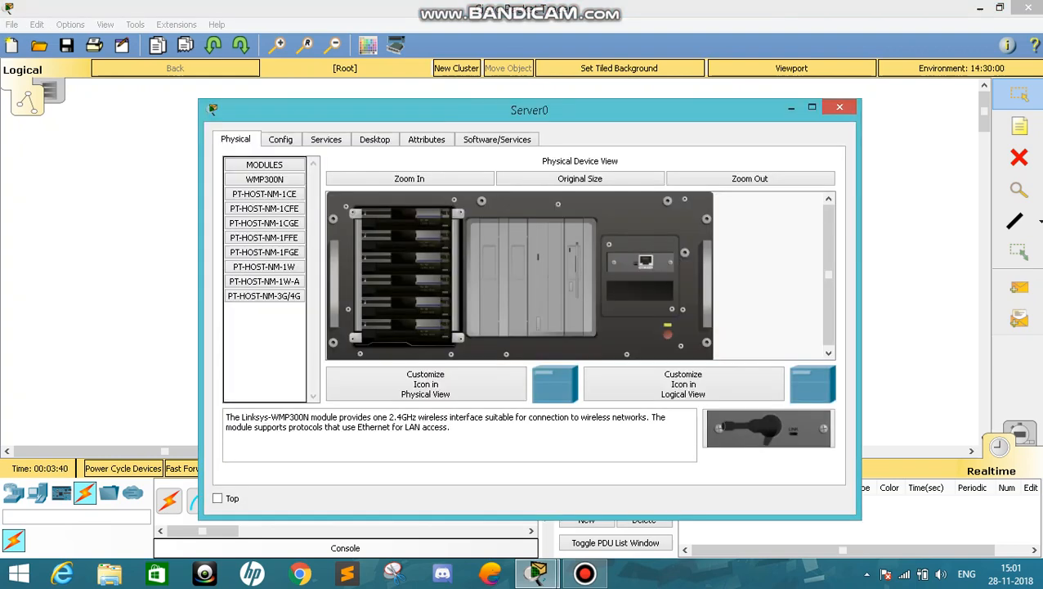
pyautogui.click(326, 140)
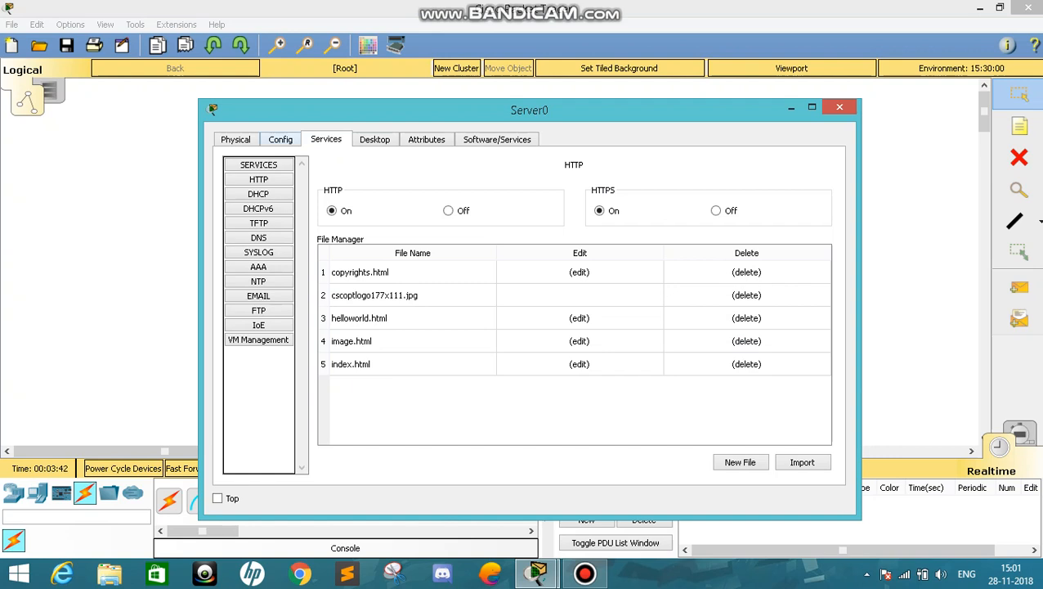
pyautogui.click(281, 139)
pyautogui.click(374, 139)
pyautogui.click(282, 200)
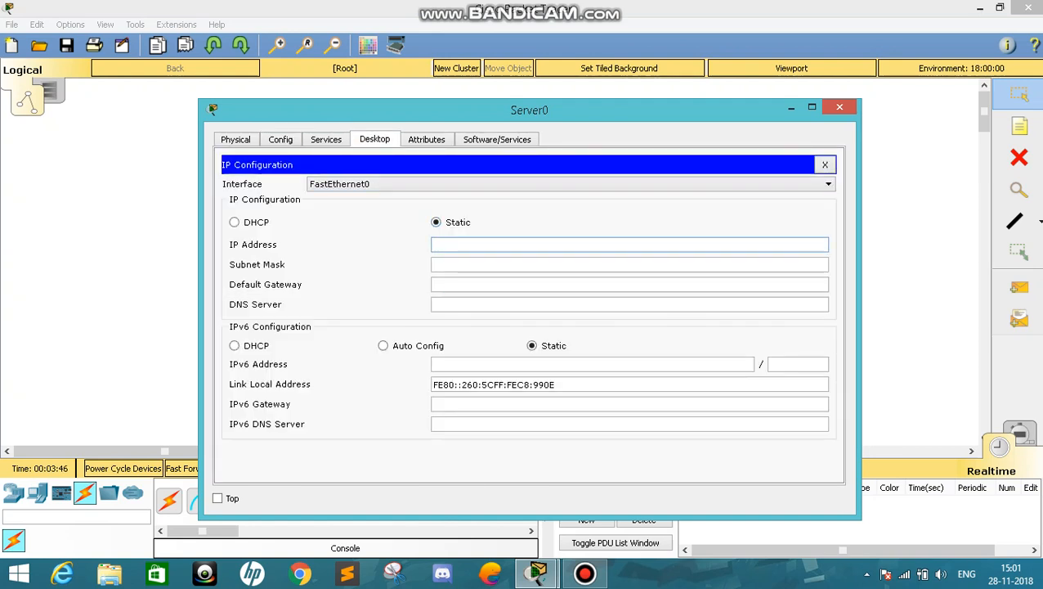
pyautogui.write('8.8.8.8')
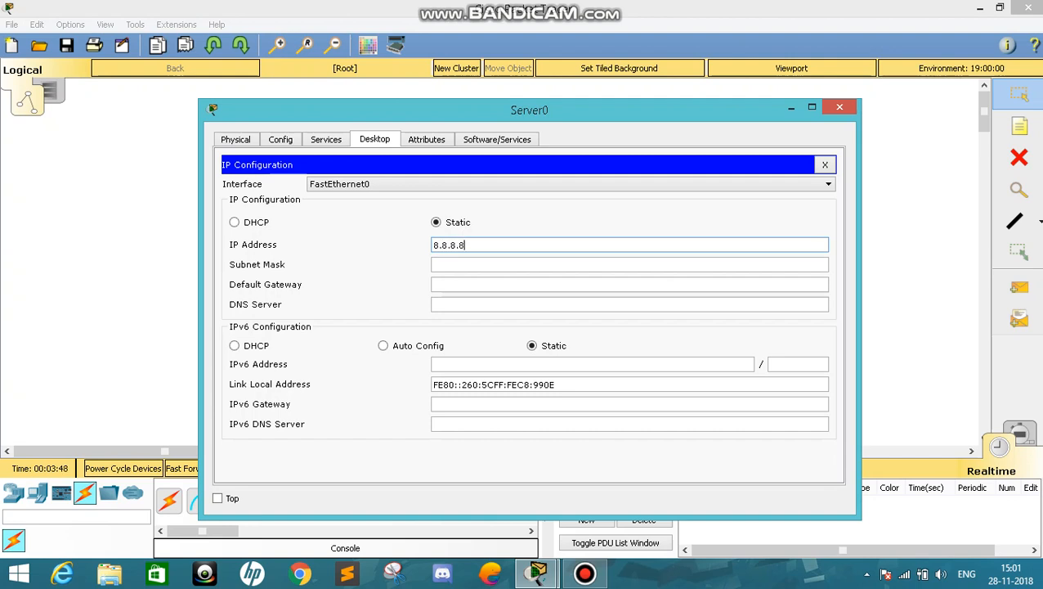
pyautogui.press('Tab')
pyautogui.press('BackSpace')
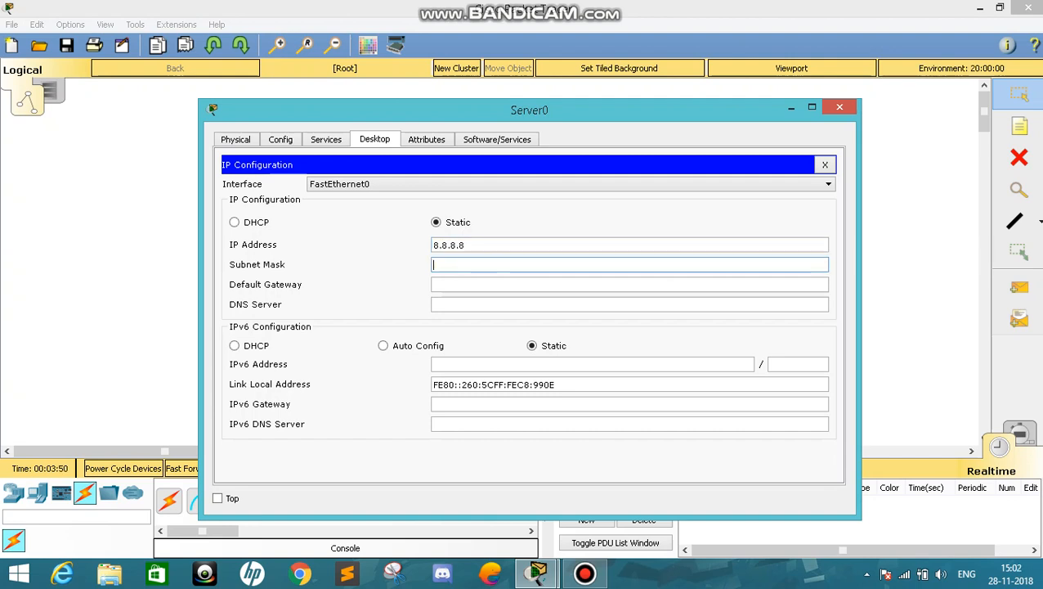
pyautogui.write('255.255.255.0')
pyautogui.press('Tab')
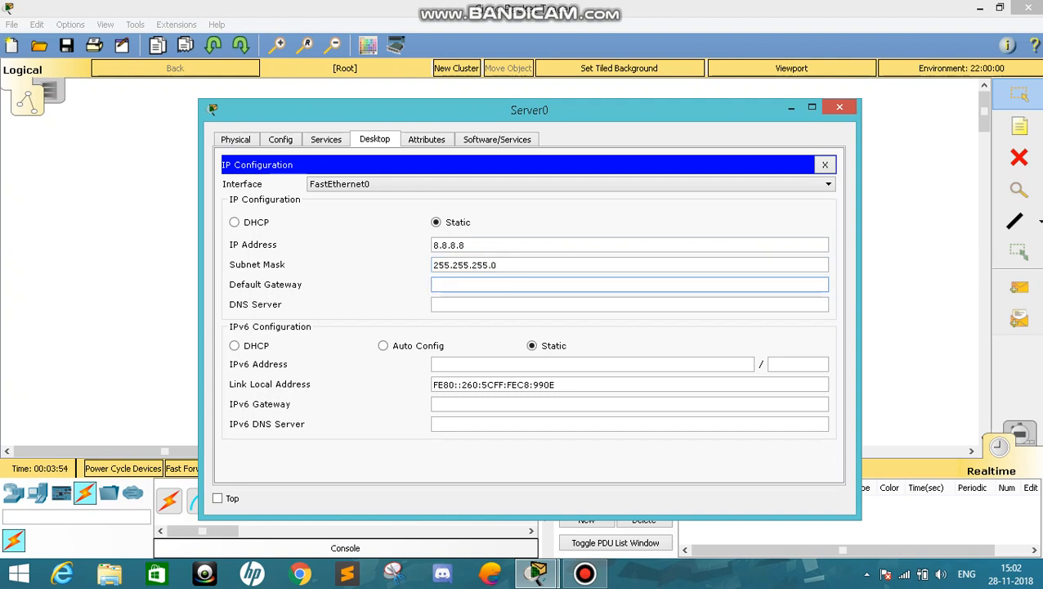
# Set Server0's default gateway to 8.8.8.1 and close its configuration window.
pyautogui.write('8.8.8')
pyautogui.press('BackSpace')
pyautogui.press('BackSpace')
pyautogui.write('.8.')
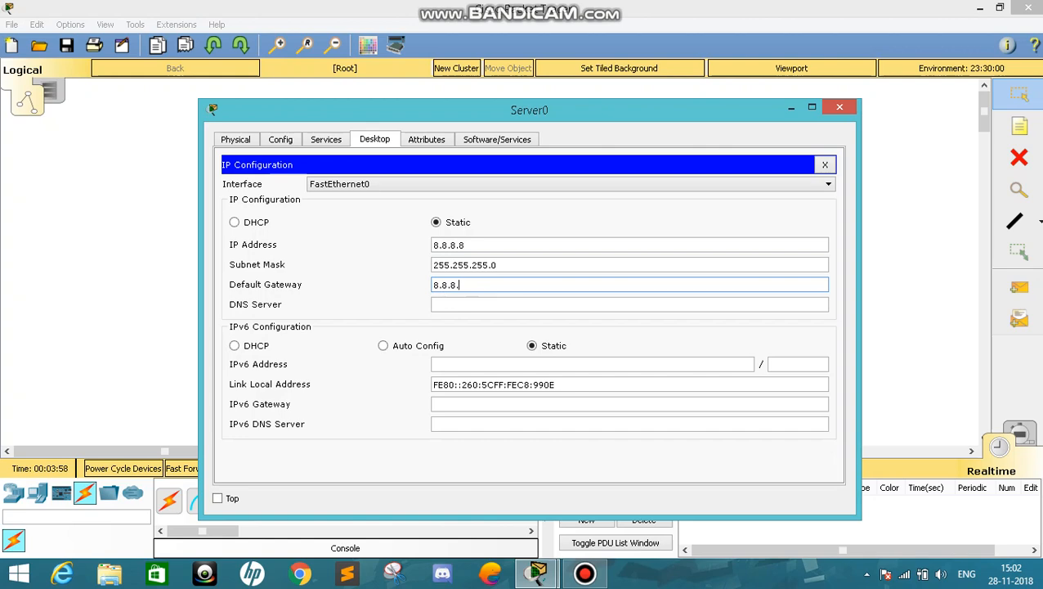
pyautogui.write('8.1')
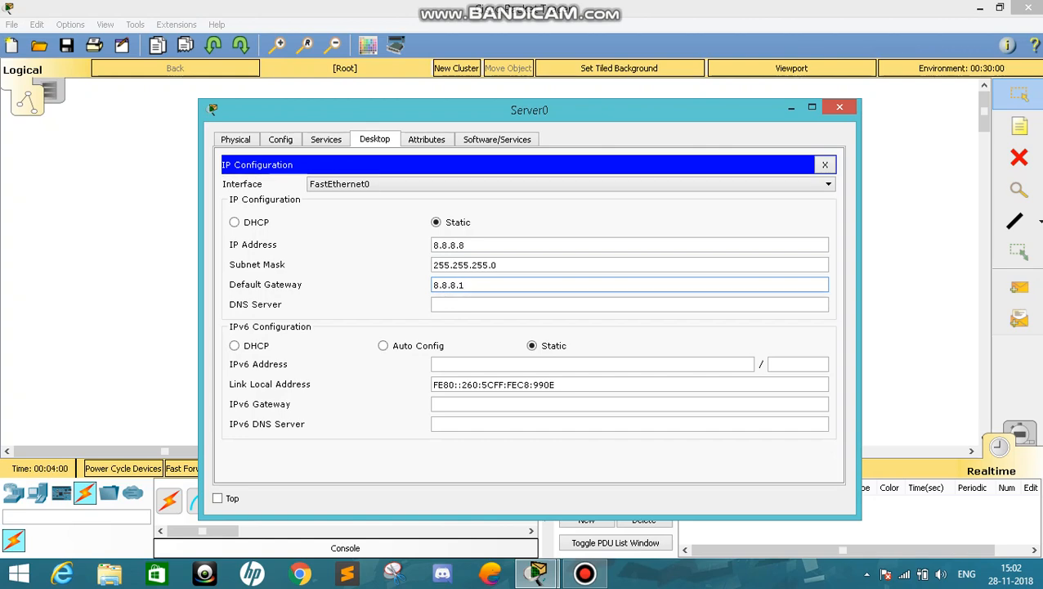
pyautogui.click(825, 164)
pyautogui.click(840, 107)
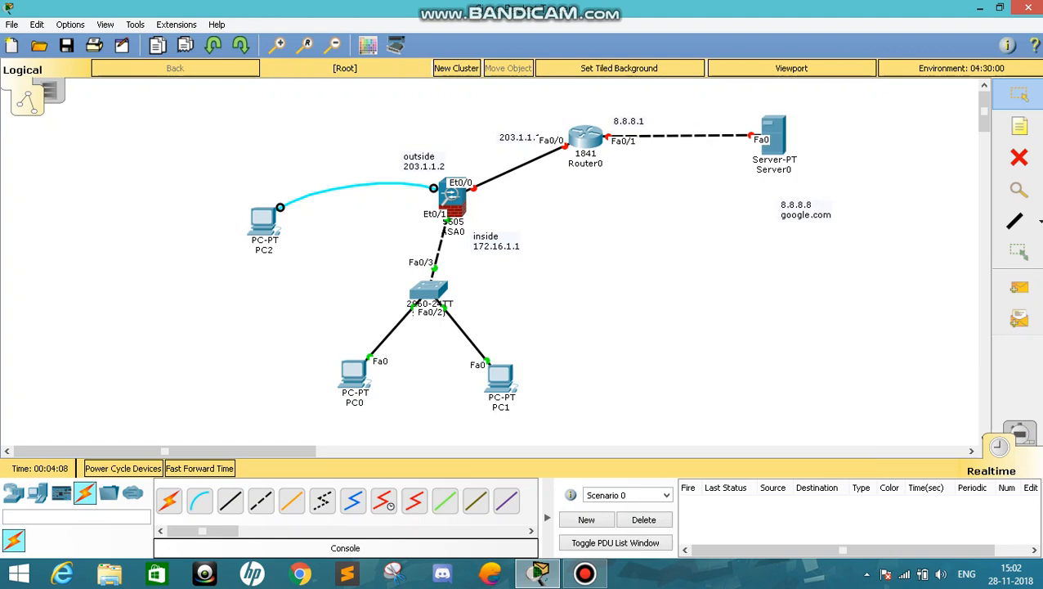
# Open a terminal session from PC2 to the ASA with the default port settings and enter privileged mode, leaving the password field empty.
pyautogui.click(263, 219)
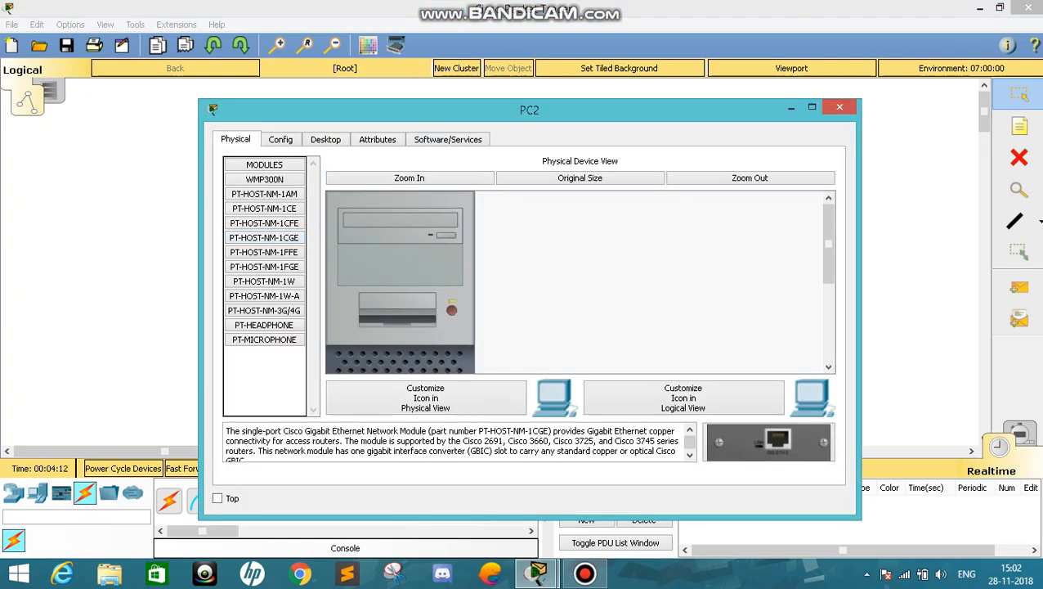
pyautogui.click(280, 138)
pyautogui.click(326, 139)
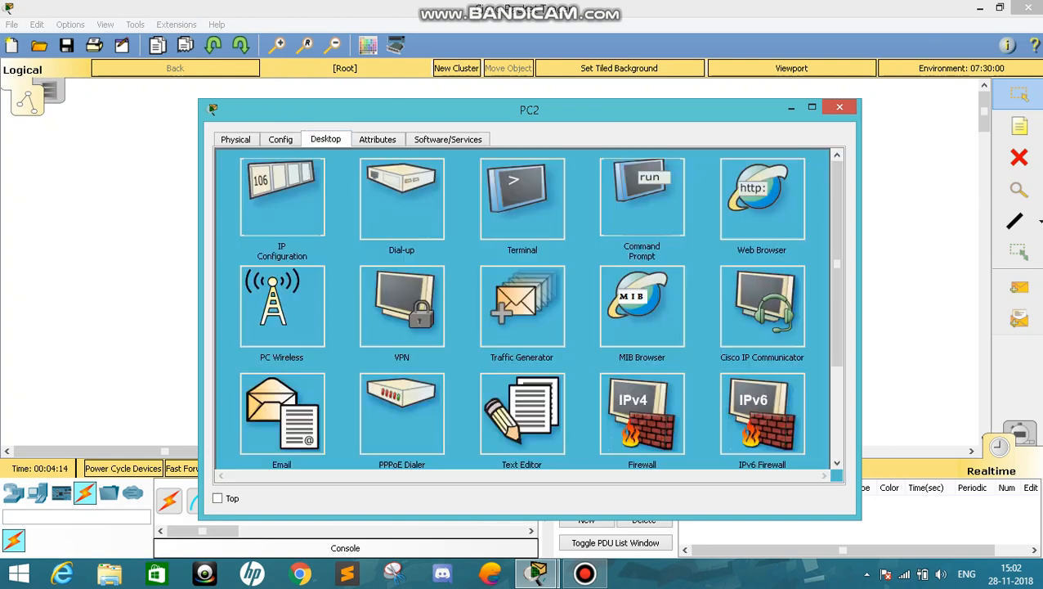
pyautogui.click(521, 198)
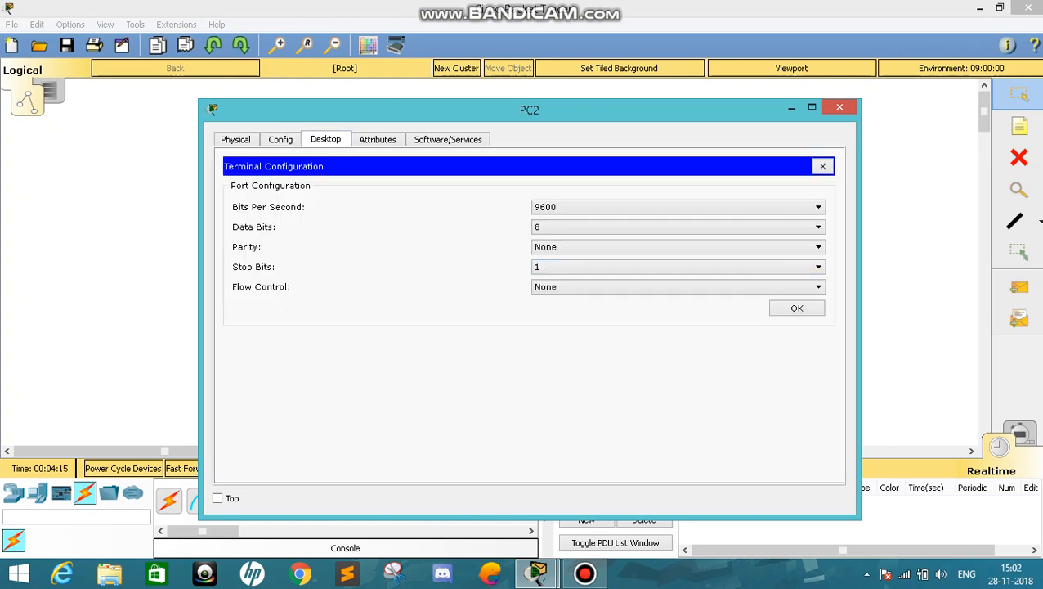
pyautogui.click(797, 308)
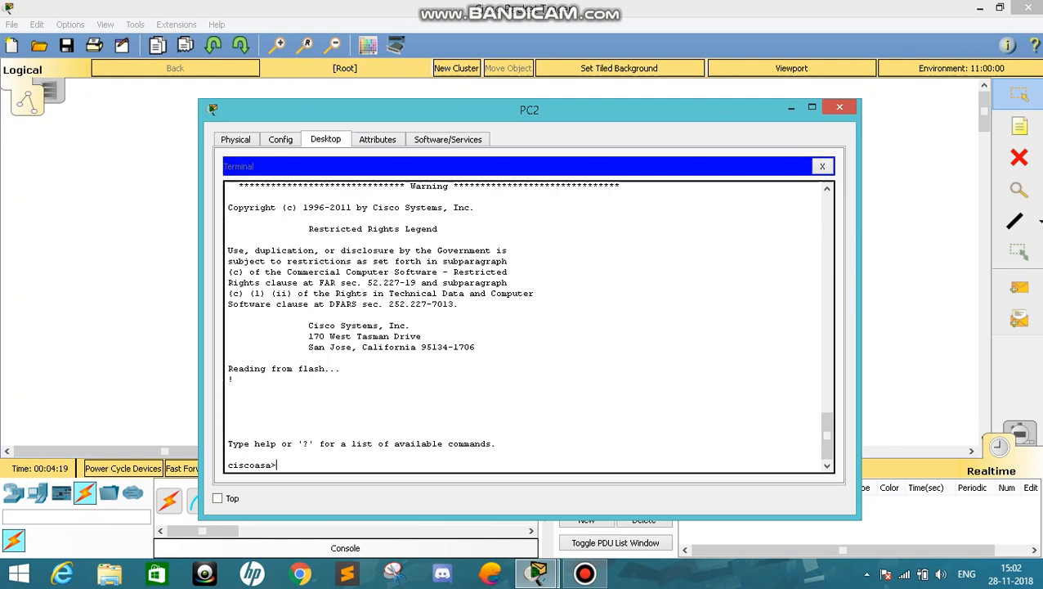
pyautogui.press('Return')
pyautogui.write('en')
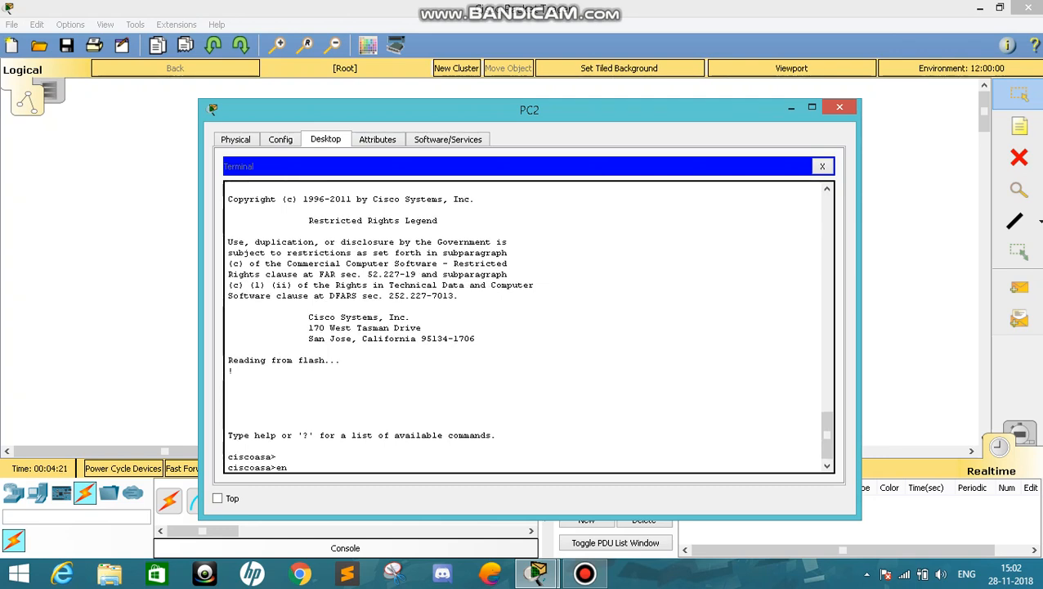
pyautogui.press('Return')
pyautogui.press('Return')
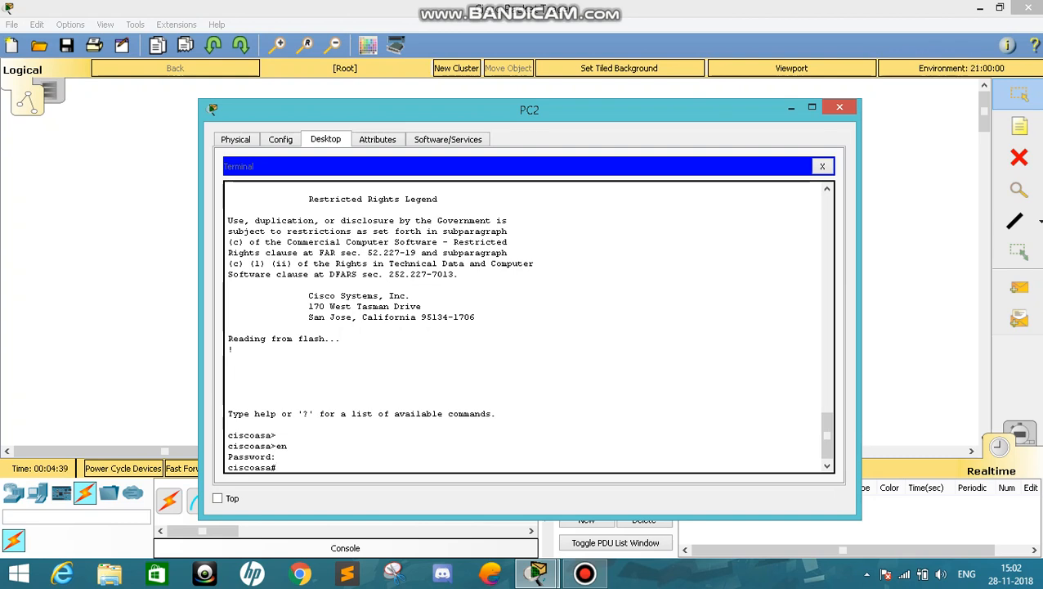
# Display the ASA's running configuration and examine the name, security level and IP address settings of its VLAN interfaces.
pyautogui.write('show')
pyautogui.write(' r')
pyautogui.write('uu')
pyautogui.write('ning')
pyautogui.press('Tab')
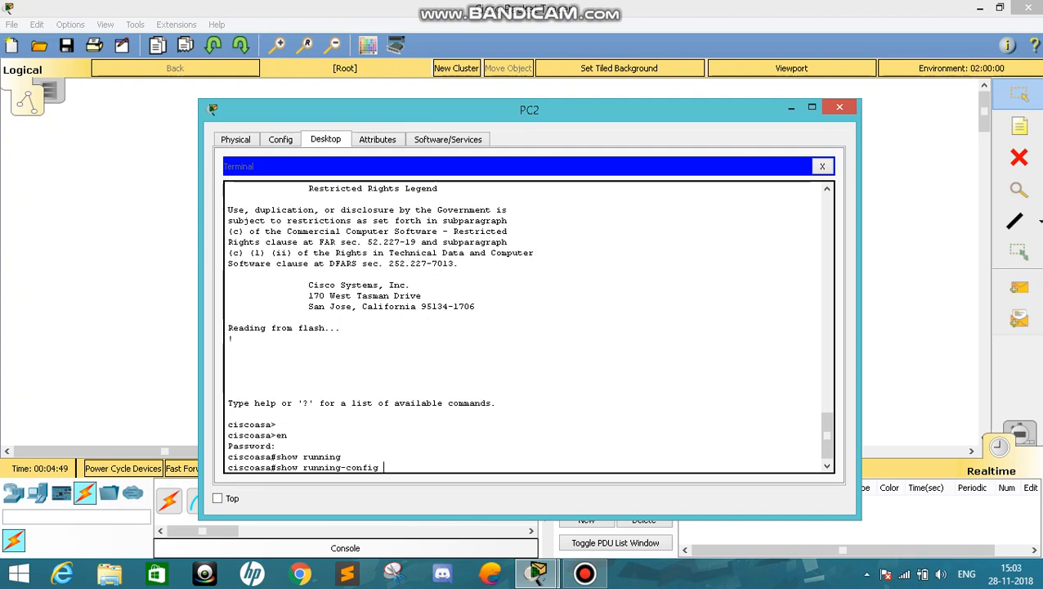
pyautogui.press('Return')
pyautogui.press('Return')
pyautogui.press('Return')
pyautogui.press('Return')
pyautogui.press('Return')
pyautogui.press('Return')
pyautogui.press('Return')
pyautogui.press('Return')
pyautogui.press('Return')
pyautogui.press('Return')
pyautogui.press('Return')
pyautogui.press('Return')
pyautogui.press('Return')
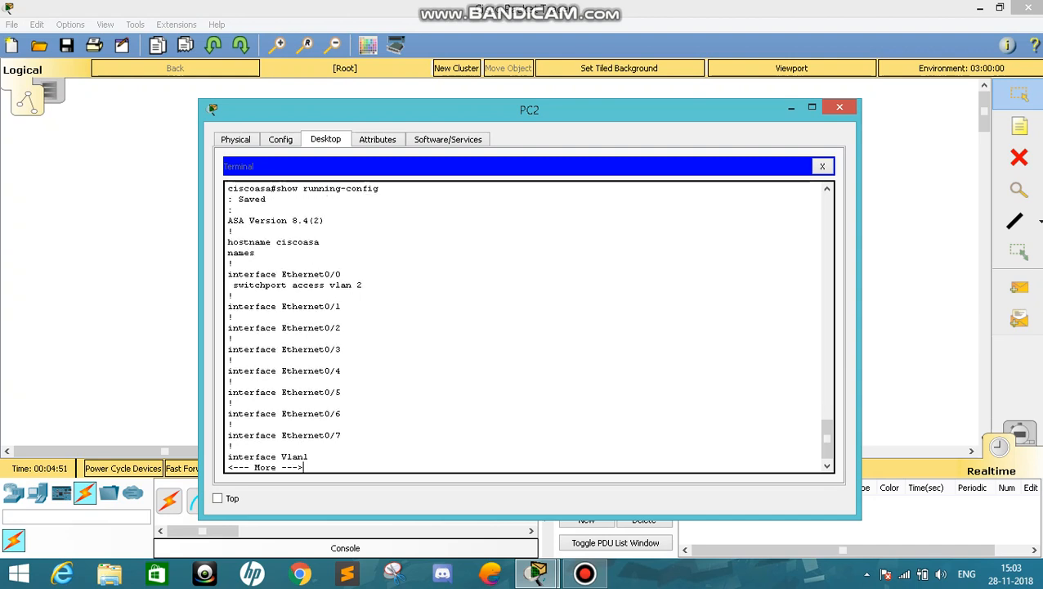
pyautogui.press('Return')
pyautogui.press('Return')
pyautogui.press('Return')
pyautogui.press('Return')
pyautogui.press('Return')
pyautogui.press('Return')
pyautogui.press('Return')
pyautogui.press('Return')
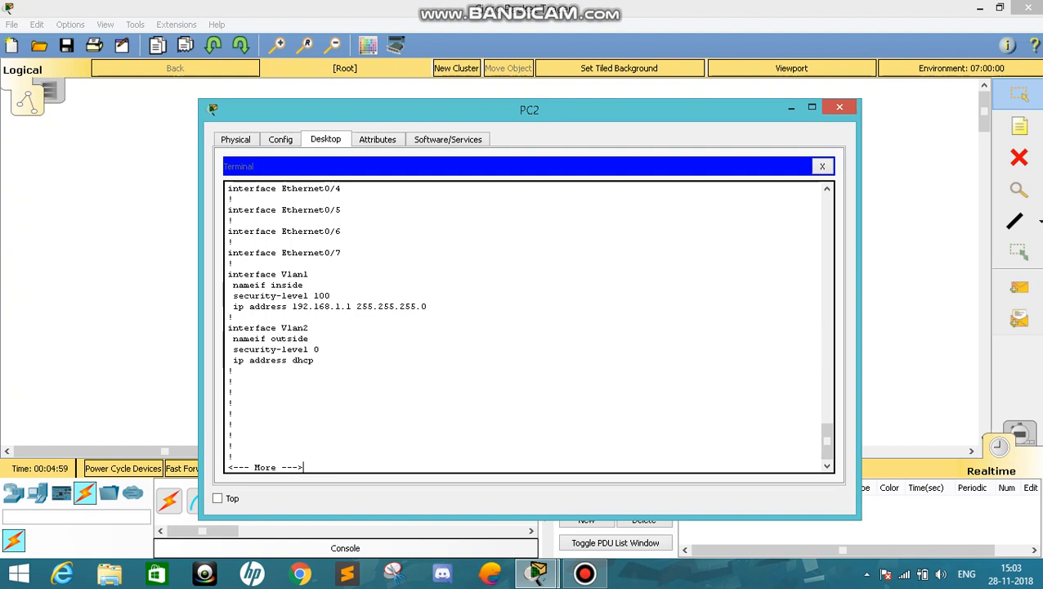
pyautogui.moveTo(298, 307); pyautogui.dragTo(346, 307)
pyautogui.click(343, 317)
# Page through the rest of the running configuration to its end and examine the DHCP server settings for the inside interface.
pyautogui.press('Return')
pyautogui.press('Return')
pyautogui.press('Return')
pyautogui.press('Return')
pyautogui.press('Return')
pyautogui.press('Return')
pyautogui.press('Return')
pyautogui.press('Return')
pyautogui.press('Return')
pyautogui.press('Return')
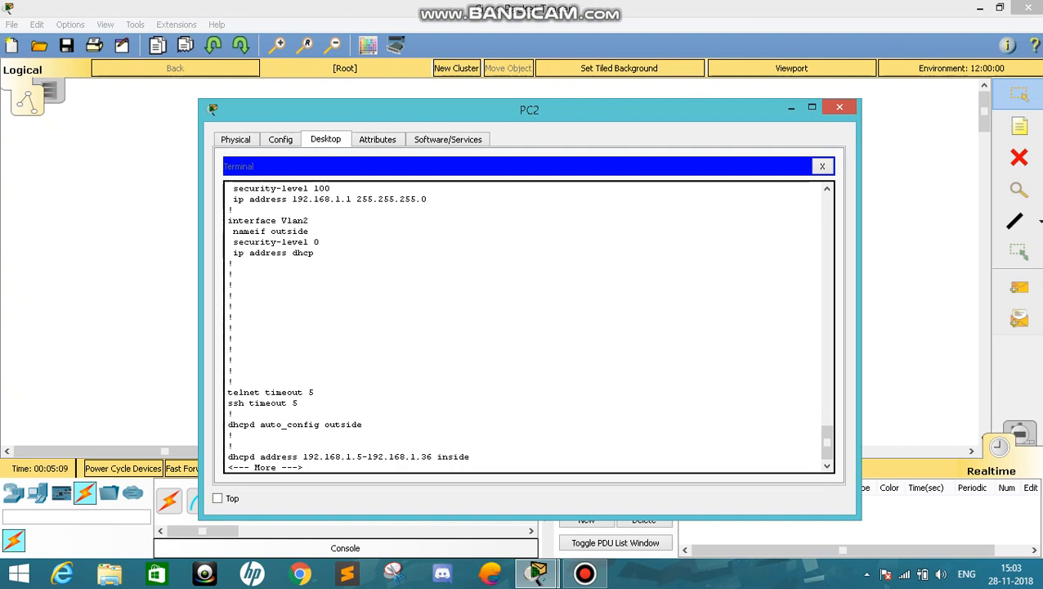
pyautogui.press('Return')
pyautogui.press('Return')
pyautogui.press('Return')
pyautogui.press('Return')
pyautogui.press('Return')
pyautogui.press('Return')
pyautogui.press('Return')
pyautogui.press('Return')
pyautogui.press('Return')
pyautogui.press('Return')
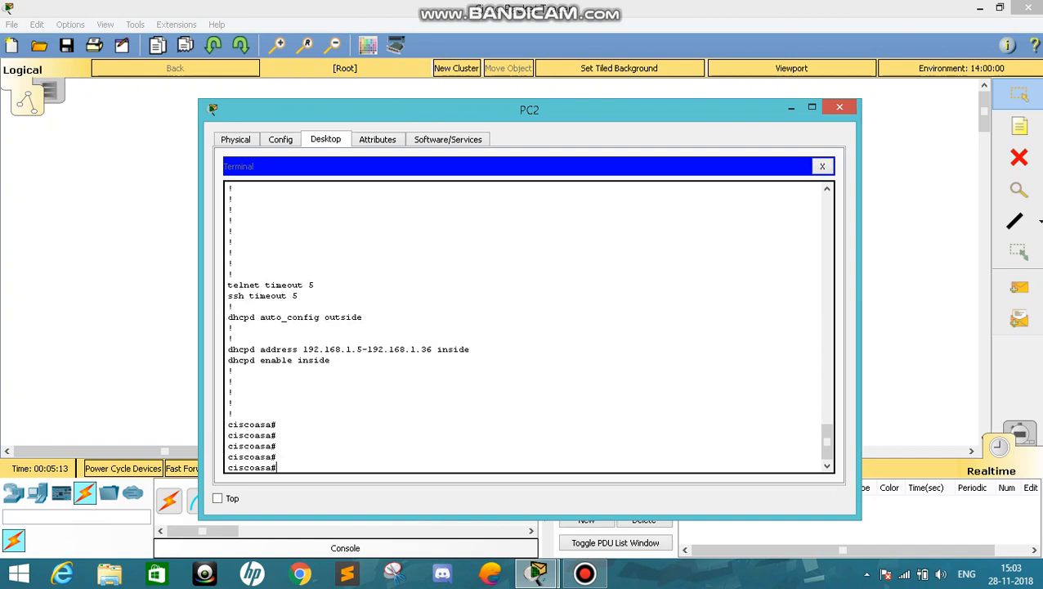
pyautogui.moveTo(332, 359); pyautogui.dragTo(421, 349)
pyautogui.click(234, 381)
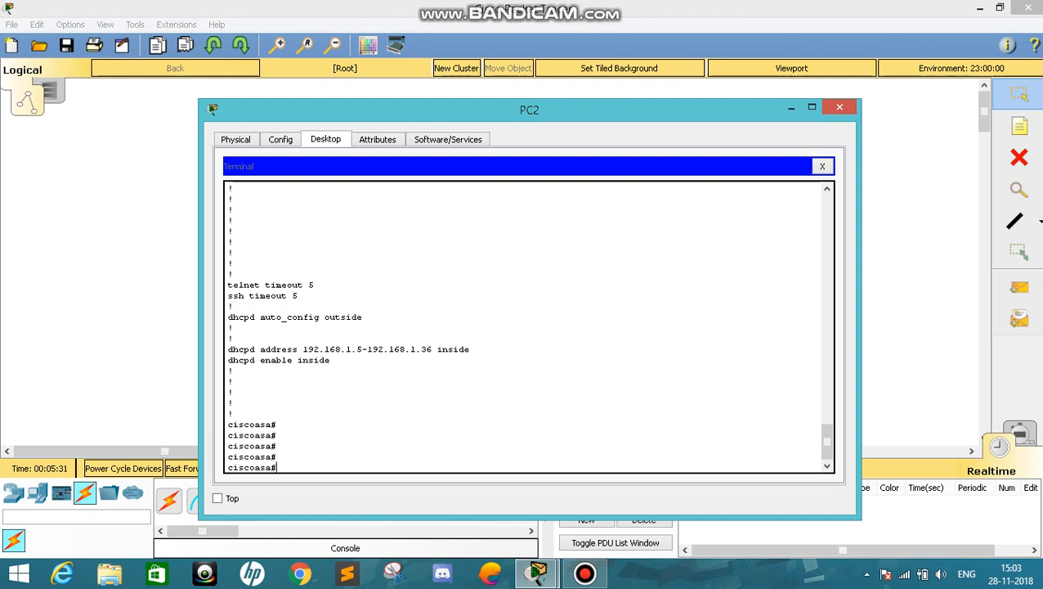
# Enter global configuration mode and remove the IP address from the VLAN 1 interface.
pyautogui.write('config ter')
pyautogui.press('Return')
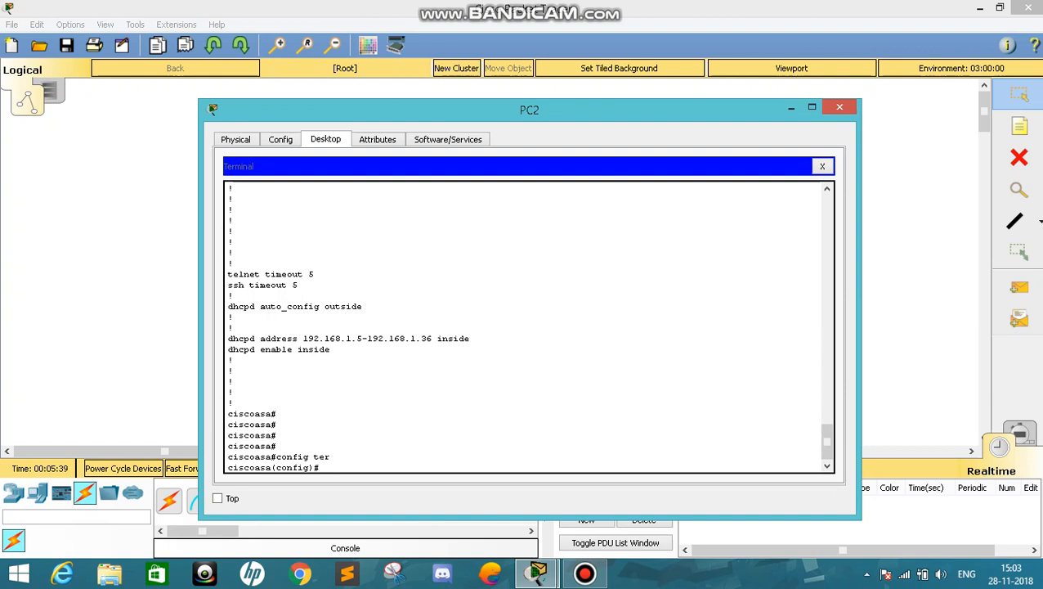
pyautogui.write('int vlan 1')
pyautogui.press('Return')
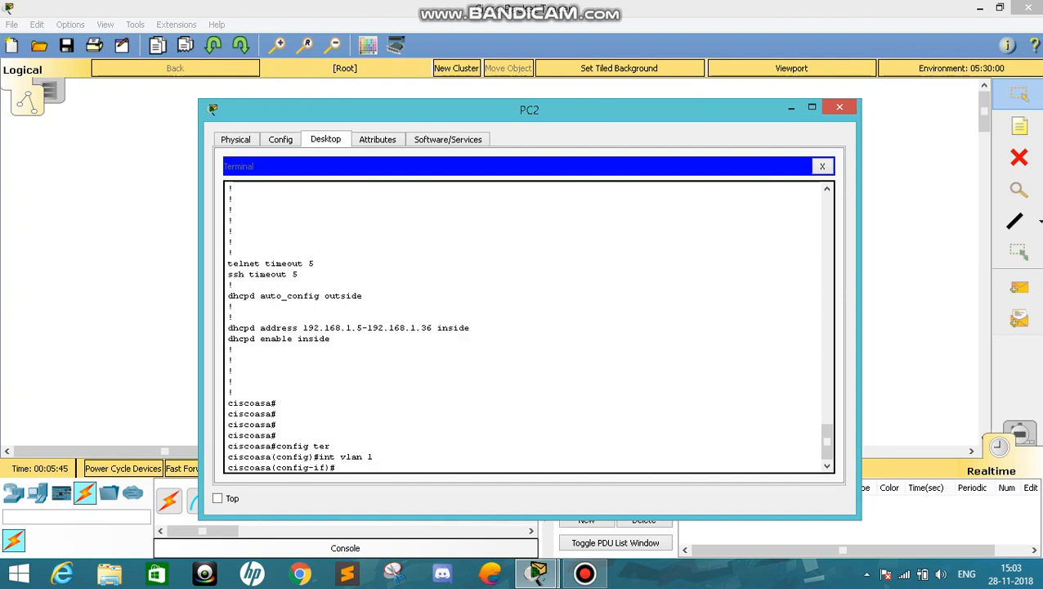
pyautogui.write('no ip add')
pyautogui.press('Tab')
pyautogui.press('Return')
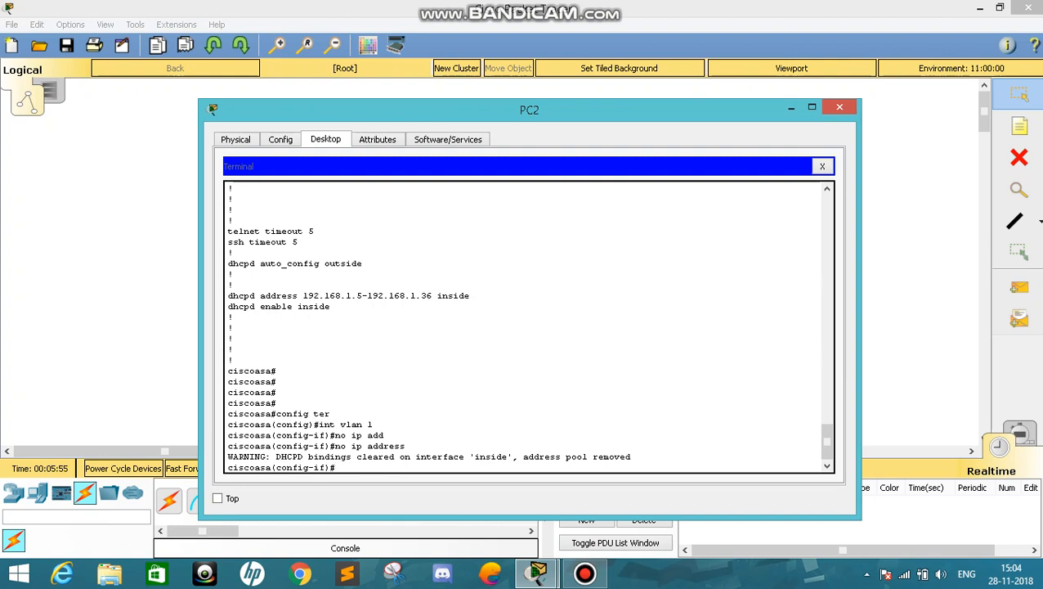
# Try to remove the DHCP address pool 192.168.1.5-192.168.1.35 from the inside interface.
pyautogui.write('no dhcp')
pyautogui.press('Tab')
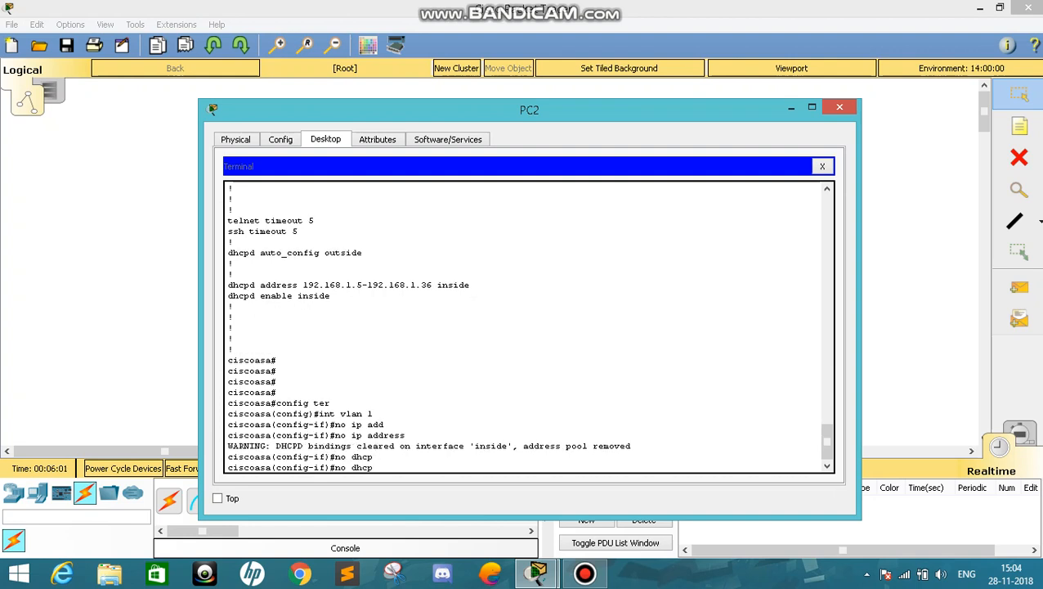
pyautogui.write('d')
pyautogui.write(' address')
pyautogui.write(' l')
pyautogui.write('92.168')
pyautogui.write('.1.')
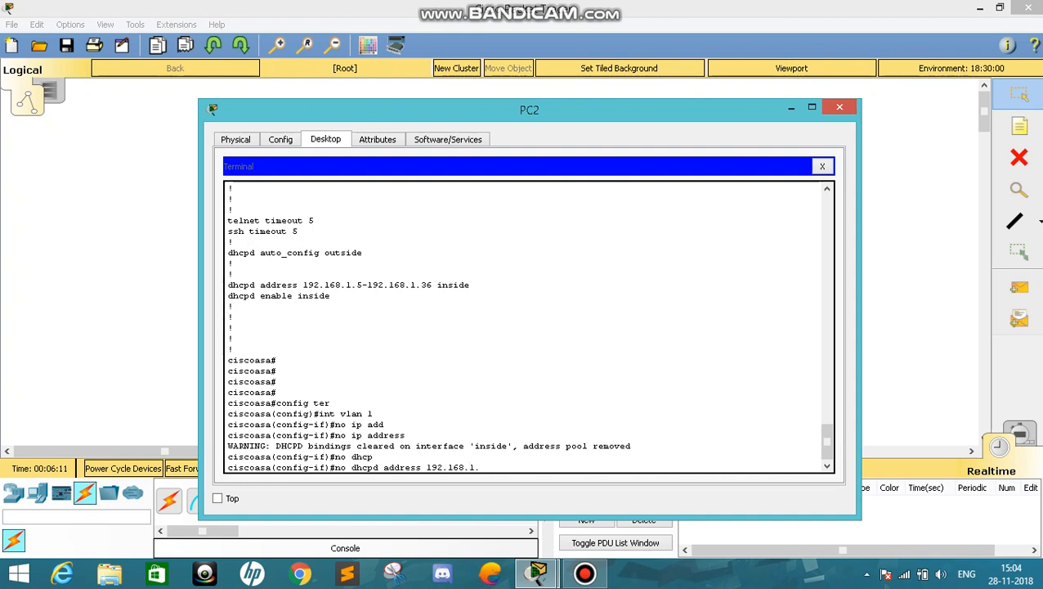
pyautogui.write('5-192.168.1.35 inside')
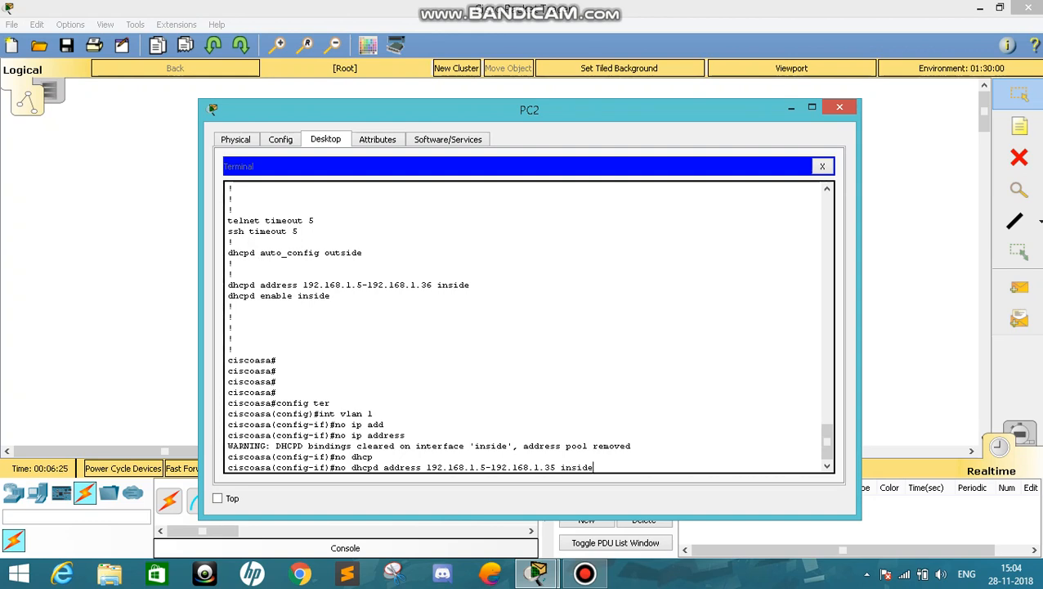
pyautogui.press('Return')
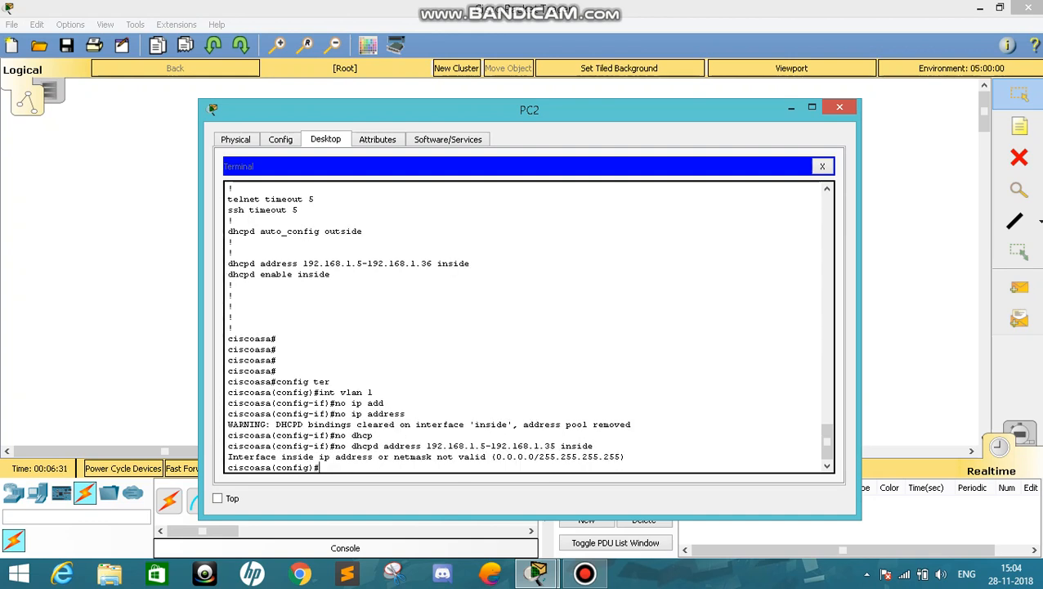
pyautogui.click(584, 573)
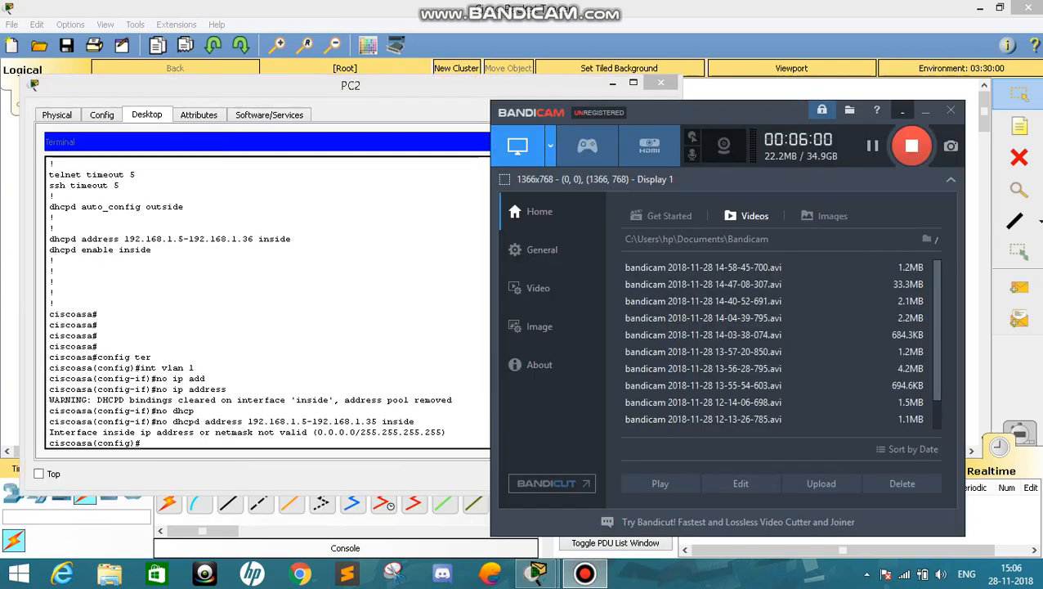
pyautogui.click(902, 109)
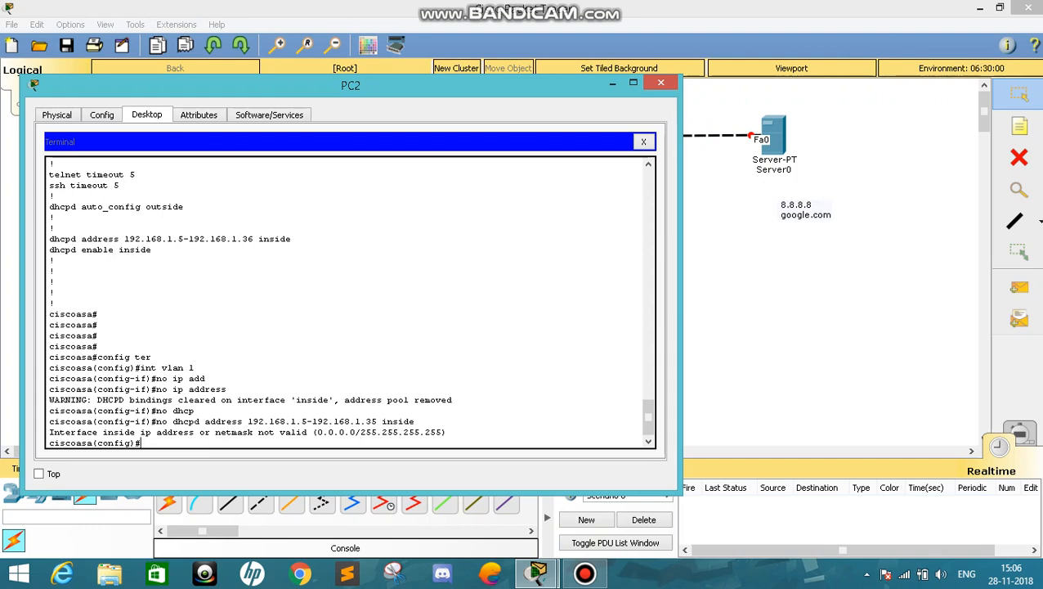
# Return to privileged mode and display the ASA's running configuration.
pyautogui.write('how')
pyautogui.press('BackSpace')
pyautogui.press('BackSpace')
pyautogui.press('BackSpace')
pyautogui.press('BackSpace')
pyautogui.press('BackSpace')
pyautogui.write('enfd')
pyautogui.press('BackSpace')
pyautogui.press('BackSpace')
pyautogui.write('d')
pyautogui.press('Return')
pyautogui.write('show runn')
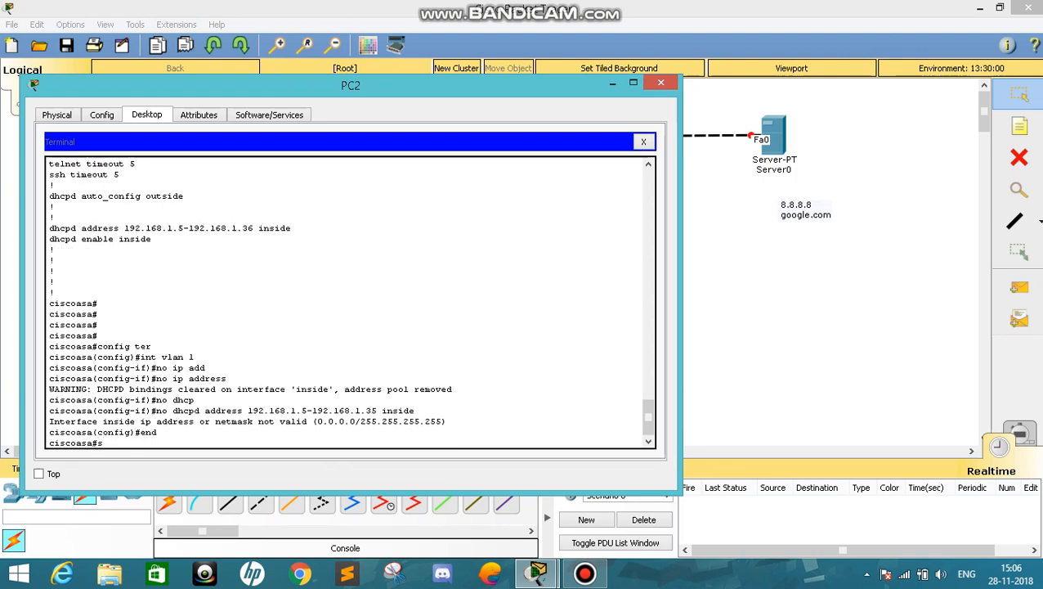
pyautogui.write('i')
pyautogui.press('BackSpace')
pyautogui.write('unning')
pyautogui.press('Tab')
pyautogui.press('Return')
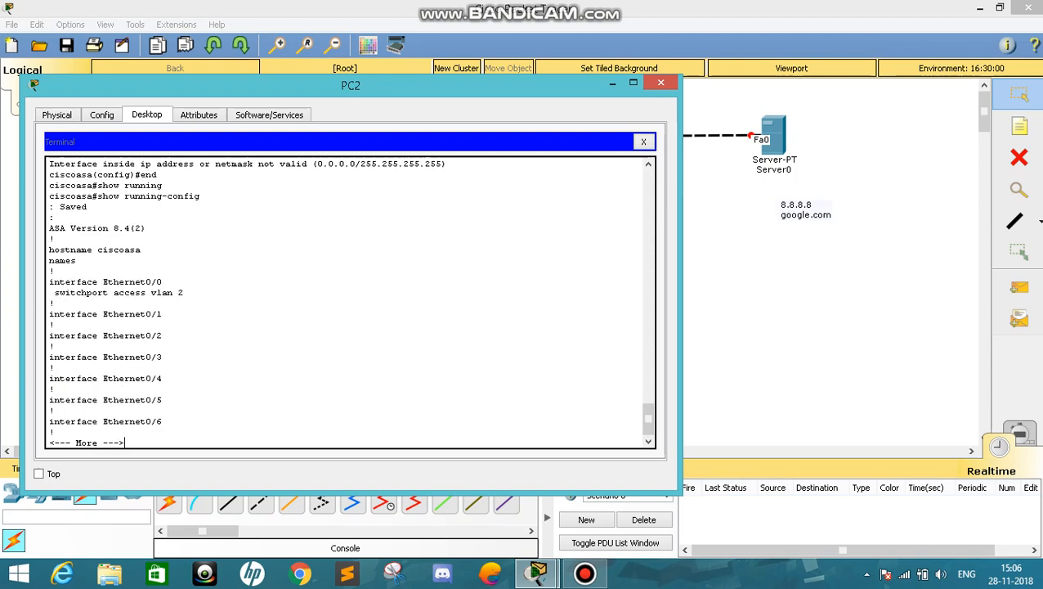
# Page through the running configuration and examine the IP address settings of the VLAN 1 and VLAN 2 interfaces.
pyautogui.press('Return')
pyautogui.press('Return')
pyautogui.press('Return')
pyautogui.press('Return')
pyautogui.press('Return')
pyautogui.press('Return')
pyautogui.press('Return')
pyautogui.press('Return')
pyautogui.press('Return')
pyautogui.press('Return')
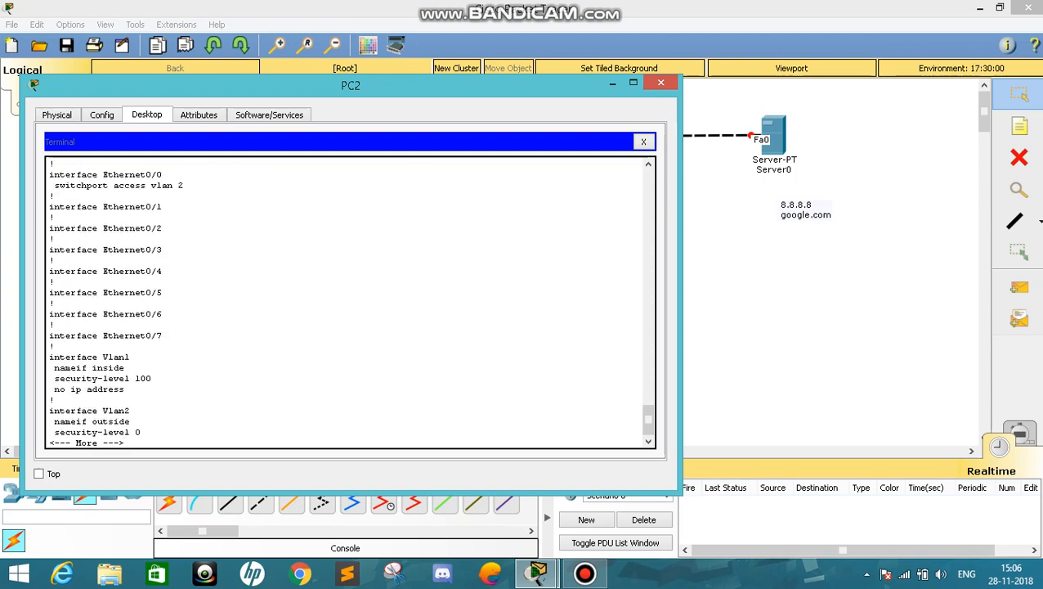
pyautogui.press('Return')
pyautogui.press('Return')
pyautogui.press('Return')
pyautogui.press('Return')
pyautogui.press('Return')
pyautogui.press('Return')
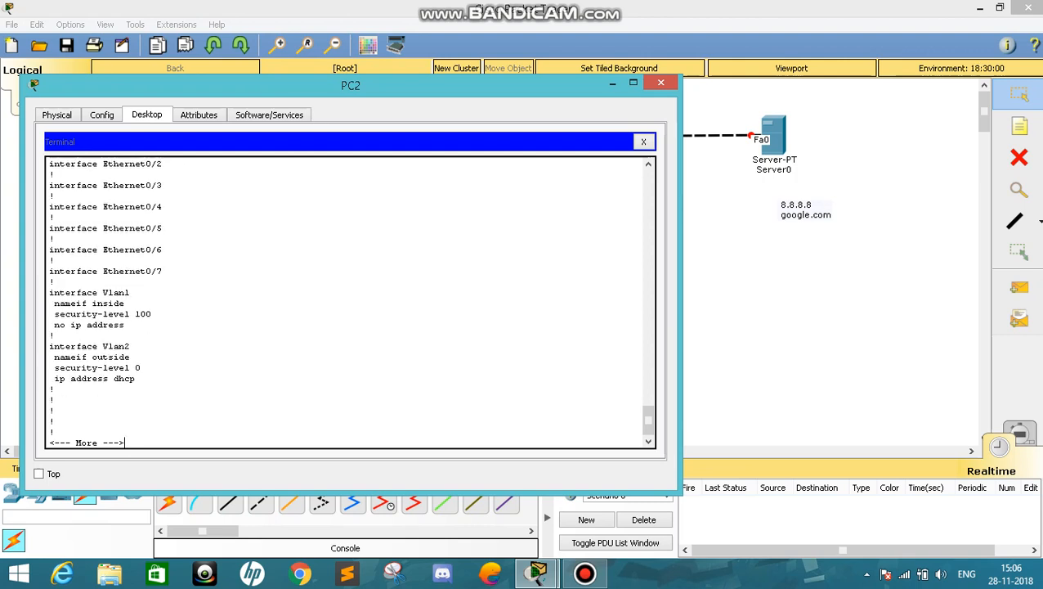
# Page to the end of the running configuration and examine the remaining DHCP server settings.
pyautogui.press('Return')
pyautogui.press('Return')
pyautogui.press('Return')
pyautogui.press('Return')
pyautogui.press('Return')
pyautogui.press('Return')
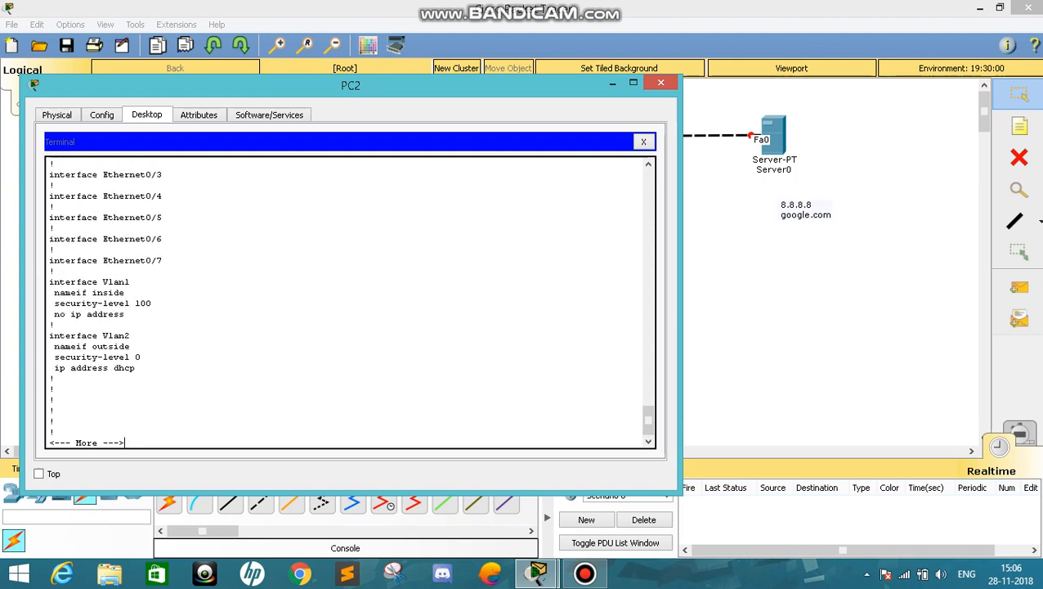
pyautogui.press('Return')
pyautogui.press('Return')
pyautogui.press('Return')
pyautogui.press('Return')
pyautogui.press('Return')
pyautogui.press('Return')
pyautogui.press('Return')
pyautogui.press('Return')
pyautogui.press('Return')
pyautogui.press('Return')
pyautogui.press('Return')
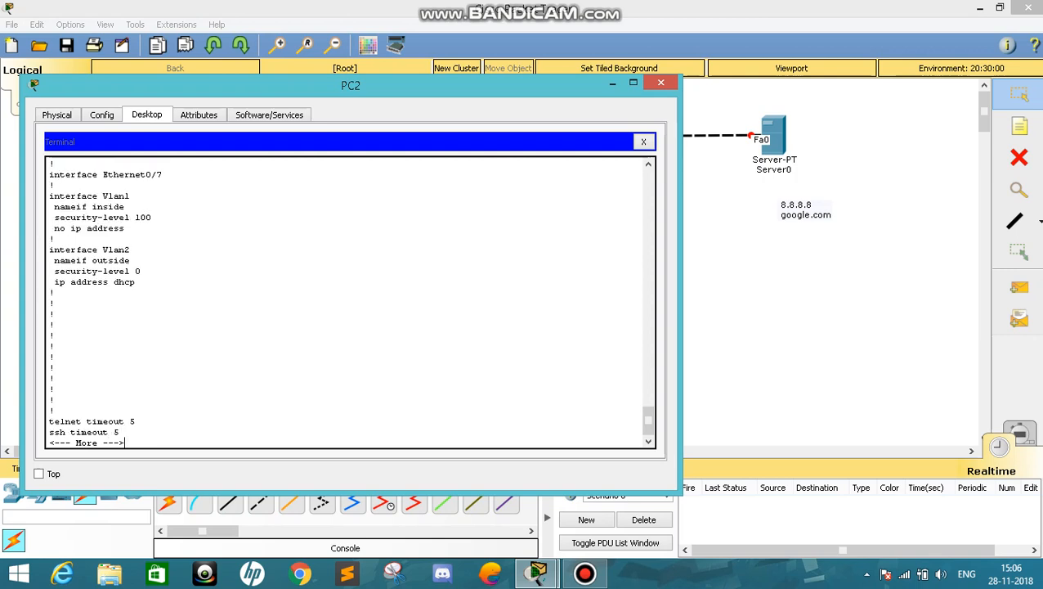
pyautogui.press('Return')
pyautogui.press('Return')
pyautogui.press('Return')
pyautogui.press('Return')
pyautogui.press('Return')
pyautogui.press('Return')
pyautogui.press('Return')
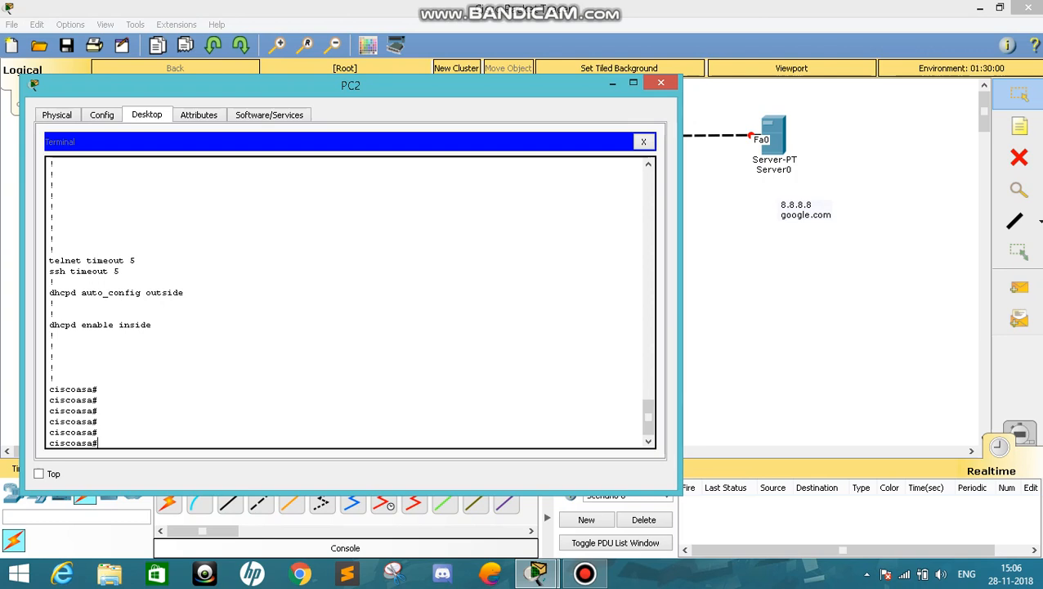
# Enter global configuration mode and assign the labelled inside address 172.16.1.1 with mask 255.255.255.0 to the VLAN 1 interface.
pyautogui.hotkey('alt', 'F4')
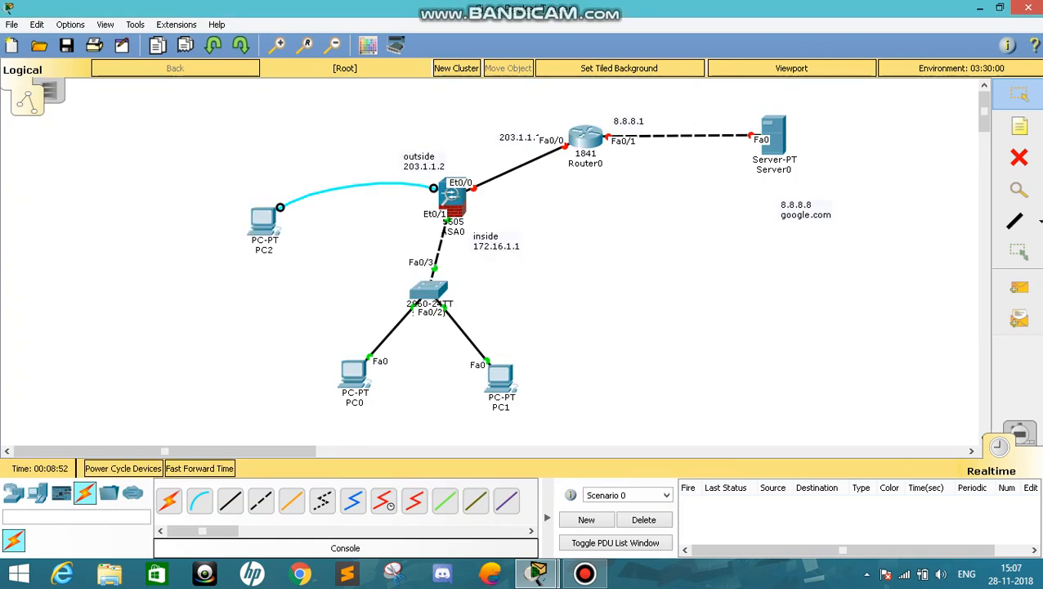
pyautogui.hotkey('alt', 'Tab')
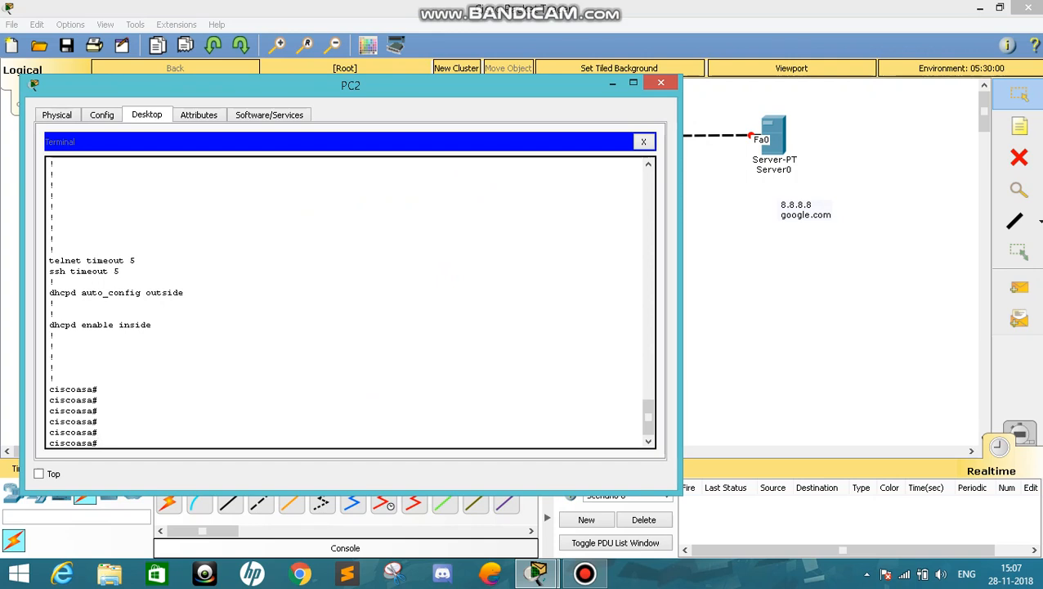
pyautogui.write('config')
pyautogui.press('Return')
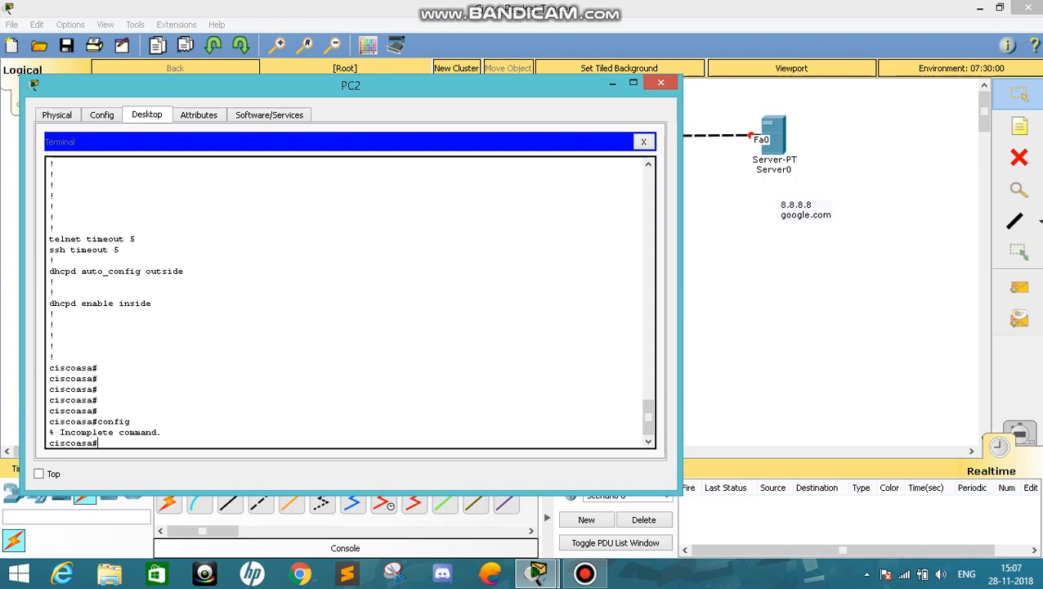
pyautogui.press('Up')
pyautogui.write('ter')
pyautogui.press('Return')
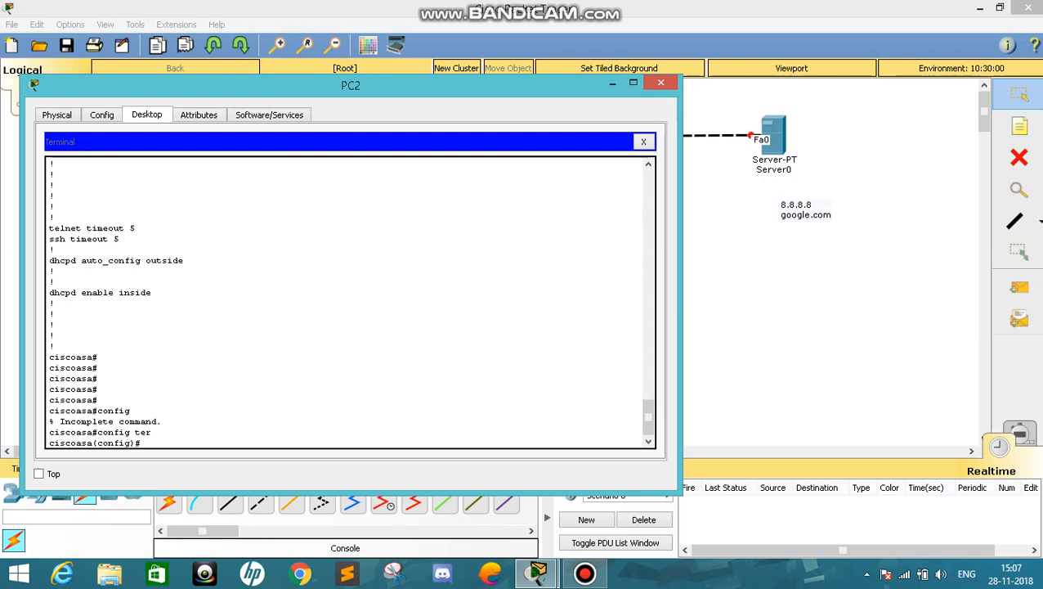
pyautogui.write('intvlan 1')
pyautogui.press('Return')
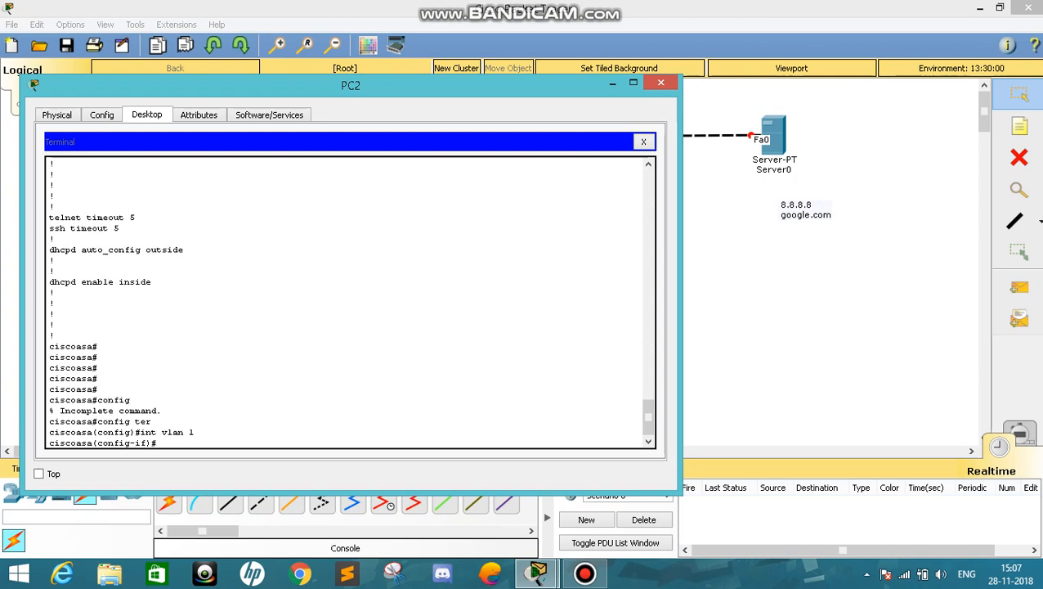
pyautogui.write('ip add')
pyautogui.press('Tab')
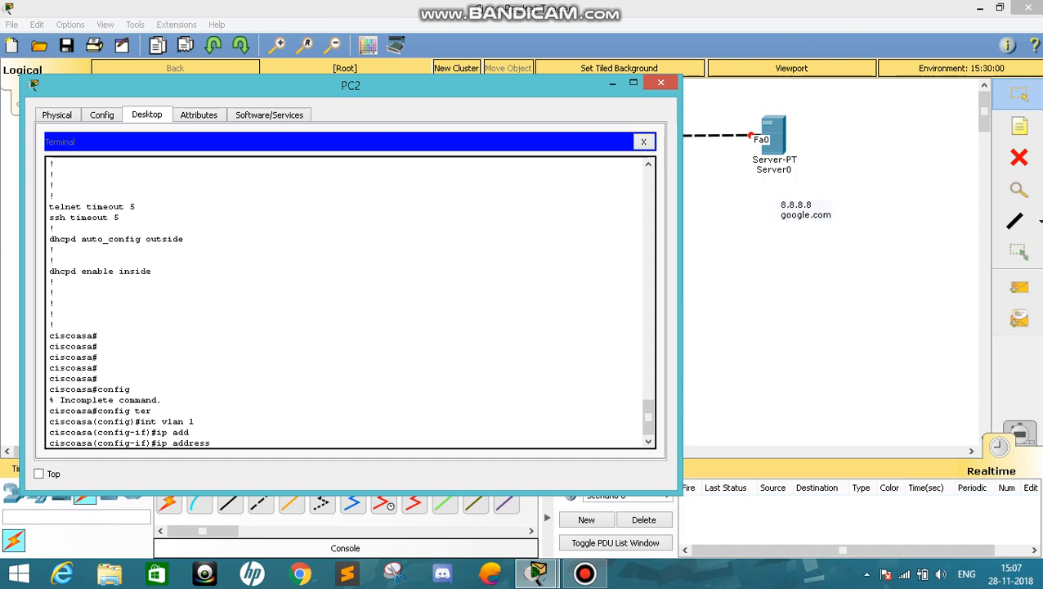
pyautogui.write('172.16.1.1 255.255.255.0')
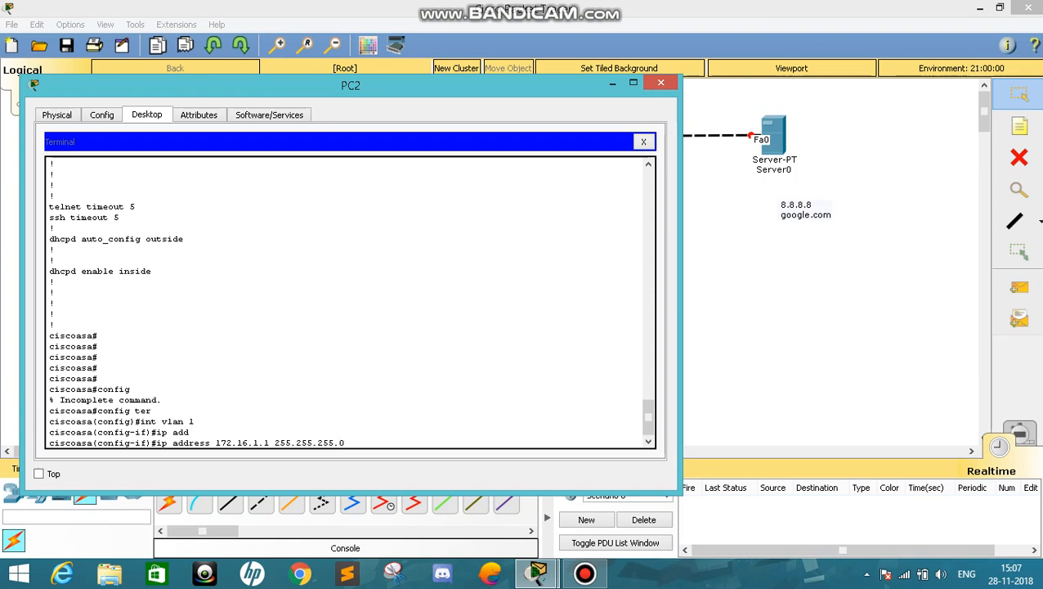
pyautogui.press('Return')
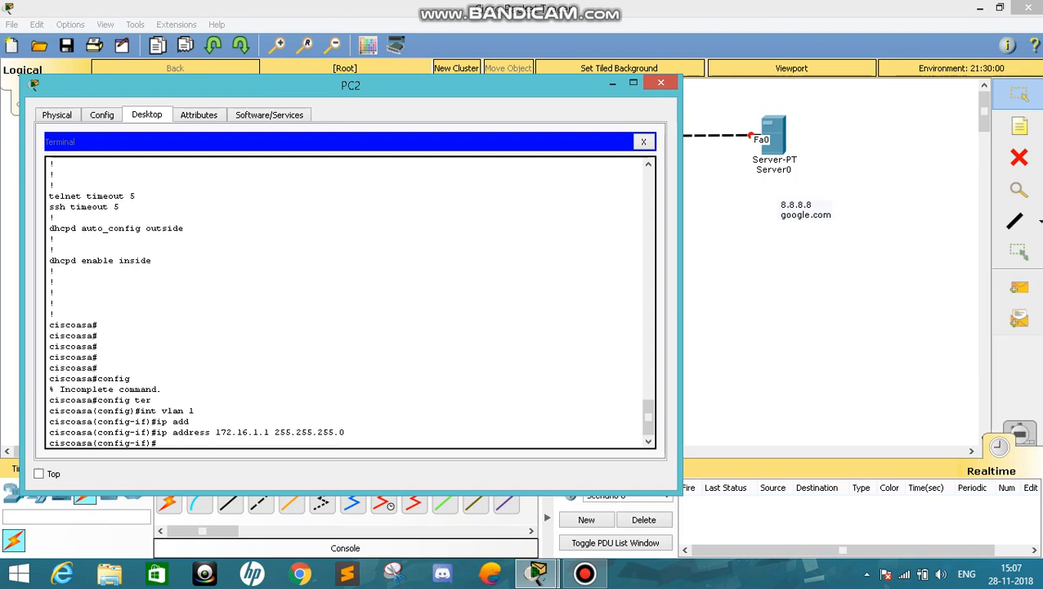
# Name the VLAN 1 interface inside, set its security level to 100 and leave interface configuration.
pyautogui.write('nameif inside')
pyautogui.press('Return')
pyautogui.write('sec')
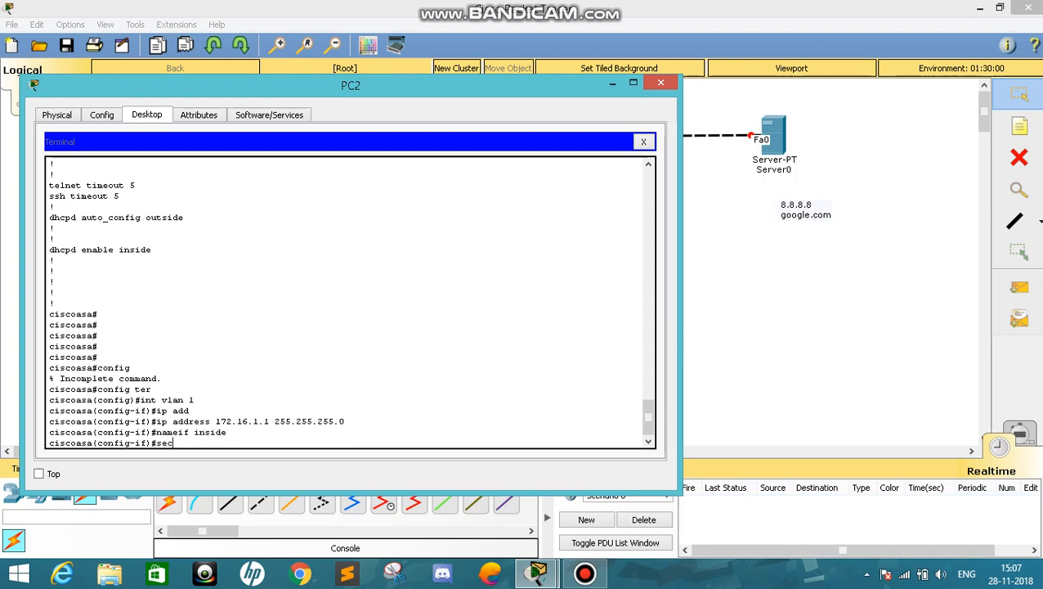
pyautogui.write('urity')
pyautogui.press('Tab')
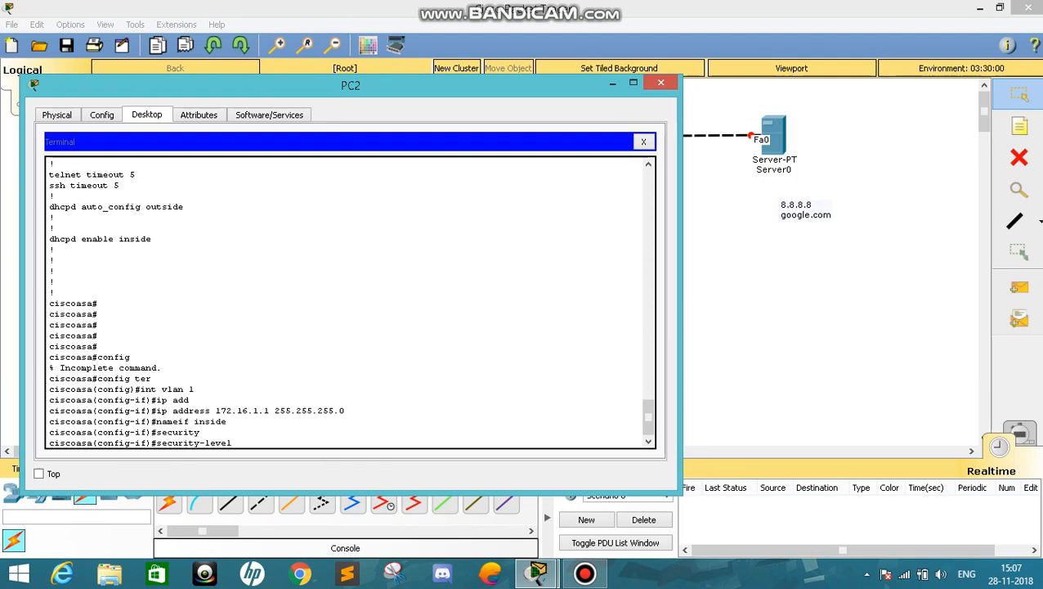
pyautogui.write('100')
pyautogui.press('Return')
pyautogui.write('exi')
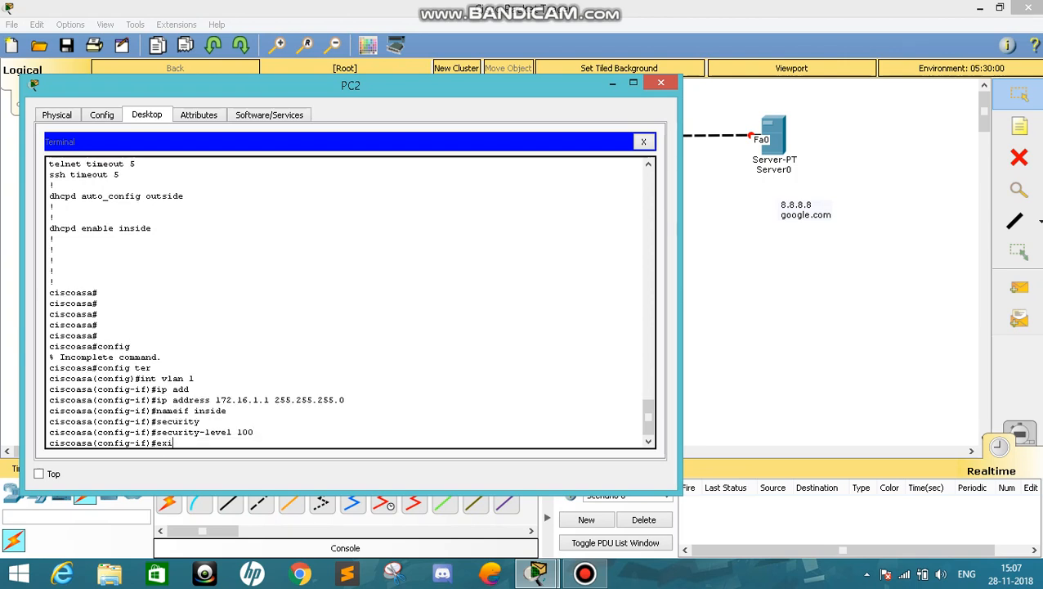
pyautogui.write('t')
pyautogui.press('Return')
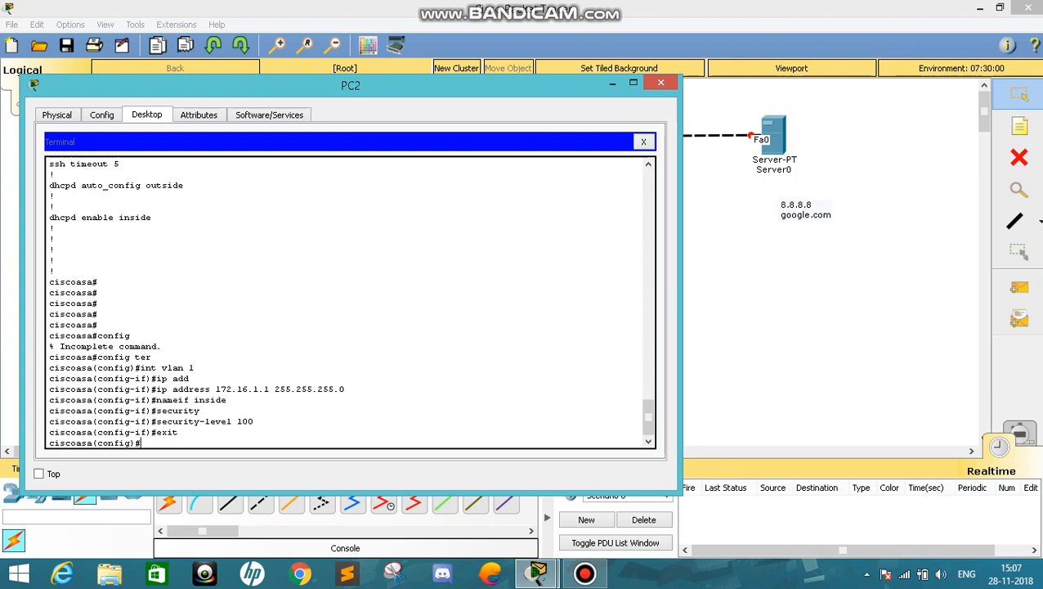
# Check the topology for the inside port, enter interface e0/1 and try to assign it to access VLAN 1.
pyautogui.hotkey('alt', 'Tab')
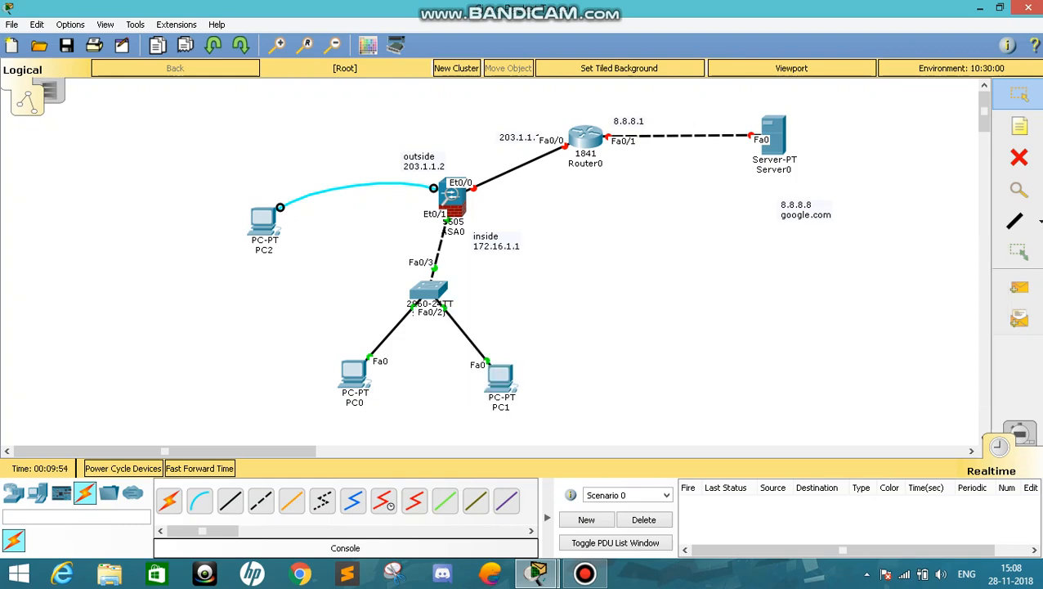
pyautogui.hotkey('alt', 'Tab')
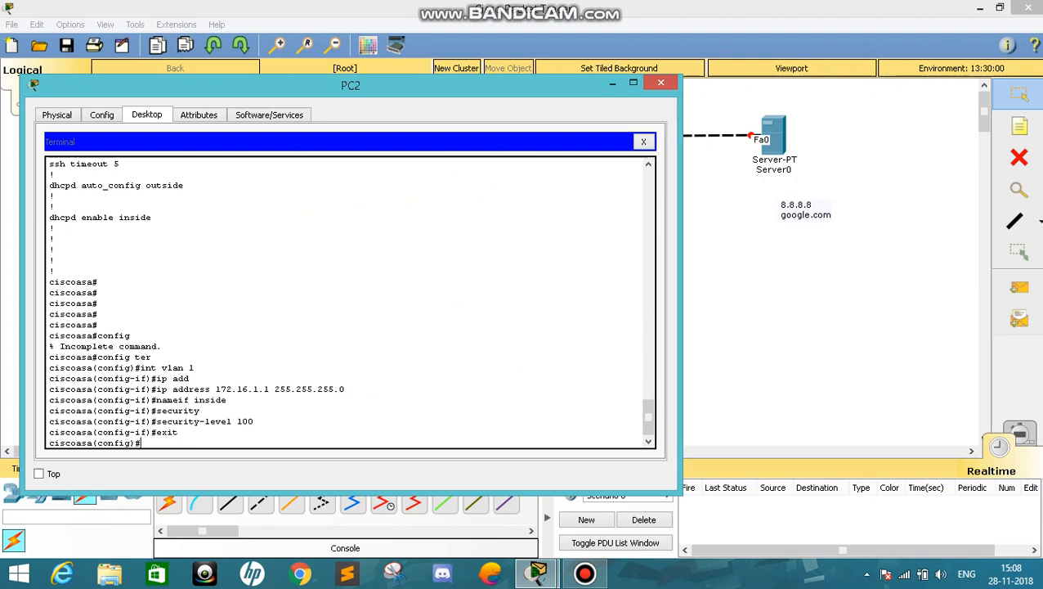
pyautogui.write('int e0/1')
pyautogui.press('Return')
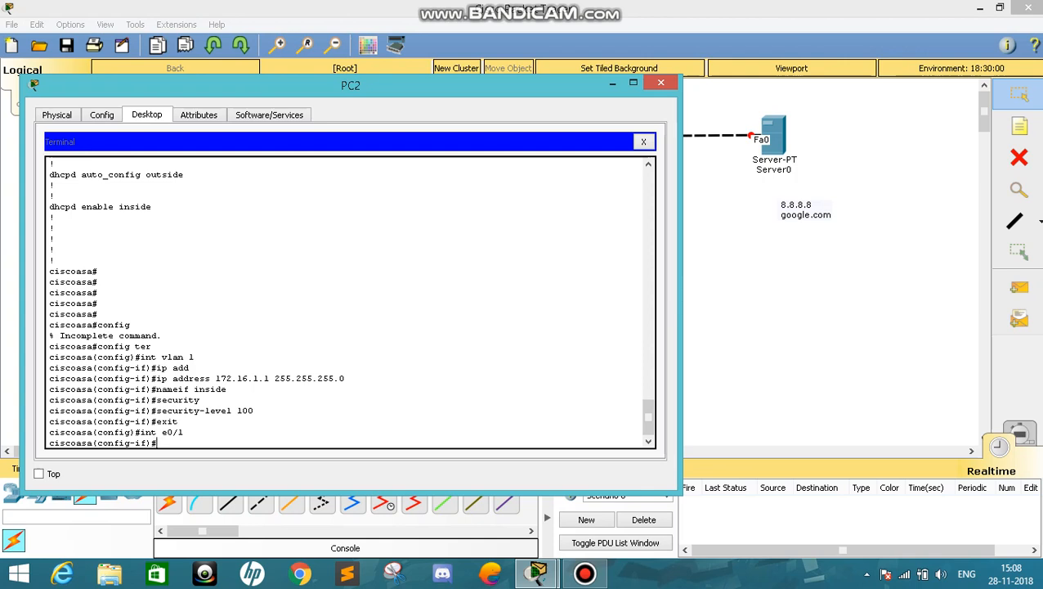
pyautogui.write('switchport')
pyautogui.press('Tab')
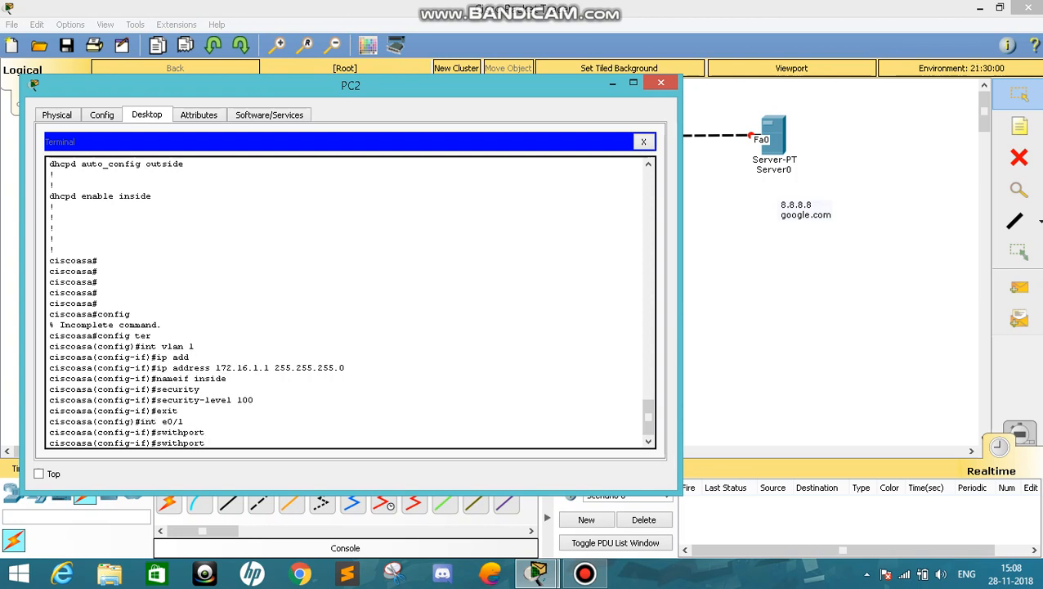
pyautogui.write('access vlan 1')
pyautogui.press('Return')
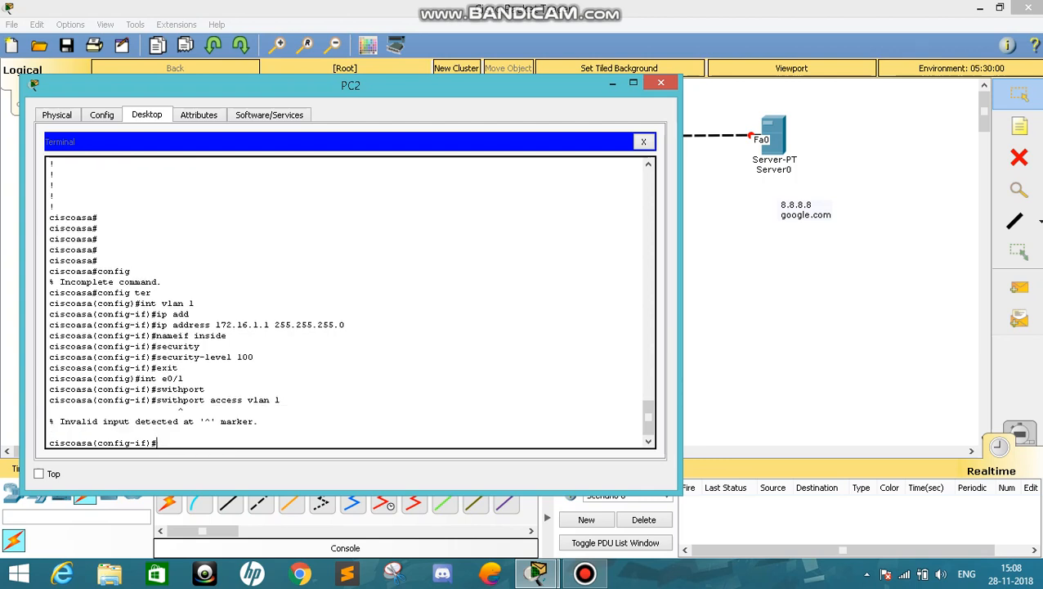
# Correct the misspelled command to "switchport access vlan 1" and rerun it on interface e0/1.
pyautogui.press('Up')
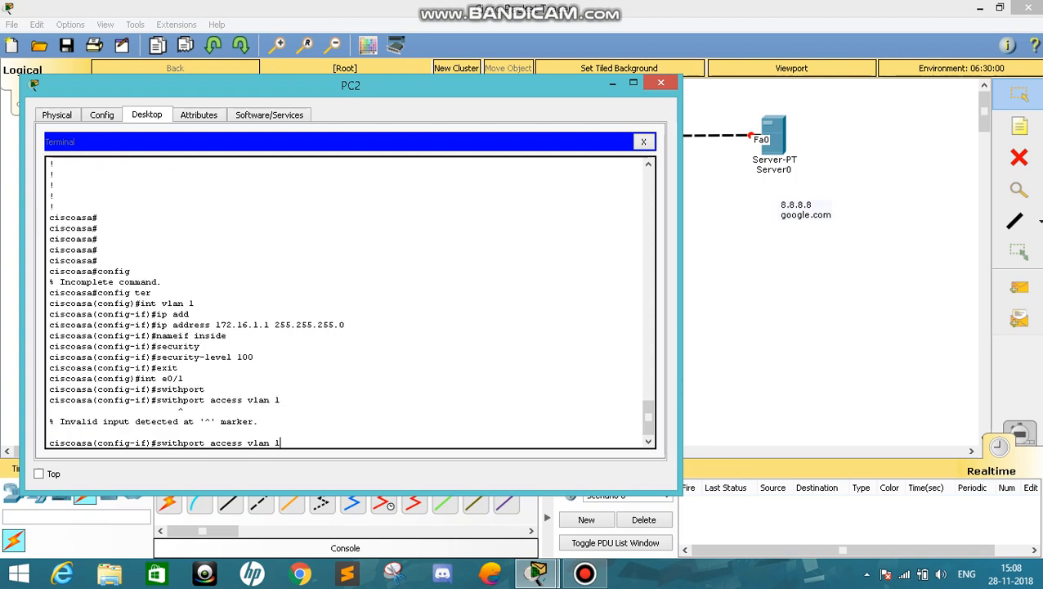
pyautogui.press('Left')
pyautogui.press('Left')
pyautogui.press('Left')
pyautogui.press('Left')
pyautogui.press('Left')
pyautogui.press('Left')
pyautogui.press('Left')
pyautogui.press('Left')
pyautogui.press('Left')
pyautogui.press('Left')
pyautogui.press('Left')
pyautogui.press('Left')
pyautogui.press('Left')
pyautogui.press('Left')
pyautogui.press('Left')
pyautogui.press('Left')
pyautogui.press('Left')
pyautogui.press('Left')
pyautogui.write('c')
pyautogui.press('Return')
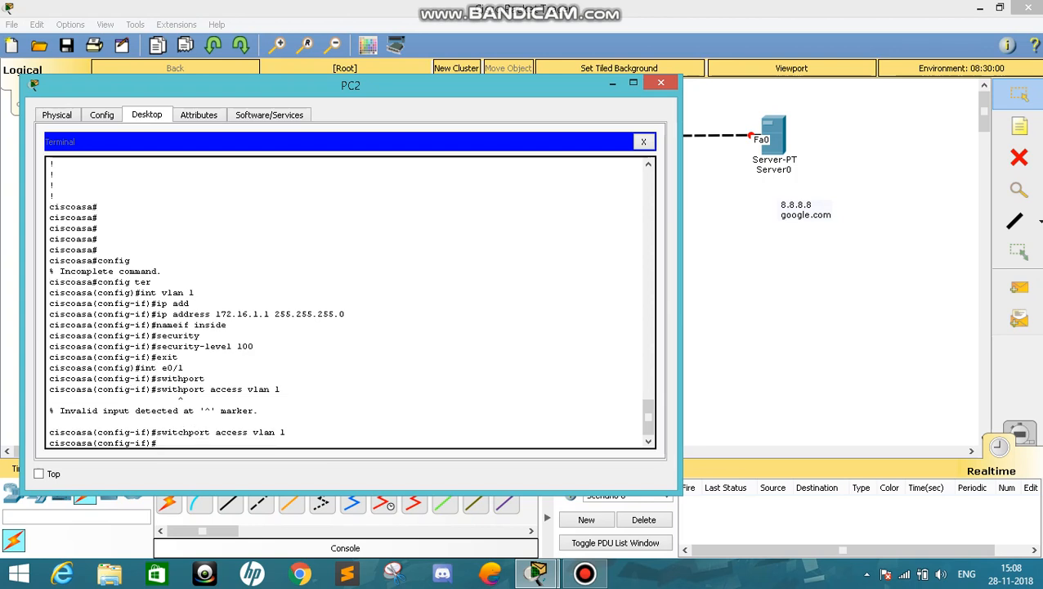
# Leave the configuration of interface e0/1 and enter the configuration of interface VLAN 2.
pyautogui.write('exit')
pyautogui.press('Return')
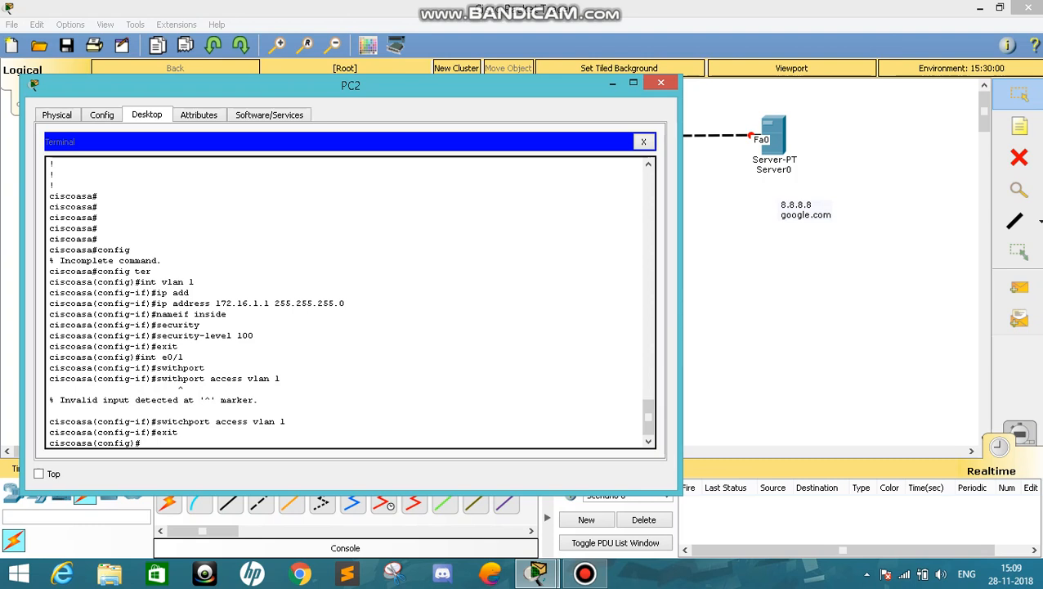
pyautogui.write('int e0')
pyautogui.press('BackSpace')
pyautogui.press('BackSpace')
pyautogui.press('BackSpace')
pyautogui.press('BackSpace')
pyautogui.press('BackSpace')
pyautogui.press('BackSpace')
pyautogui.press('BackSpace')
pyautogui.write('int vlan 2')
pyautogui.press('Return')
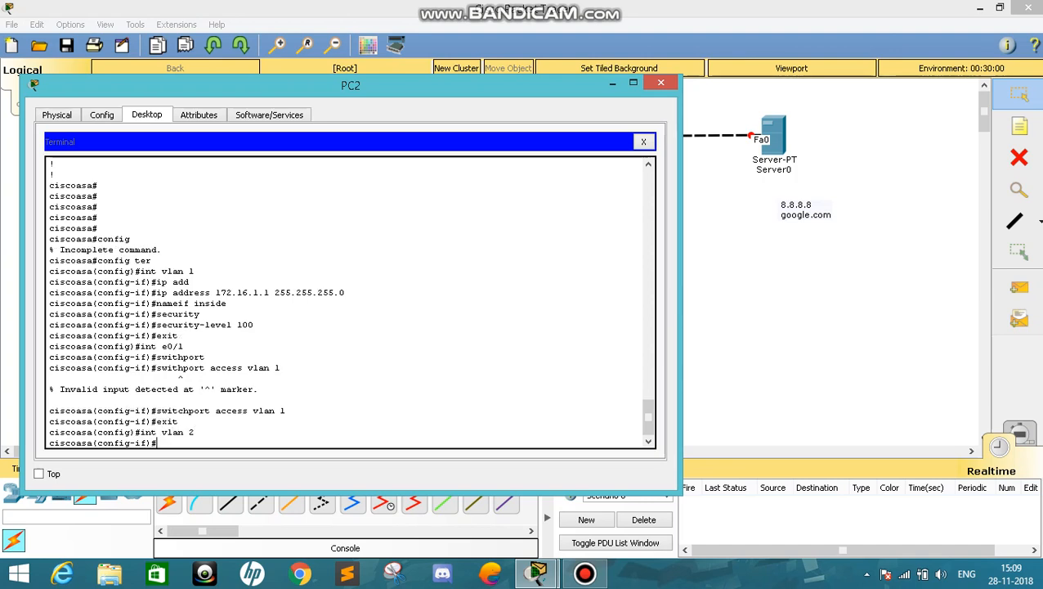
# Assign IP address 203.1.1.2 with mask 255.255.255.0 to the VLAN 2 interface and enable it with no shutdown.
pyautogui.write('ip add')
pyautogui.press('Tab')
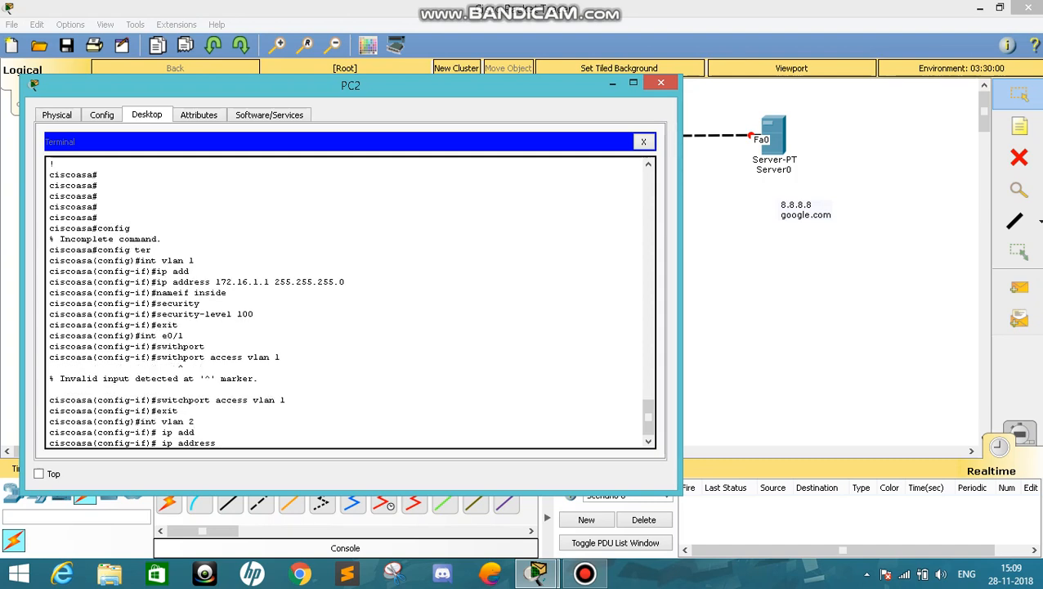
pyautogui.write('203.1.1.2 255.255.255.0')
pyautogui.press('Return')
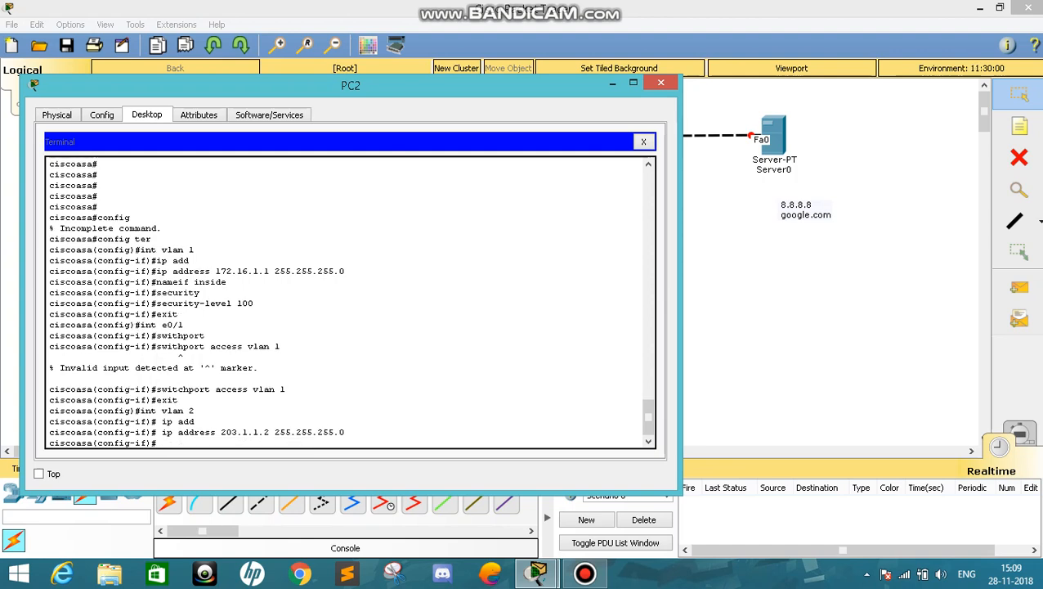
pyautogui.write('no shut')
pyautogui.press('Tab')
pyautogui.press('Return')
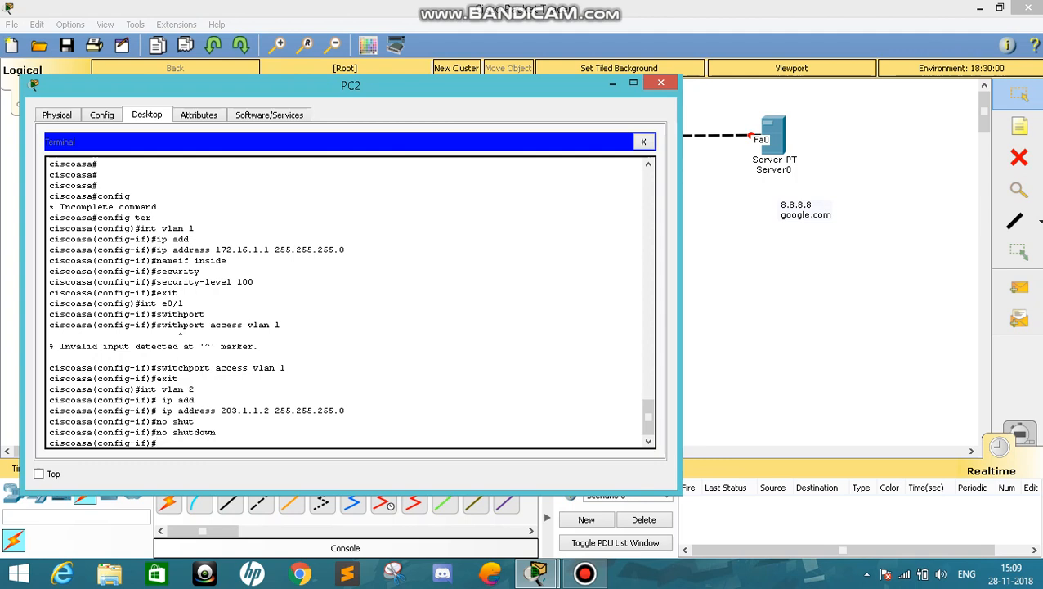
# Name the VLAN 2 interface outside and set its security level to 0.
pyautogui.write('nameif outside')
pyautogui.press('Return')
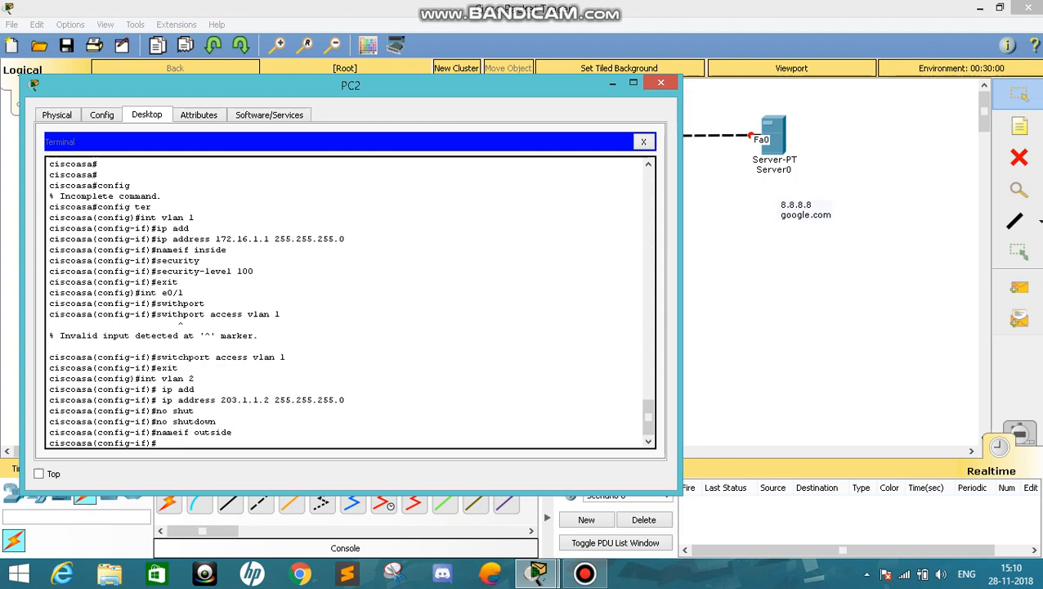
pyautogui.write('sec')
pyautogui.press('Tab')
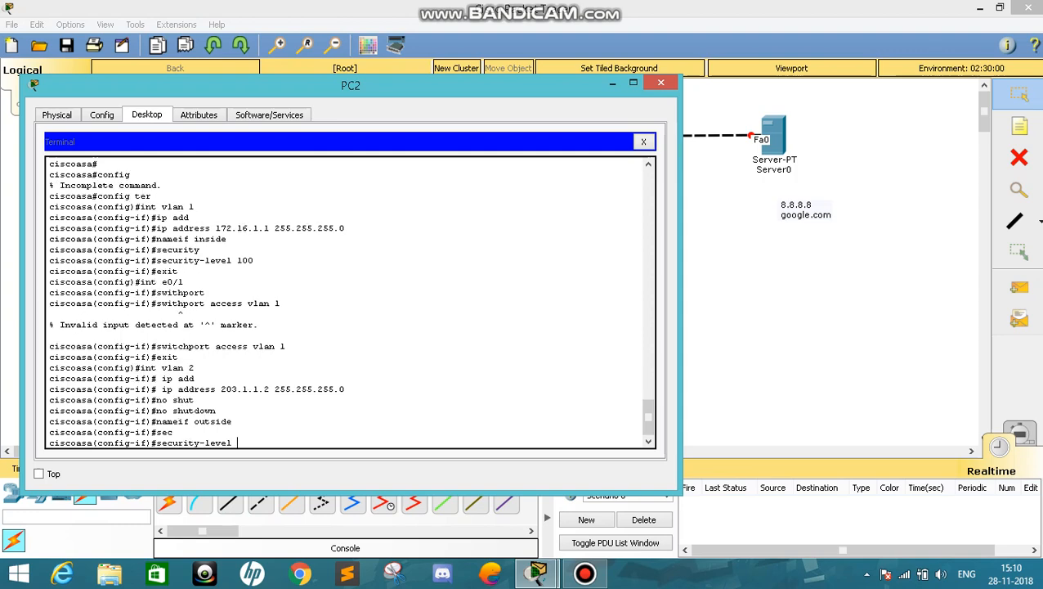
pyautogui.write('0')
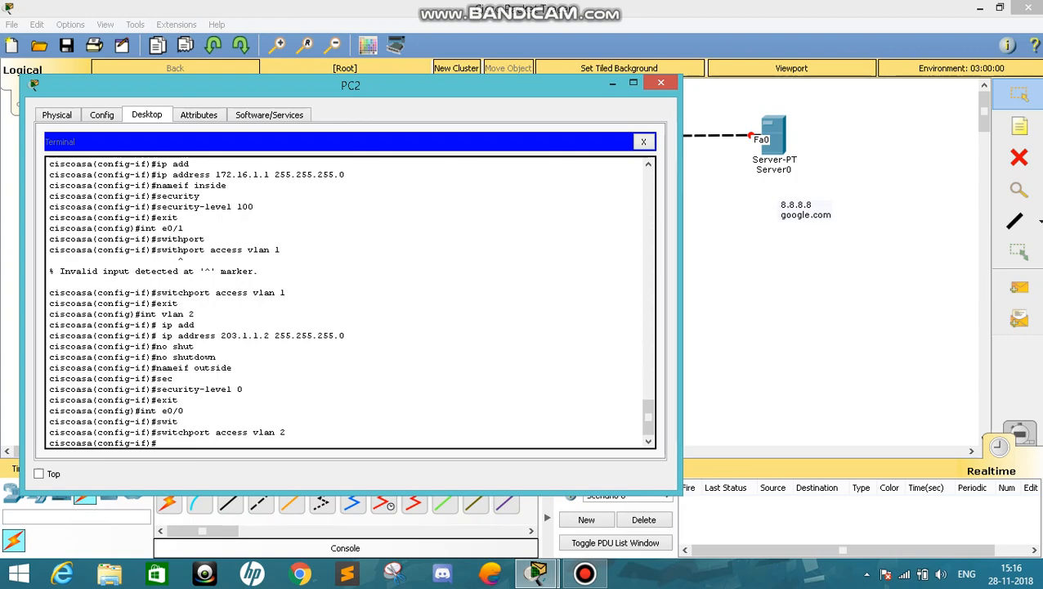
# Return to the topology, open Router0's command-line interface and decline the initial configuration dialog.
pyautogui.hotkey('alt', 'Tab')
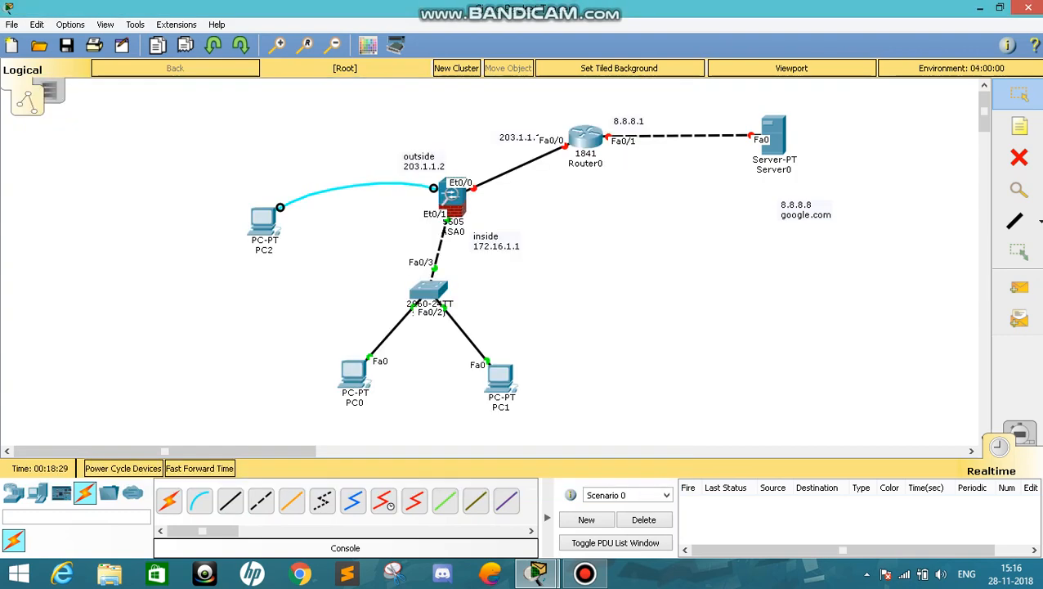
pyautogui.click(586, 137)
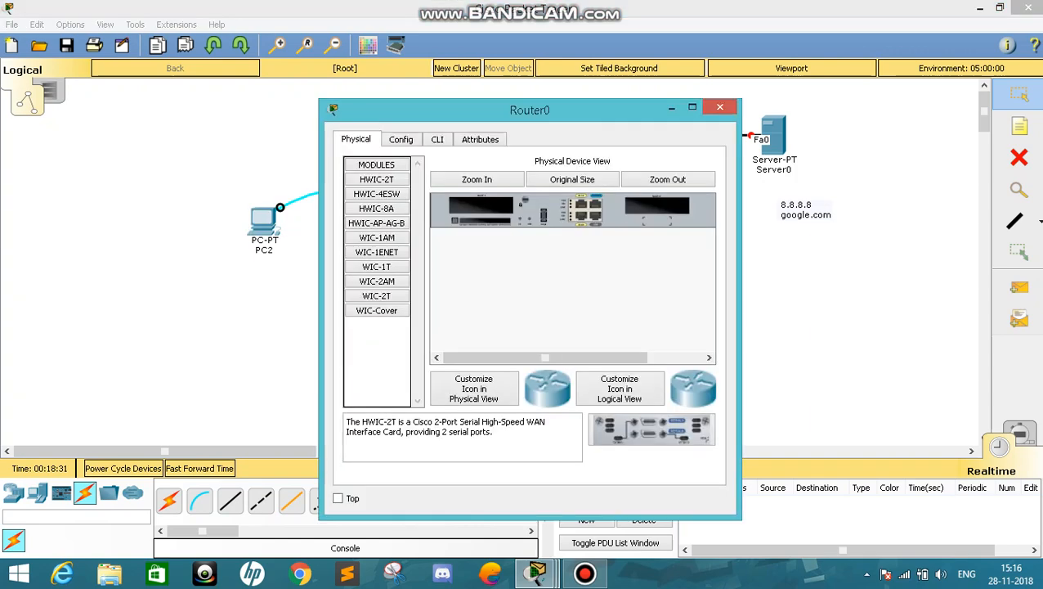
pyautogui.click(437, 138)
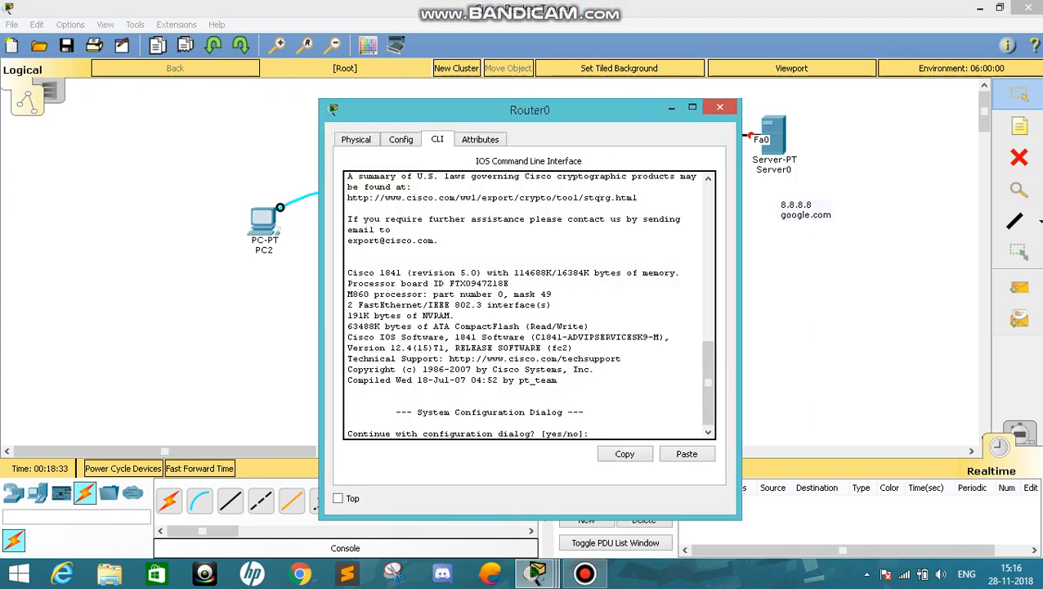
pyautogui.write('no')
pyautogui.press('Return')
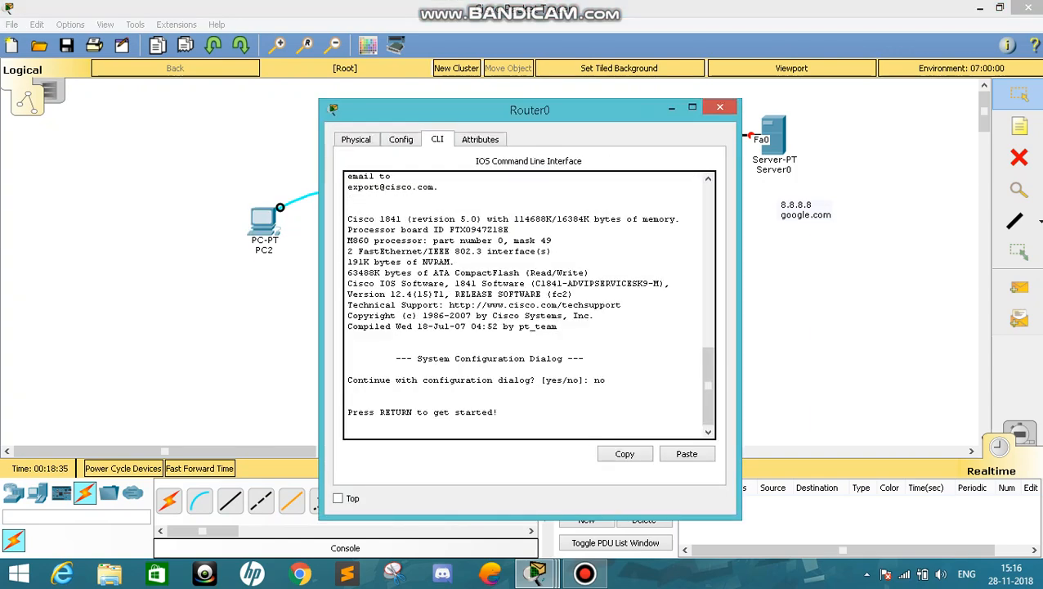
pyautogui.press('Return')
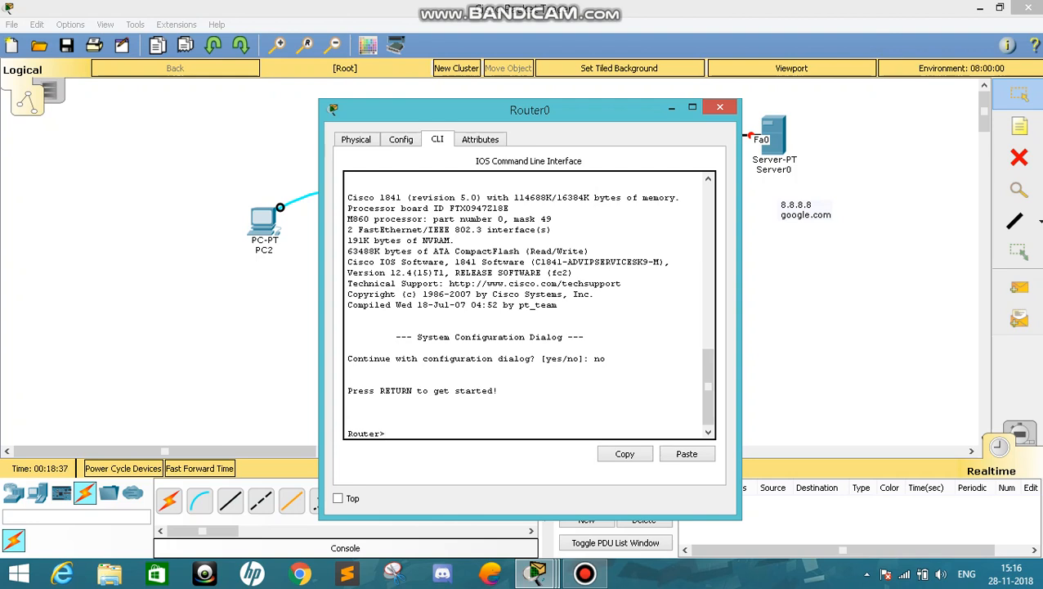
# Enter global configuration mode on Router0 and set its hostname to ISP.
pyautogui.write('en')
pyautogui.press('Return')
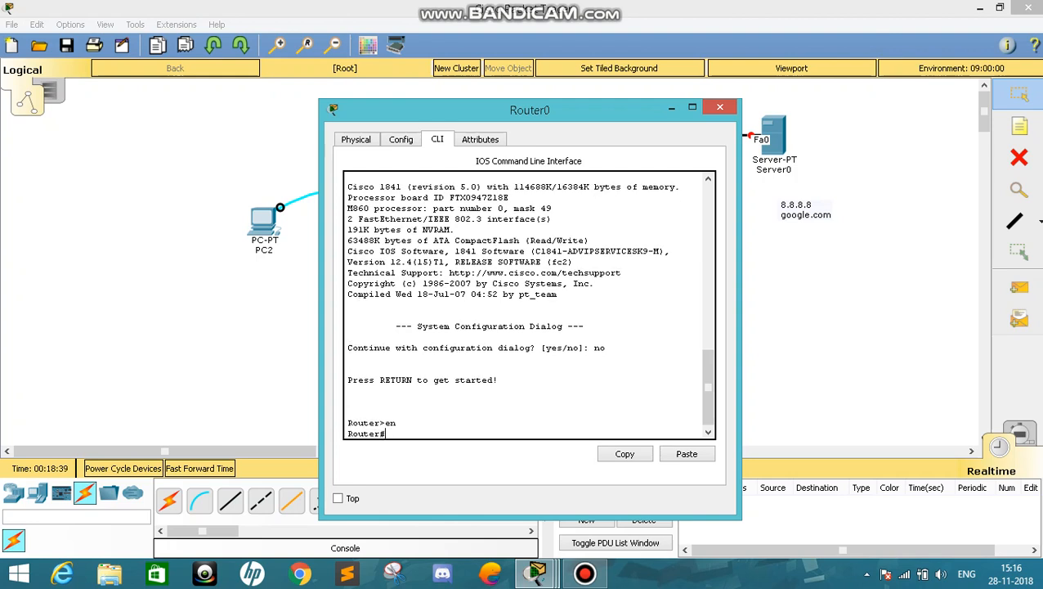
pyautogui.write('config ter')
pyautogui.press('Return')
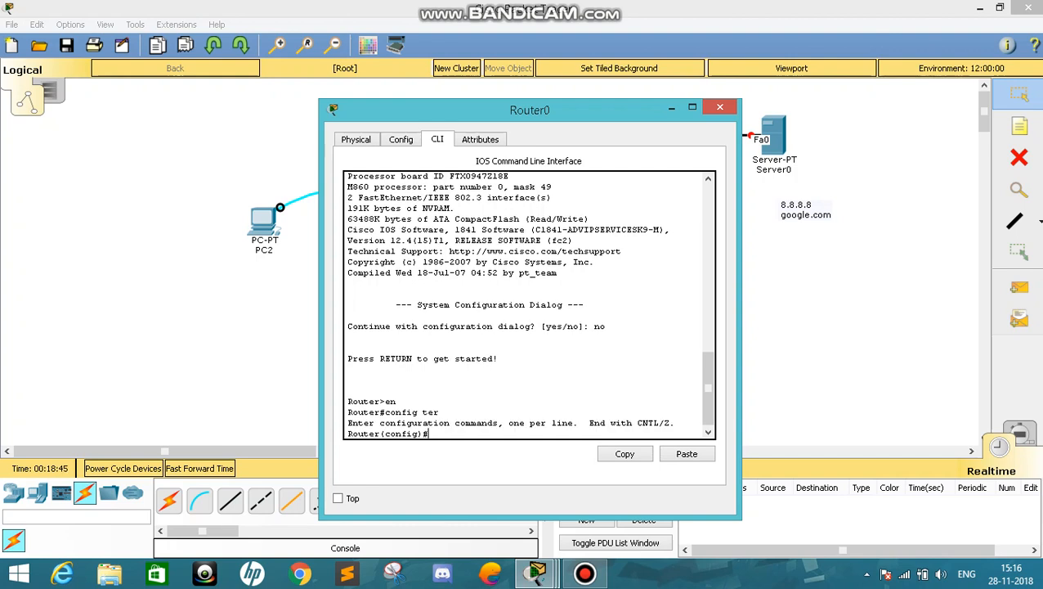
pyautogui.write('host ISP')
pyautogui.press('Return')
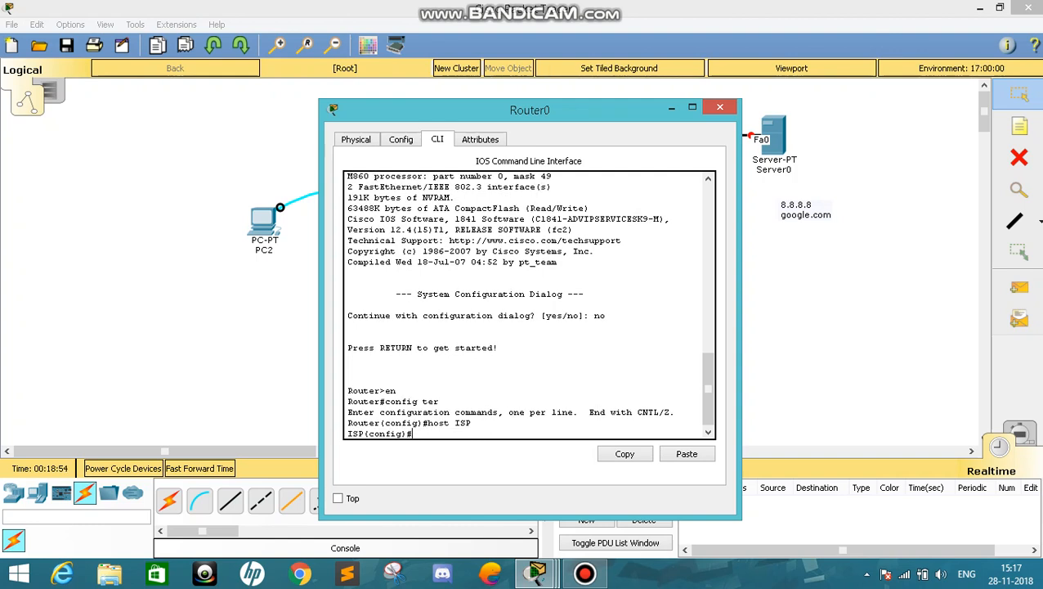
# Assign IP address 203.1.1.1 with mask 255.255.255.0 to the router's interface f0/0.
pyautogui.write('int f0/0')
pyautogui.press('Return')
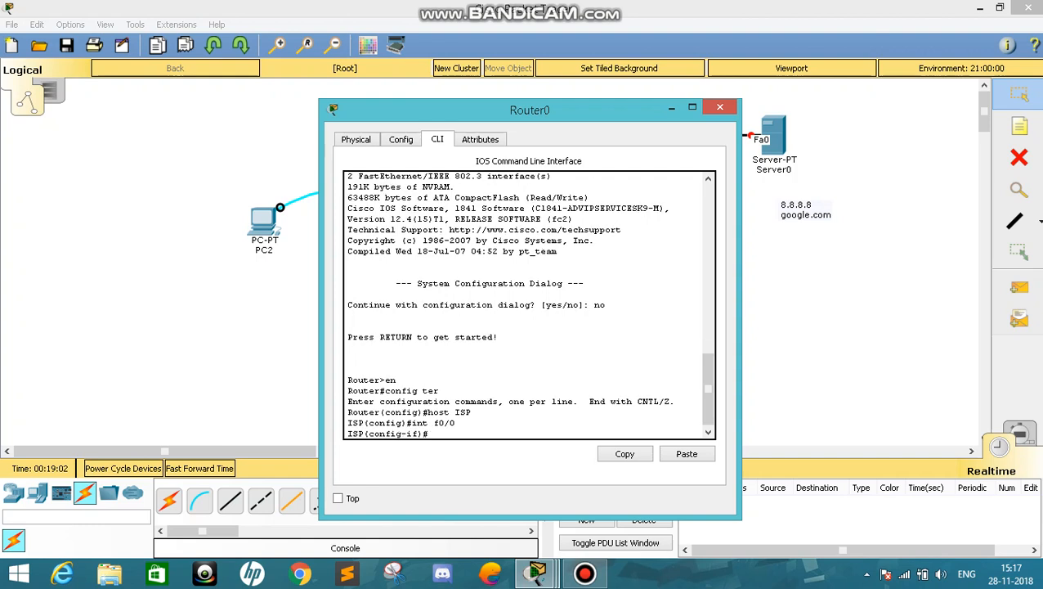
pyautogui.write('ip addre')
pyautogui.press('Tab')
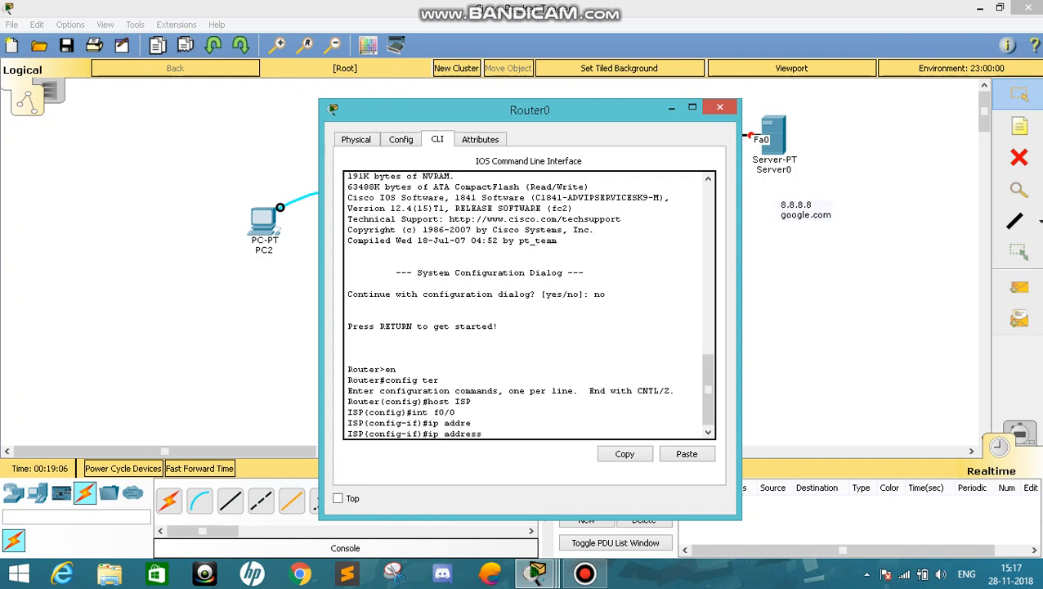
pyautogui.write('203.1.1.1 255.255.255.0')
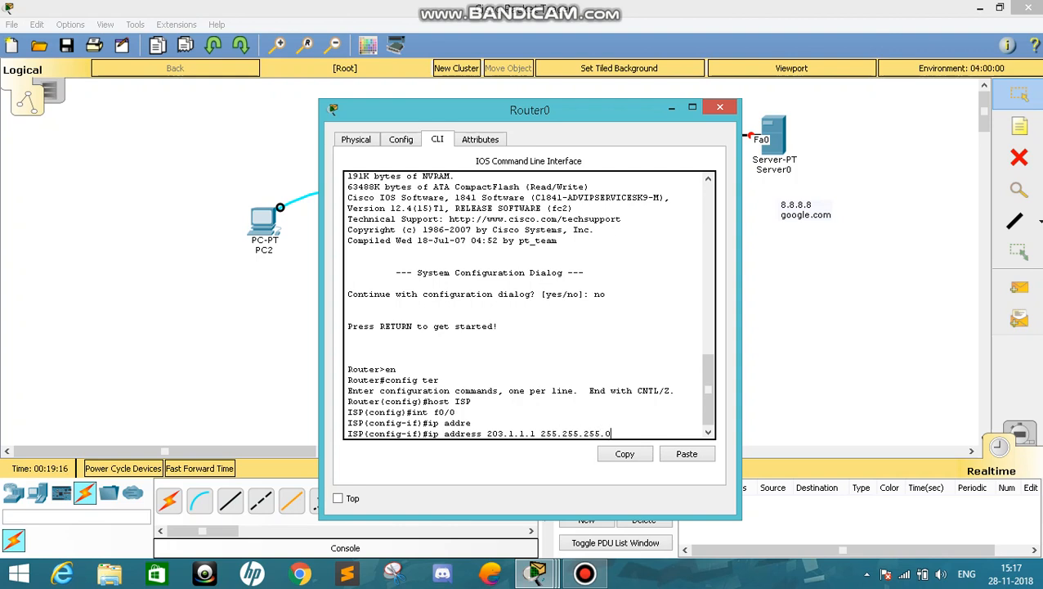
pyautogui.press('Return')
# Enable the router's interface f0/0 with no shutdown.
pyautogui.write('no')
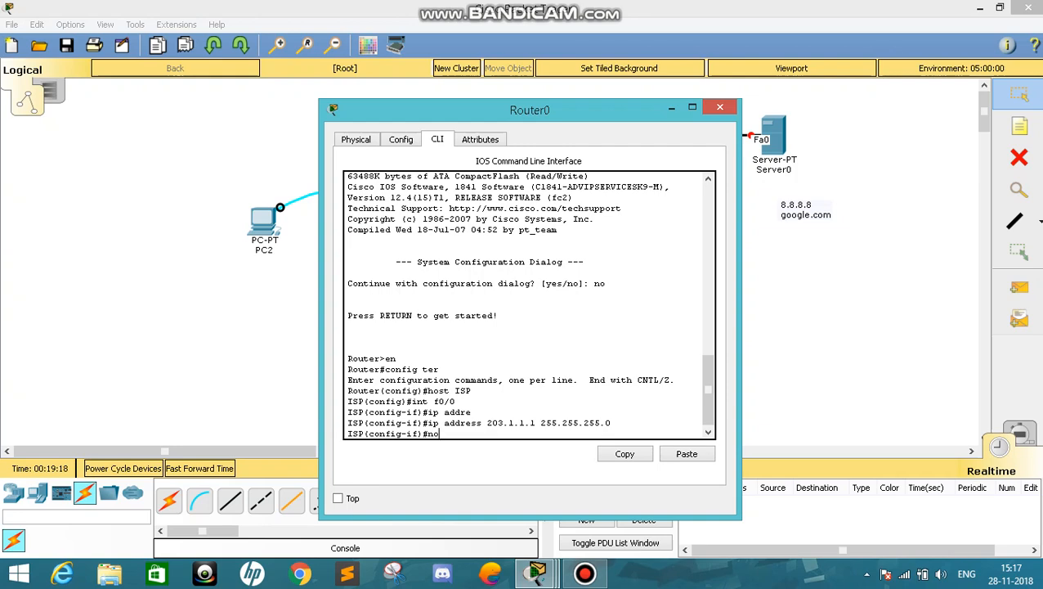
pyautogui.write(' shut')
pyautogui.press('Tab')
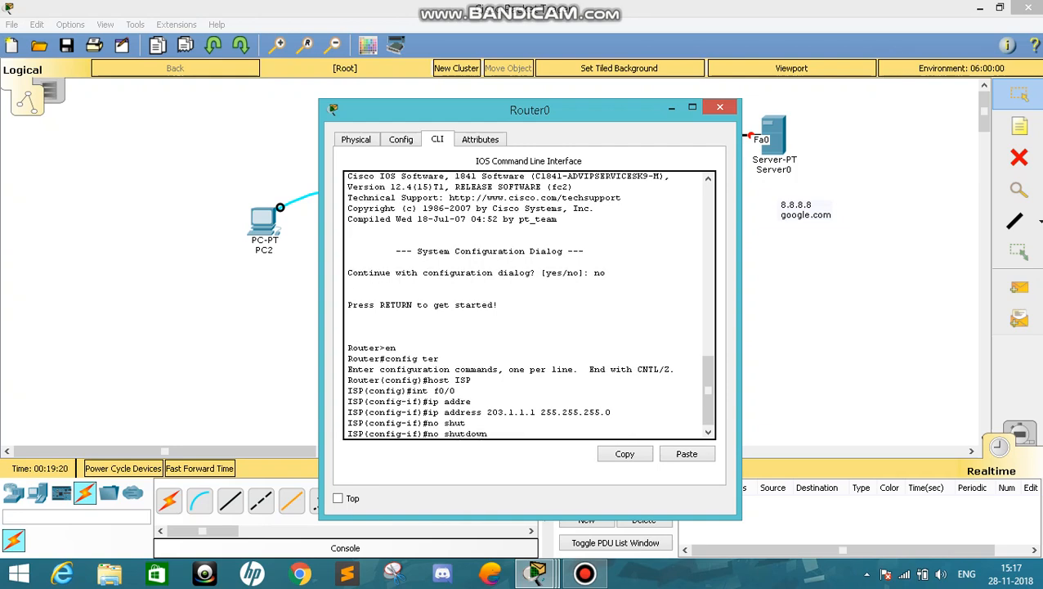
pyautogui.press('Return')
pyautogui.press('Return')
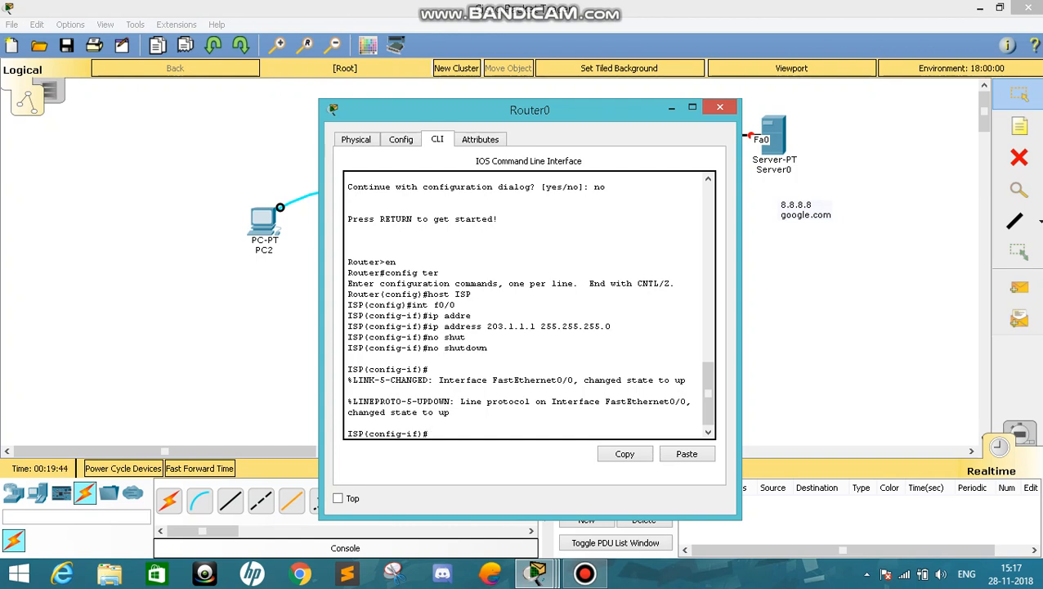
# Assign IP address 8.8.8.1 with mask 255.255.255.0 to the router's interface f0/1.
pyautogui.write('int f0/1')
pyautogui.press('Return')
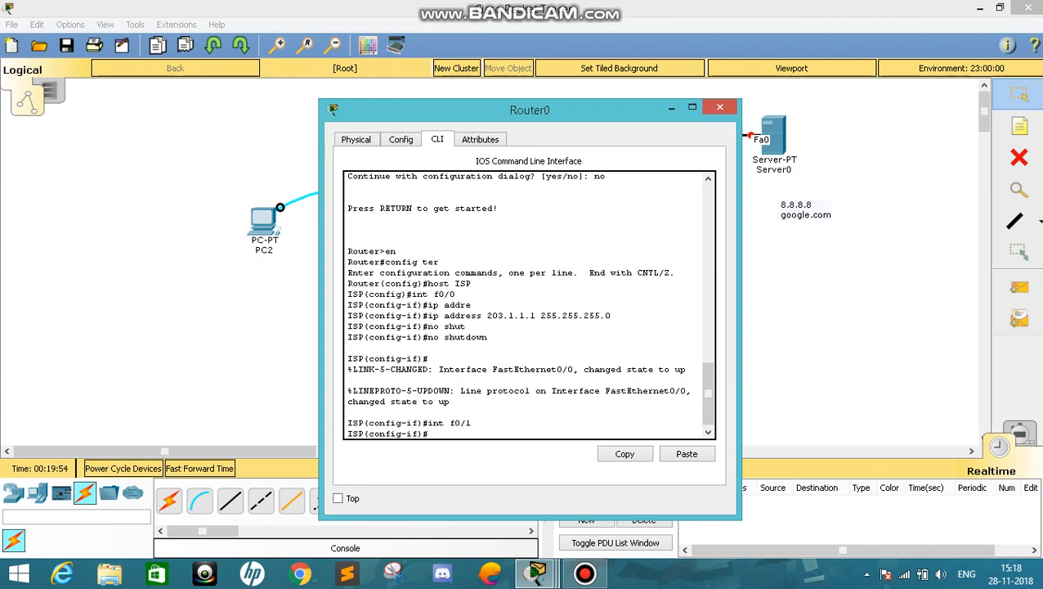
pyautogui.write('ip add')
pyautogui.press('Tab')
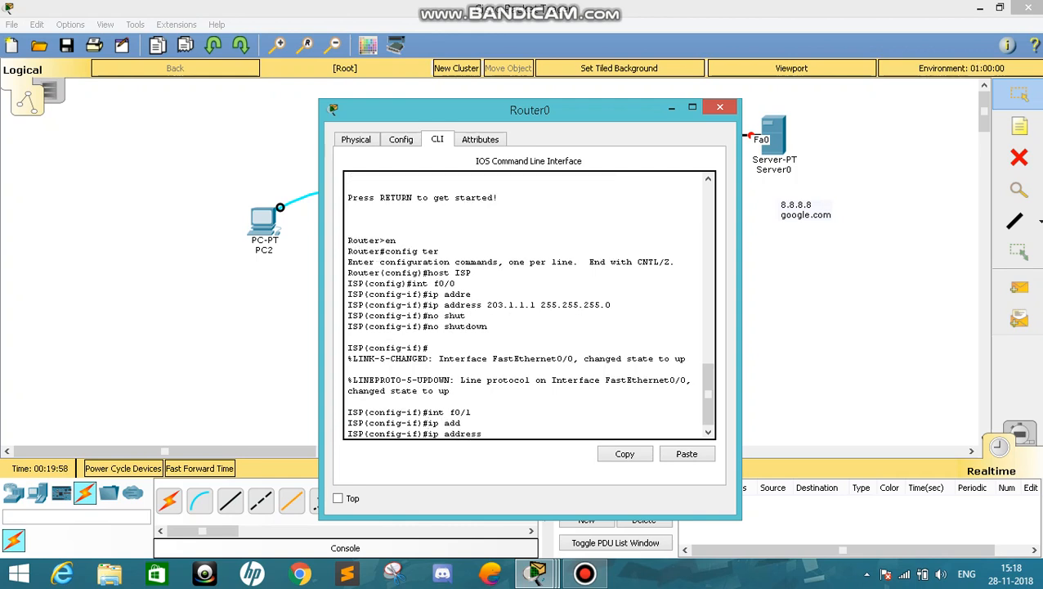
pyautogui.write('8.8.8.1')
pyautogui.moveTo(490, 110); pyautogui.dragTo(260, 100)
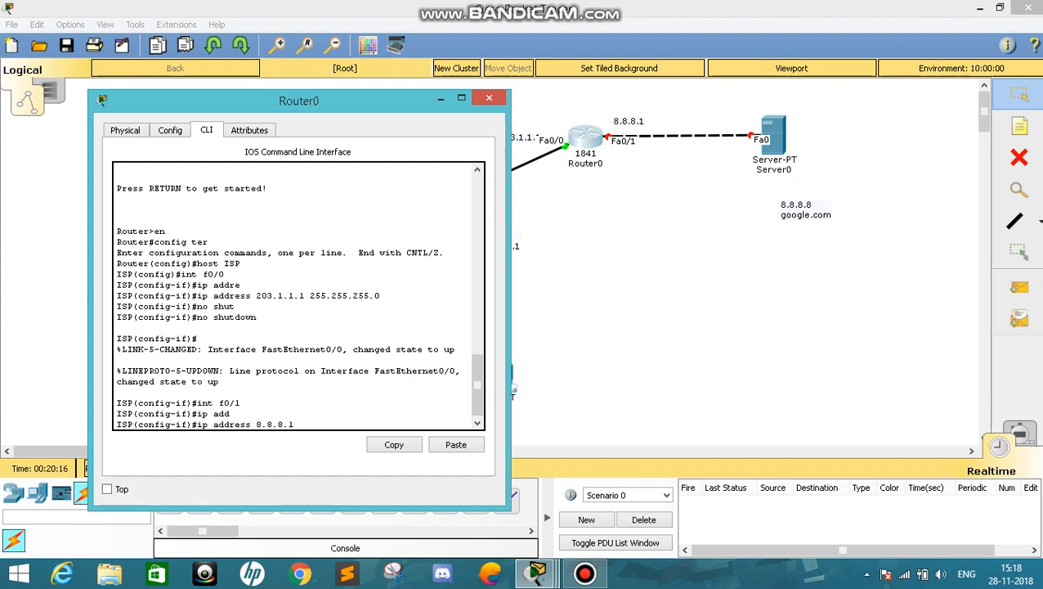
pyautogui.write('255.5')
pyautogui.press('BackSpace')
pyautogui.write('255.255.0')
pyautogui.press('Return')
# Enable the router's interface f0/1 with no shutdown and close the Router0 window.
pyautogui.write('no')
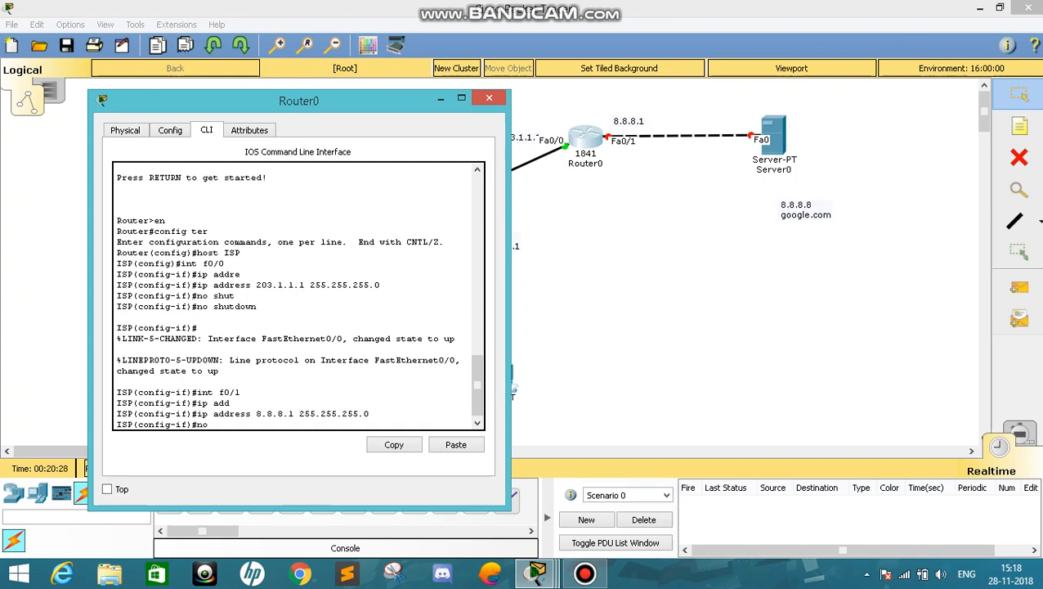
pyautogui.write(' shut')
pyautogui.press('Tab')
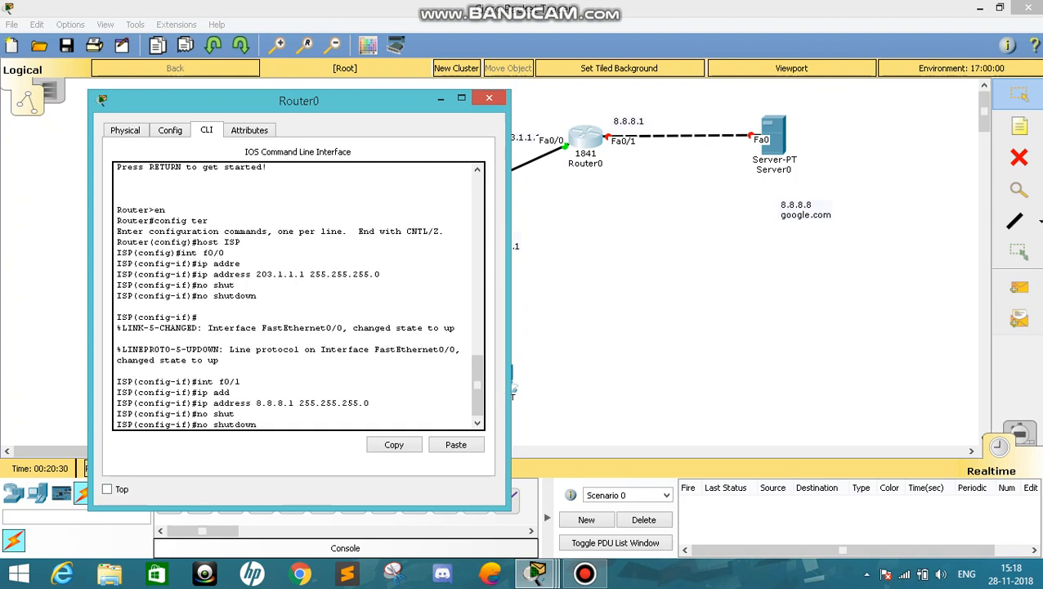
pyautogui.press('Return')
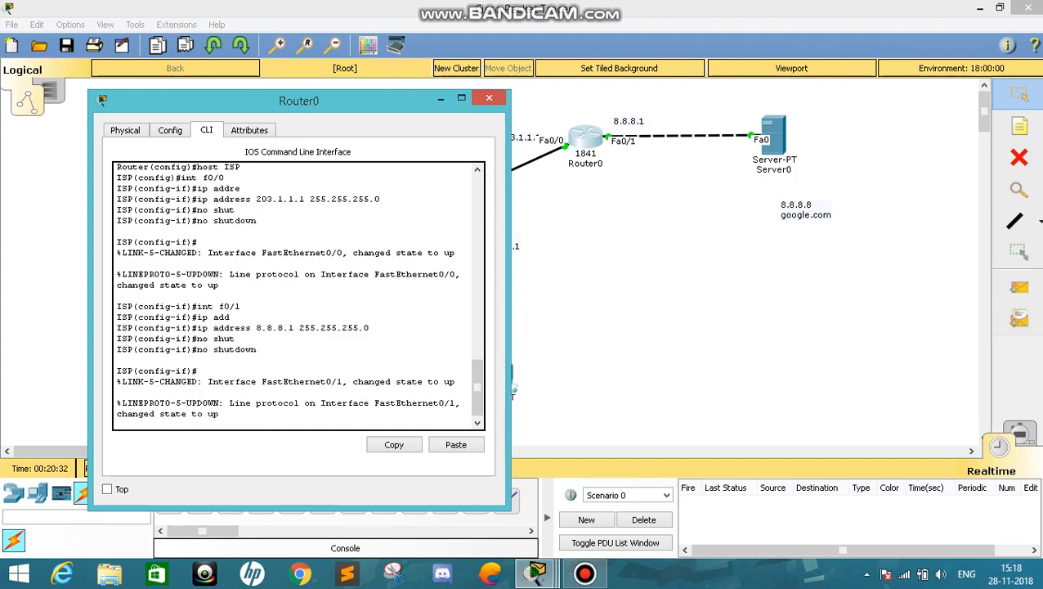
pyautogui.press('Return')
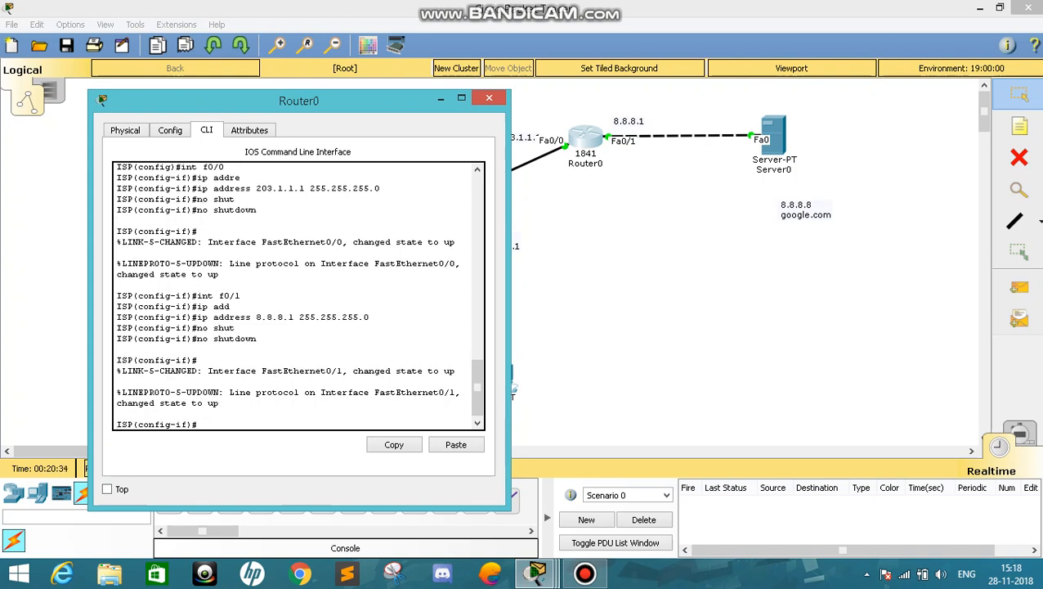
pyautogui.hotkey('alt', 'F4')
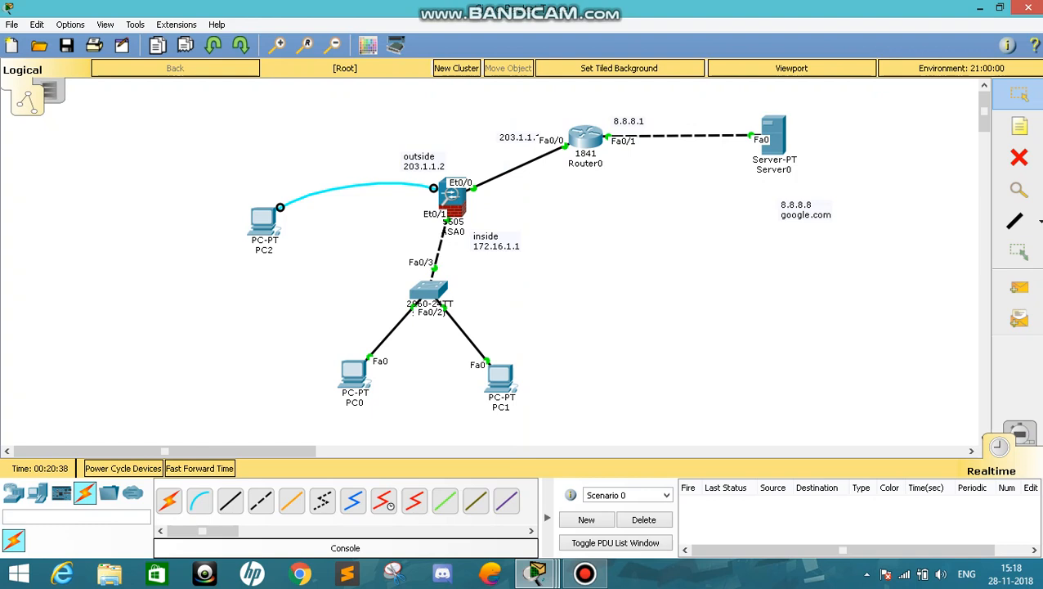
# Open the command prompt on Server0 and ping the router's server-side address 8.8.8.1.
pyautogui.click(774, 135)
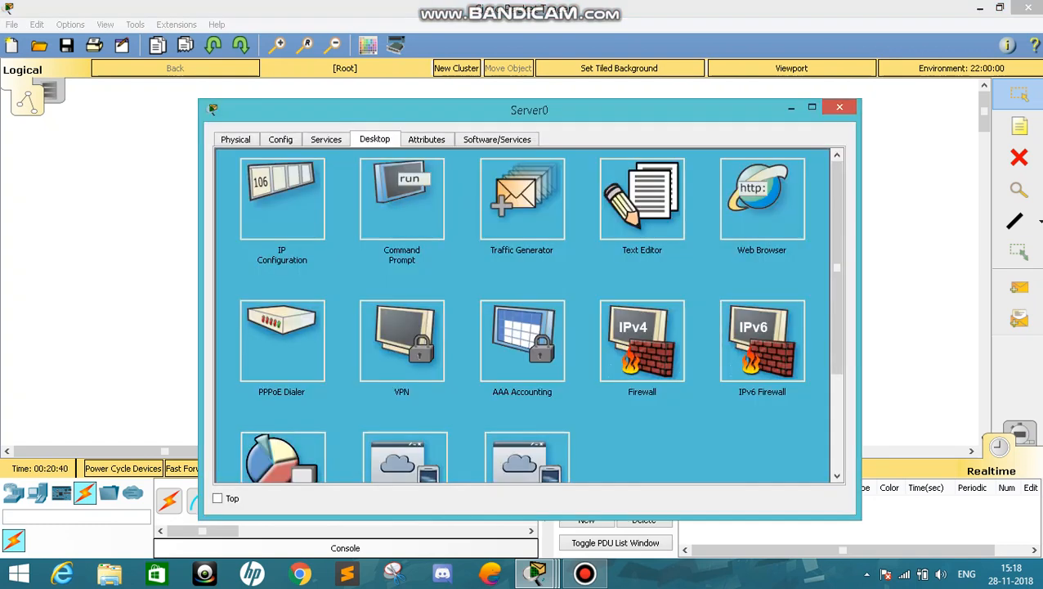
pyautogui.click(402, 200)
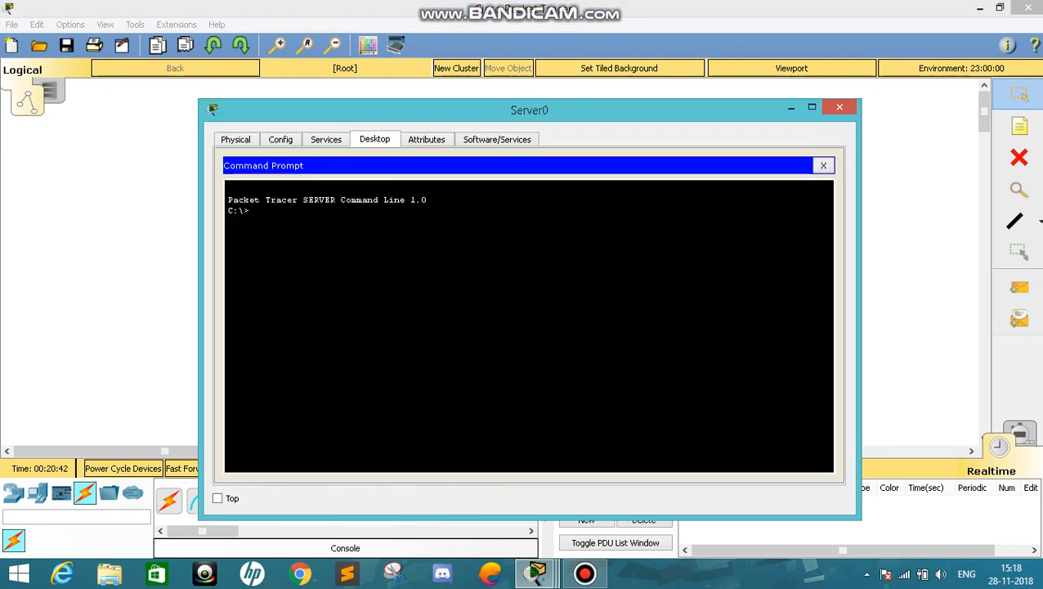
pyautogui.moveTo(491, 110); pyautogui.dragTo(546, 210)
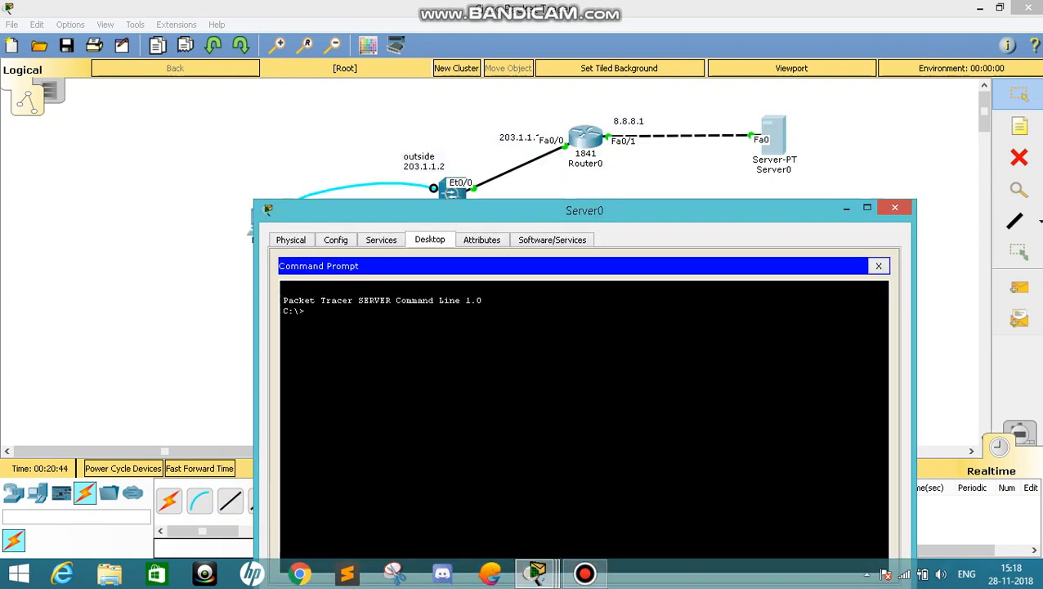
pyautogui.write('ping 8.8.8.1')
pyautogui.press('Return')
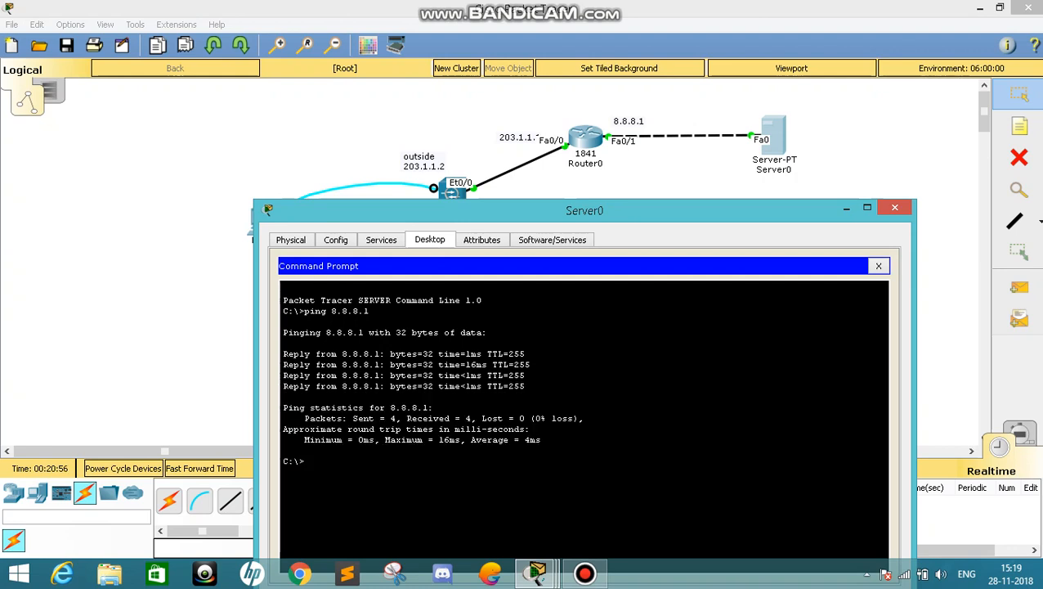
pyautogui.write('ping 203.1..1')
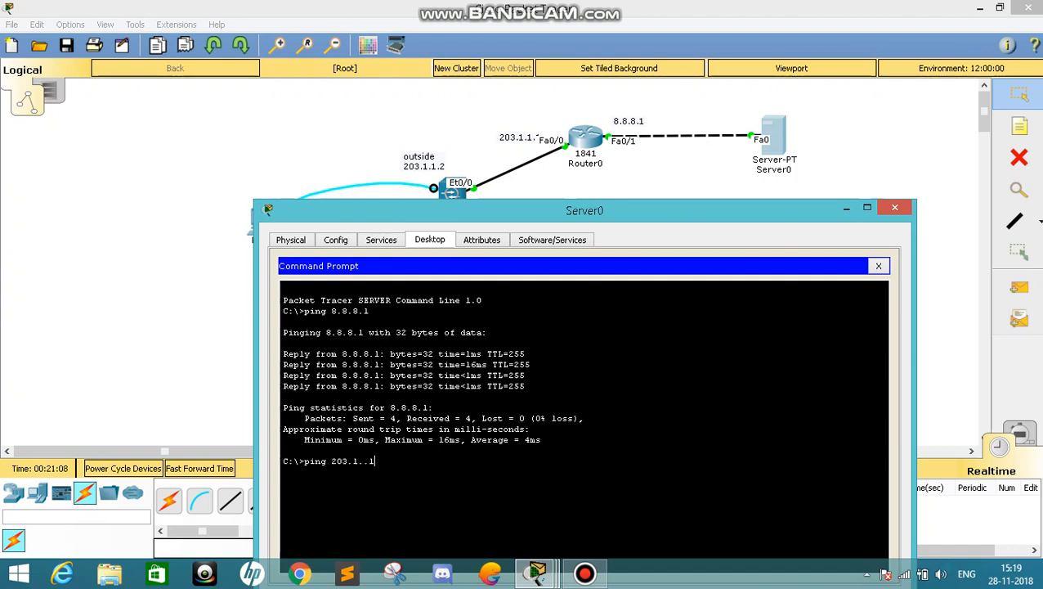
pyautogui.write('.1.14')
pyautogui.press('Return')
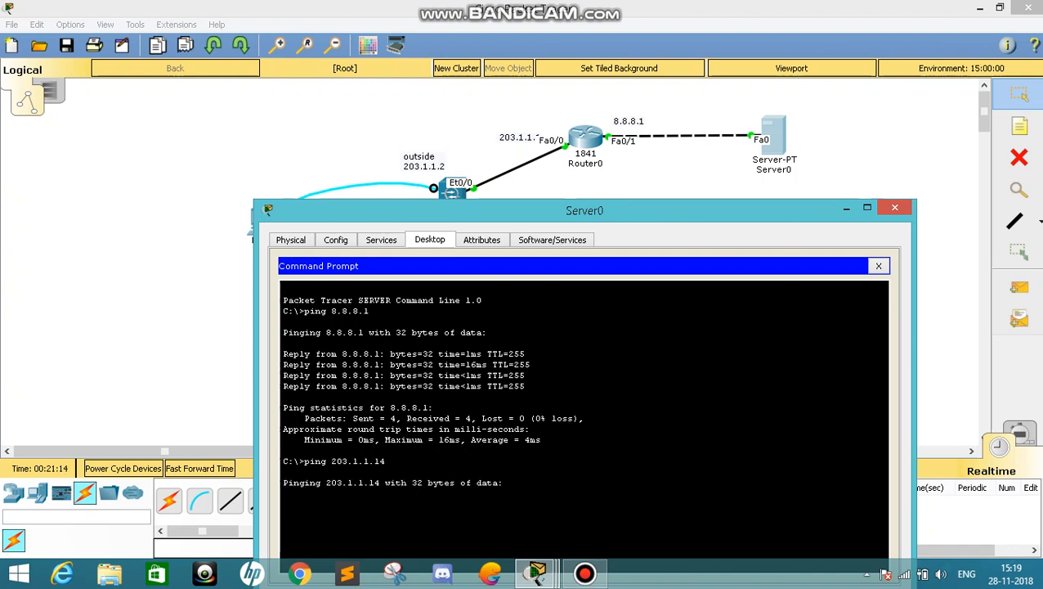
pyautogui.hotkey('ctrl', 'c')
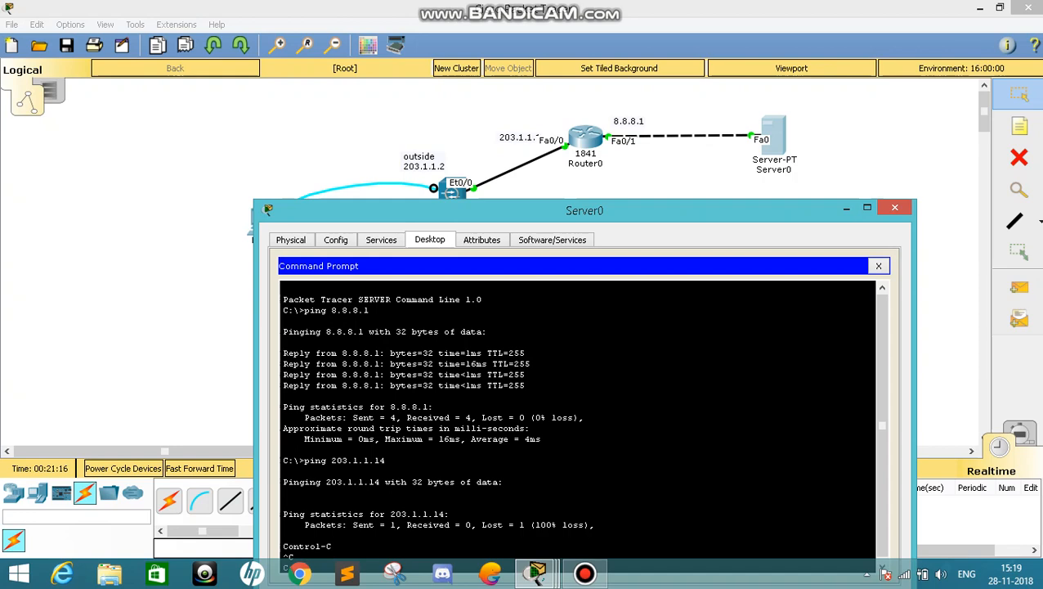
# Ping the router's outside-facing address 203.1.1.1 from Server0's command prompt and put the Server0 window away.
pyautogui.moveTo(584, 210); pyautogui.dragTo(495, 100)
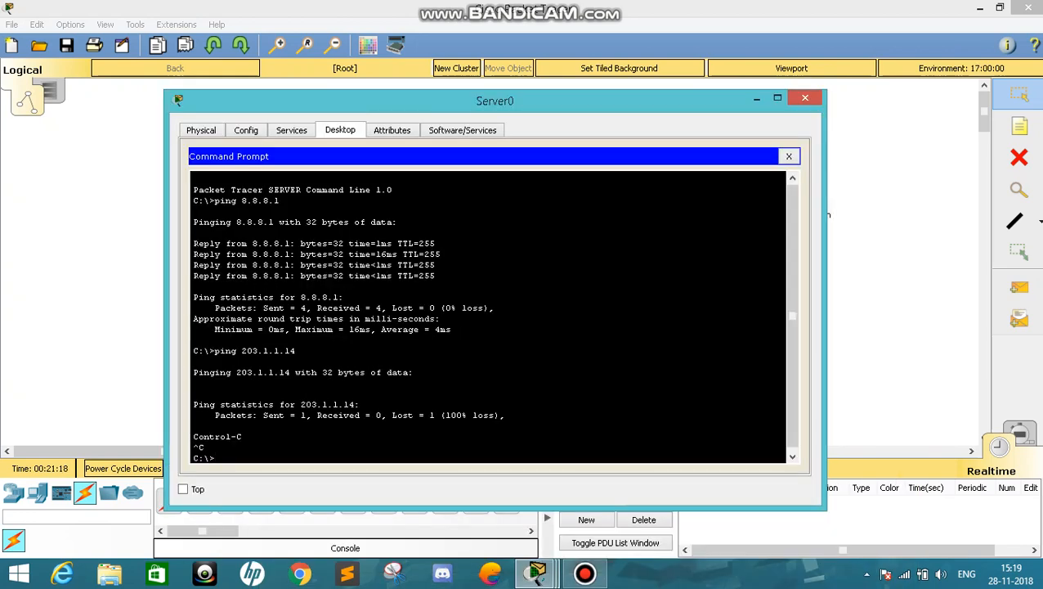
pyautogui.press('Up')
pyautogui.press('BackSpace')
pyautogui.write('1.1.')
pyautogui.press('Return')
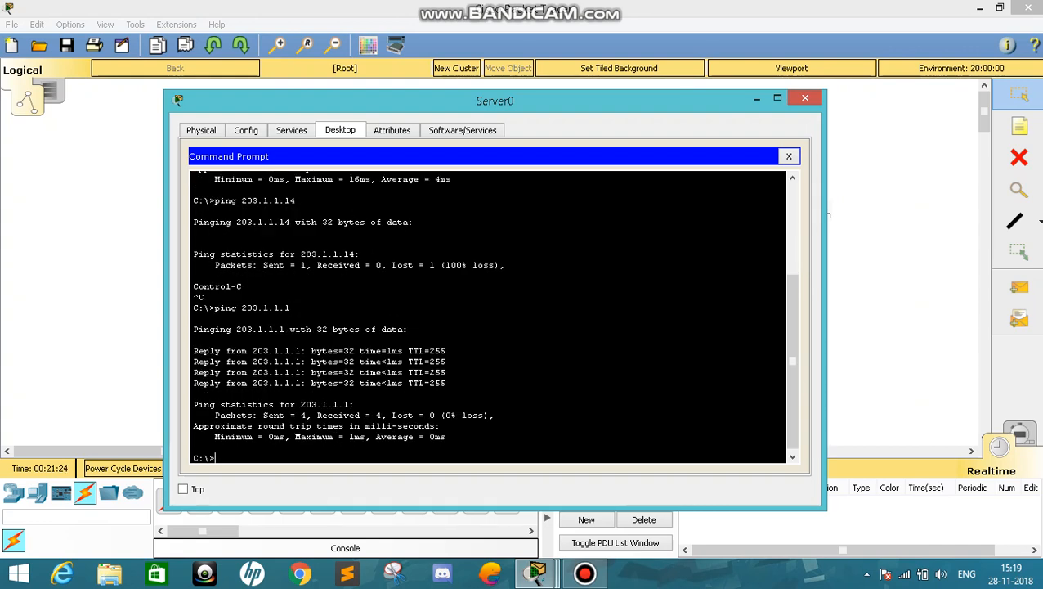
pyautogui.moveTo(495, 101); pyautogui.dragTo(512, 212)
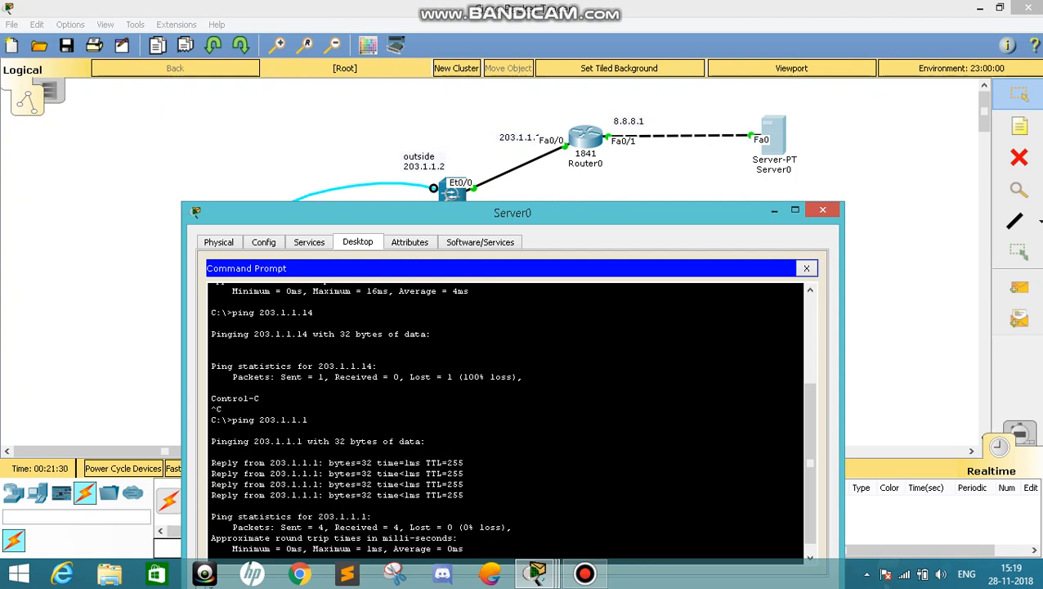
pyautogui.moveTo(519, 137)
pyautogui.mouseDown()
pyautogui.moveTo(504, 120)
pyautogui.moveTo(515, 123)
pyautogui.mouseUp()
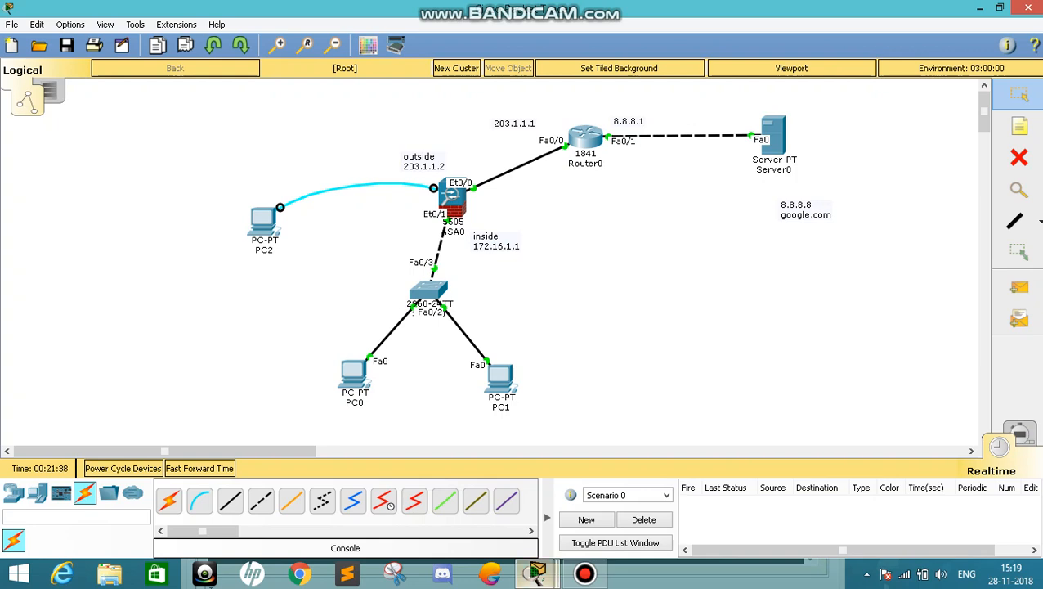
# In PC2's terminal session, exit the ASA's interface configuration mode to global configuration mode.
pyautogui.moveTo(537, 574)
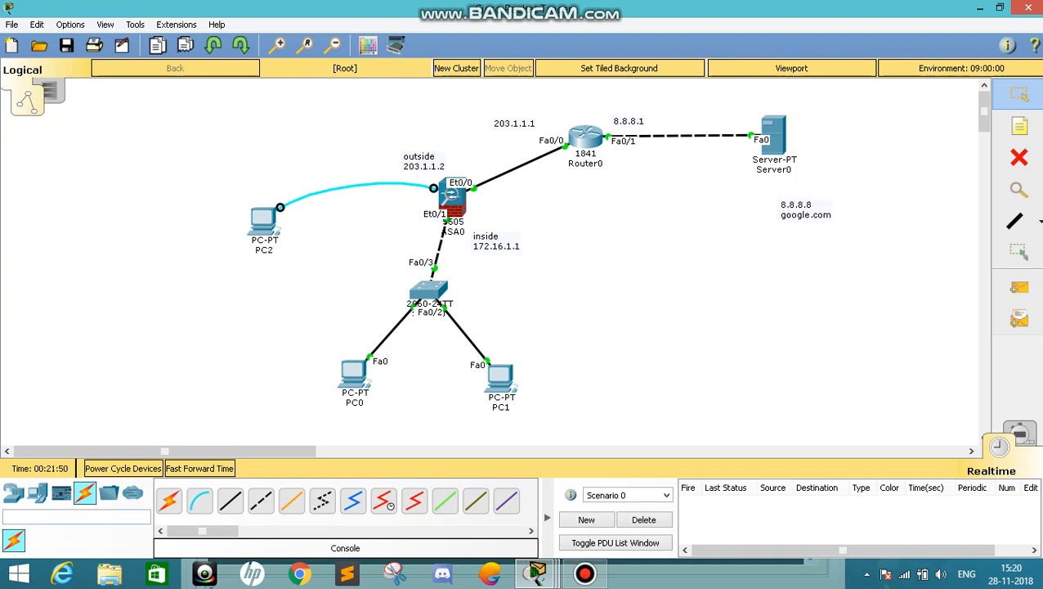
pyautogui.click(258, 215)
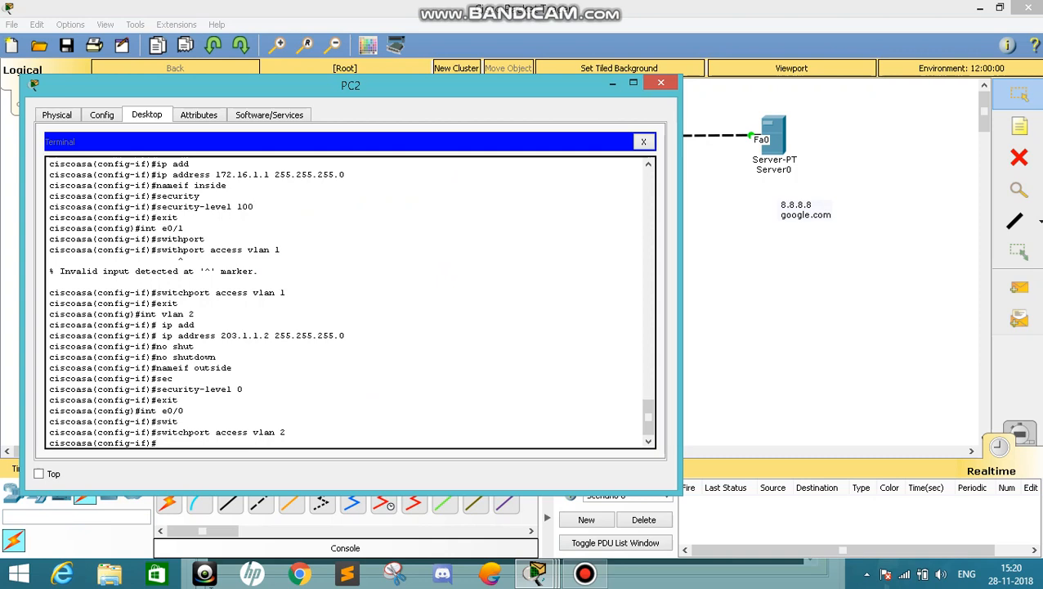
pyautogui.write('exit')
pyautogui.press('Return')
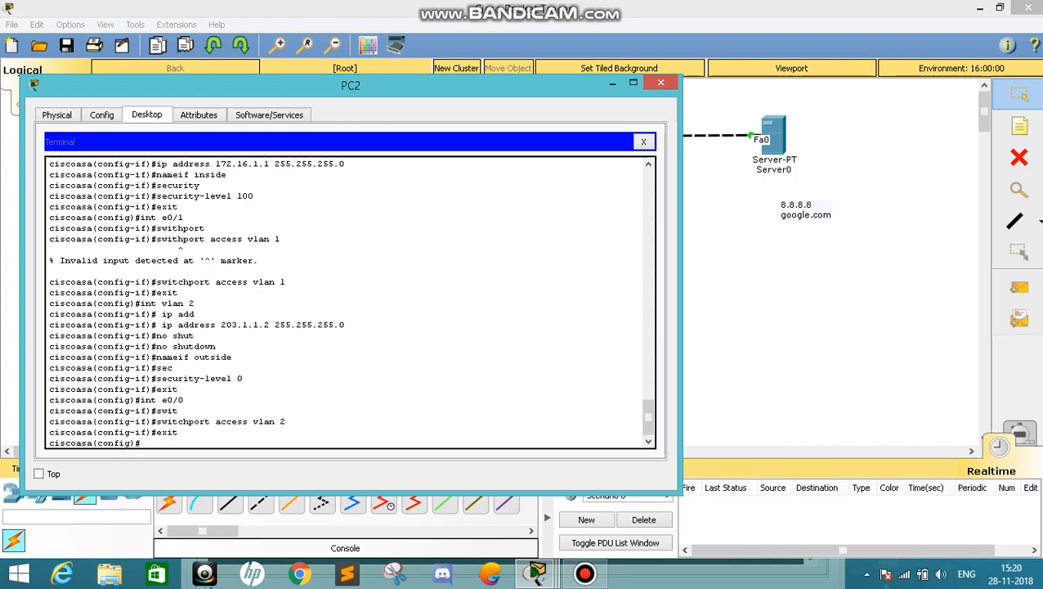
# Set PC0's IP configuration to DHCP and close its window.
pyautogui.hotkey('alt', 'Tab')
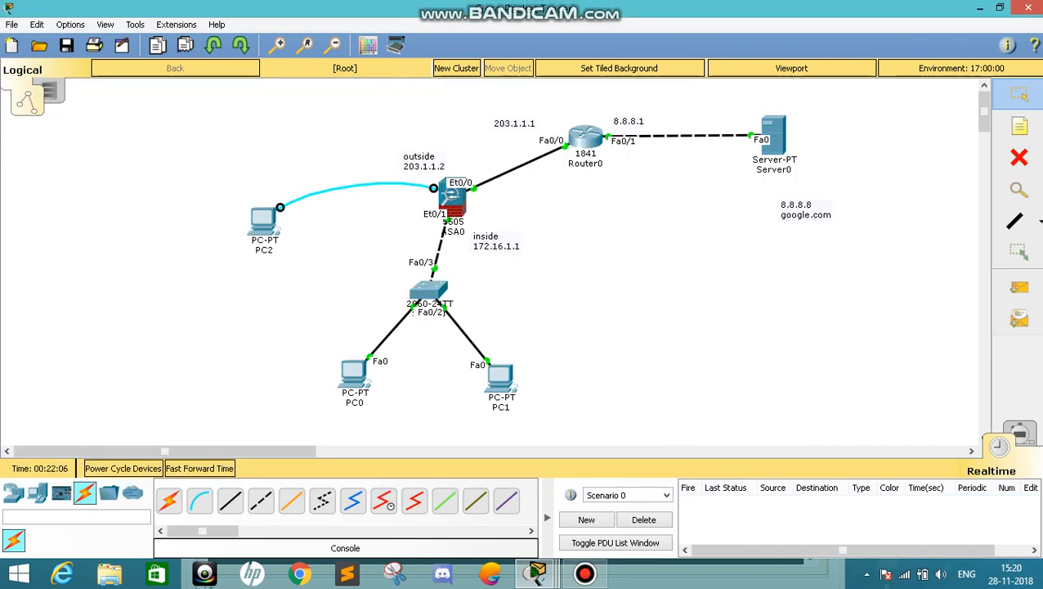
pyautogui.click(353, 373)
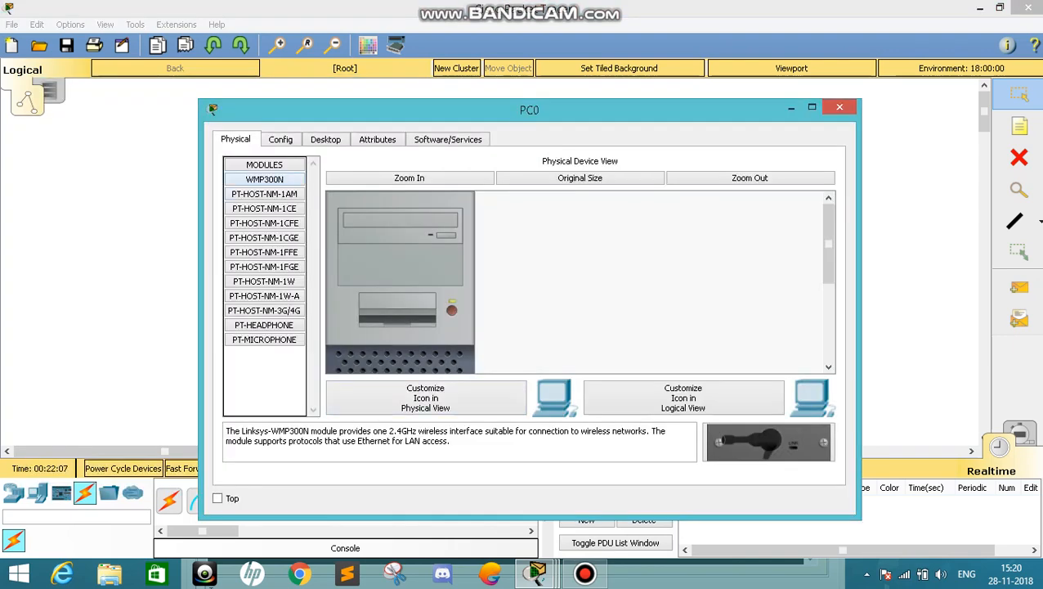
pyautogui.click(281, 139)
pyautogui.click(325, 139)
pyautogui.click(282, 200)
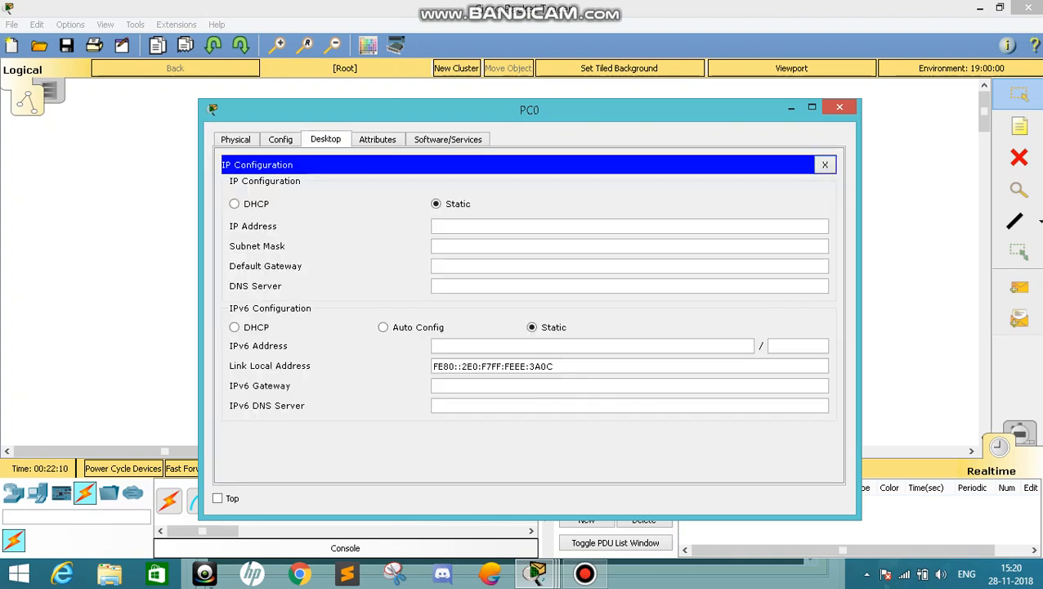
pyautogui.click(234, 204)
pyautogui.click(840, 107)
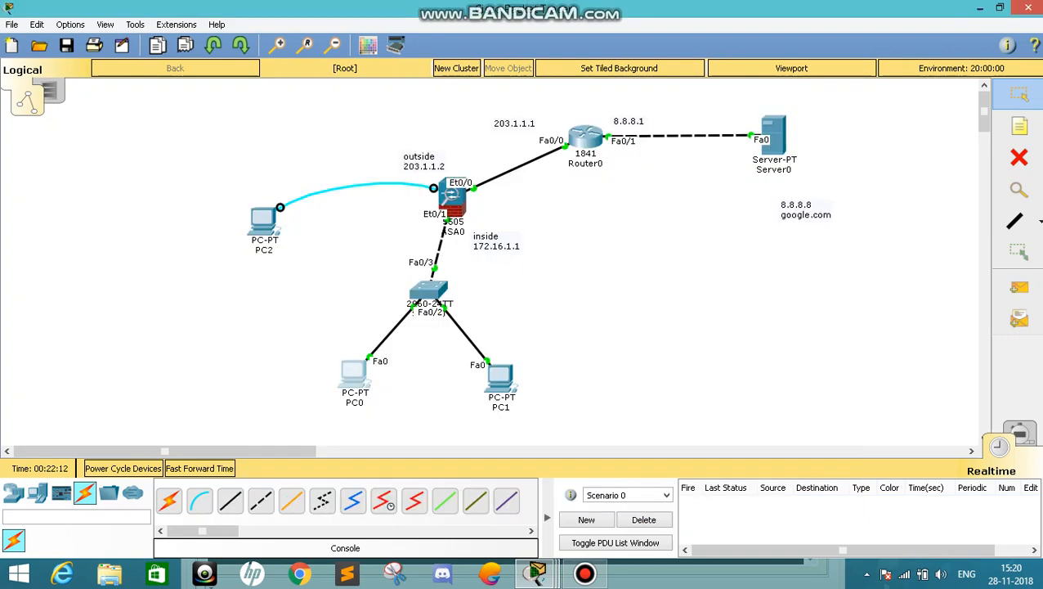
# Set PC1's IP configuration to DHCP and close its window.
pyautogui.click(501, 378)
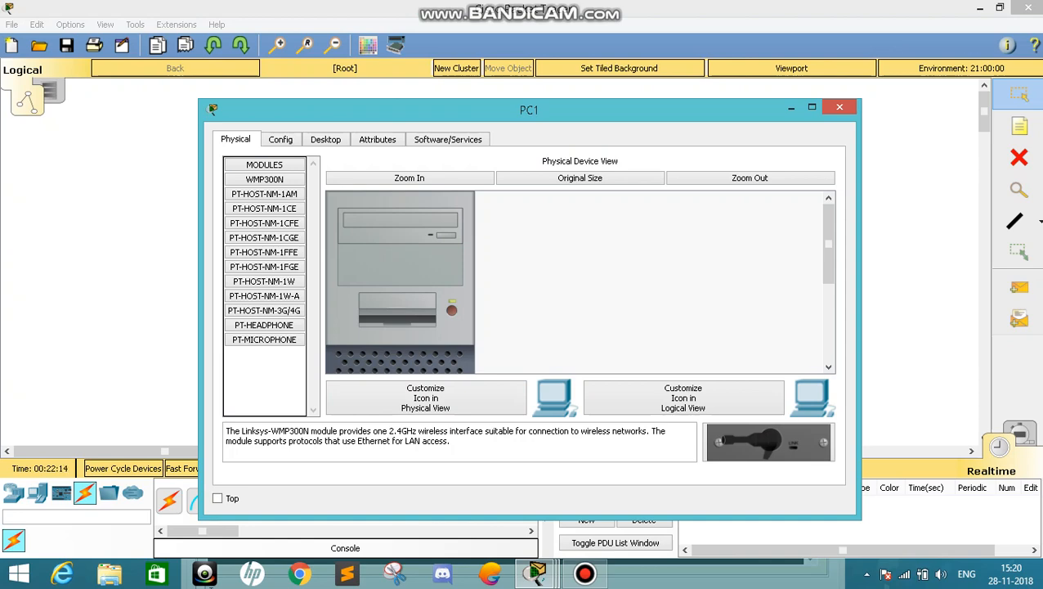
pyautogui.click(325, 139)
pyautogui.click(282, 200)
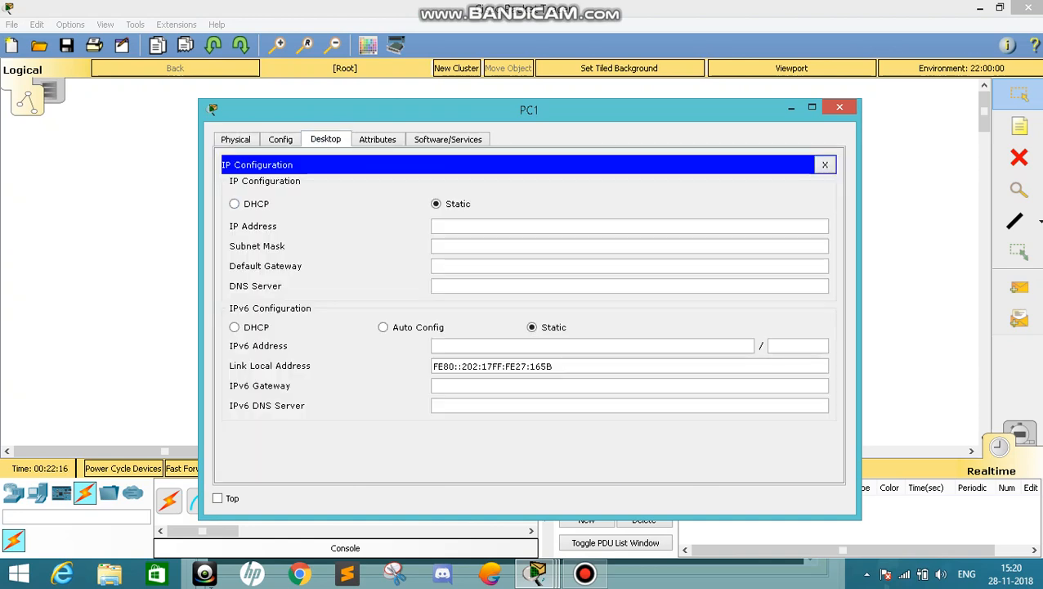
pyautogui.click(235, 203)
pyautogui.click(840, 107)
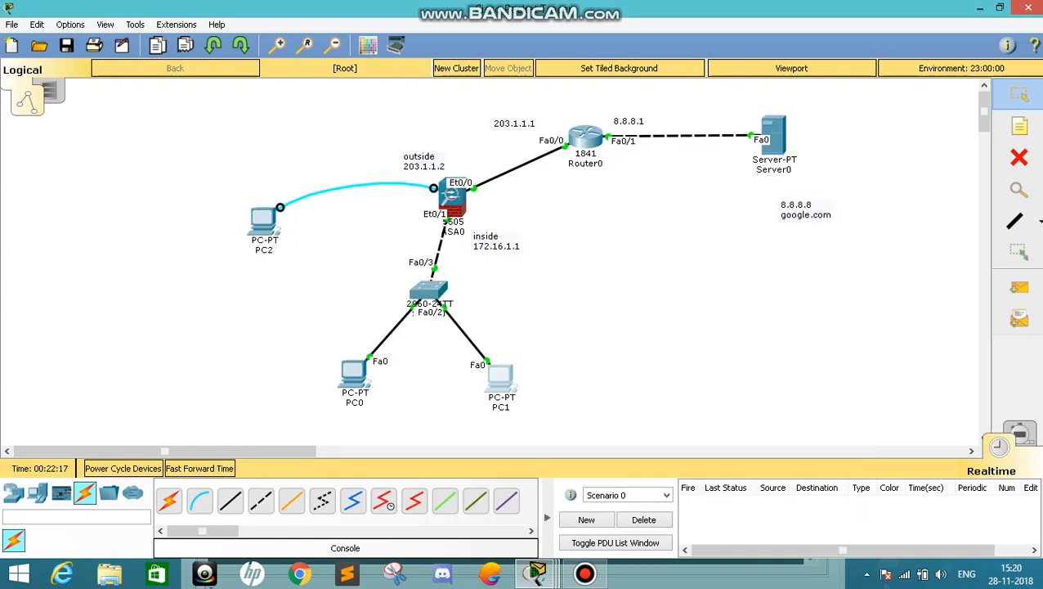
# In the ASA terminal on PC2, define the DHCP address pool 172.16.1.5-172.16.1.6 for the inside interface.
pyautogui.click(263, 220)
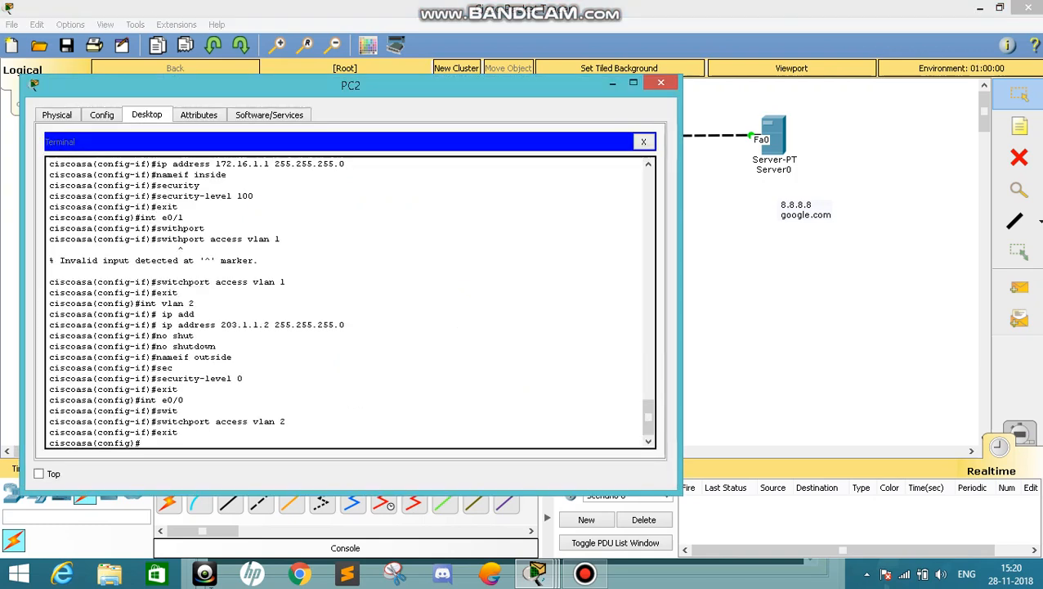
pyautogui.write('dcpd')
pyautogui.press('BackSpace')
pyautogui.press('BackSpace')
pyautogui.press('BackSpace')
pyautogui.write('hcp')
pyautogui.press('Return')
pyautogui.write('dhcpd ad')
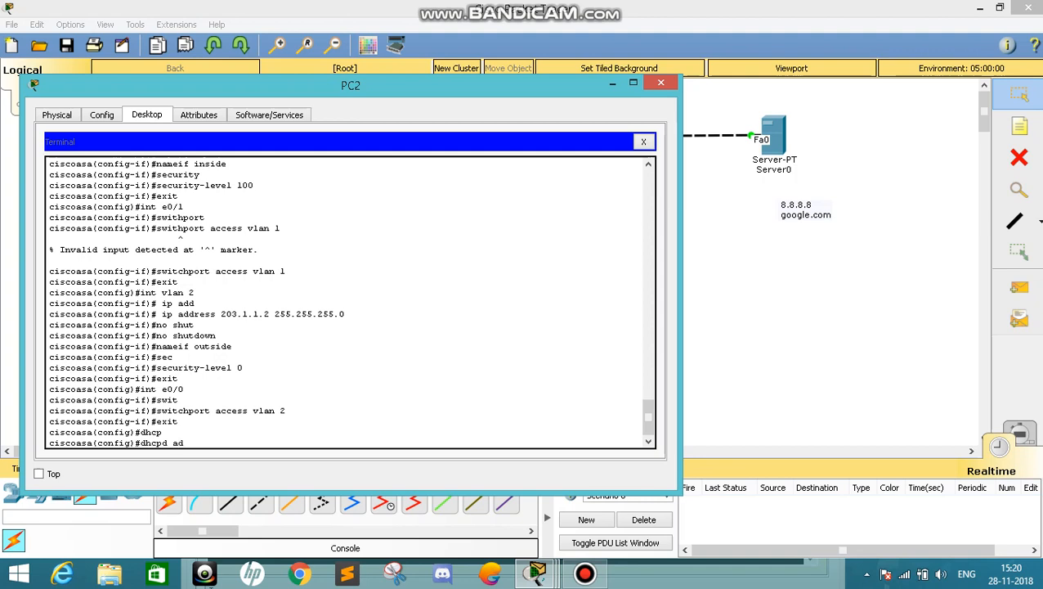
pyautogui.write('dre')
pyautogui.press('Tab')
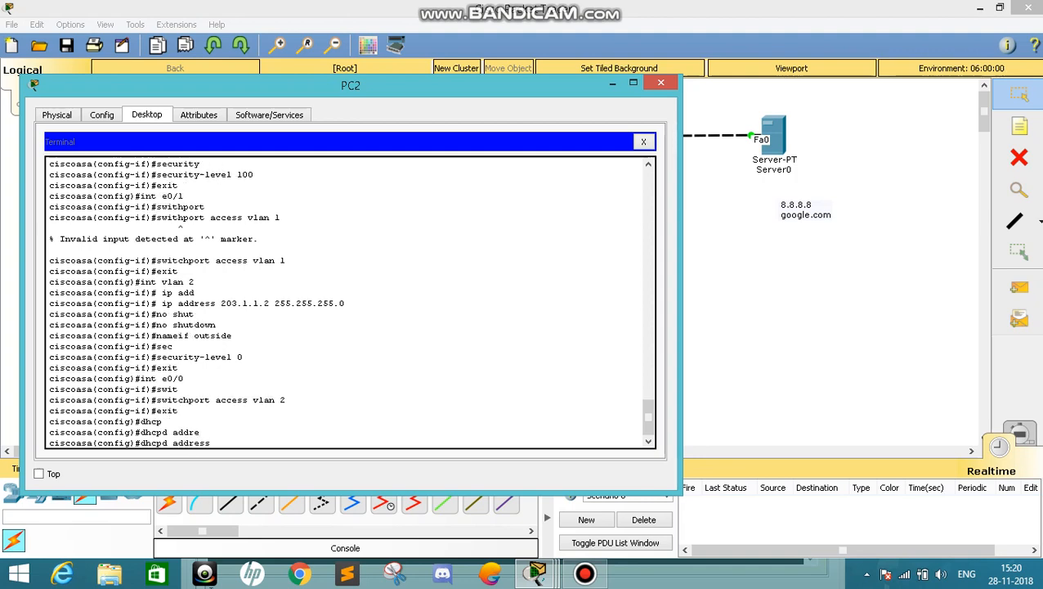
pyautogui.write('172.16.1.5-172.16.1.6')
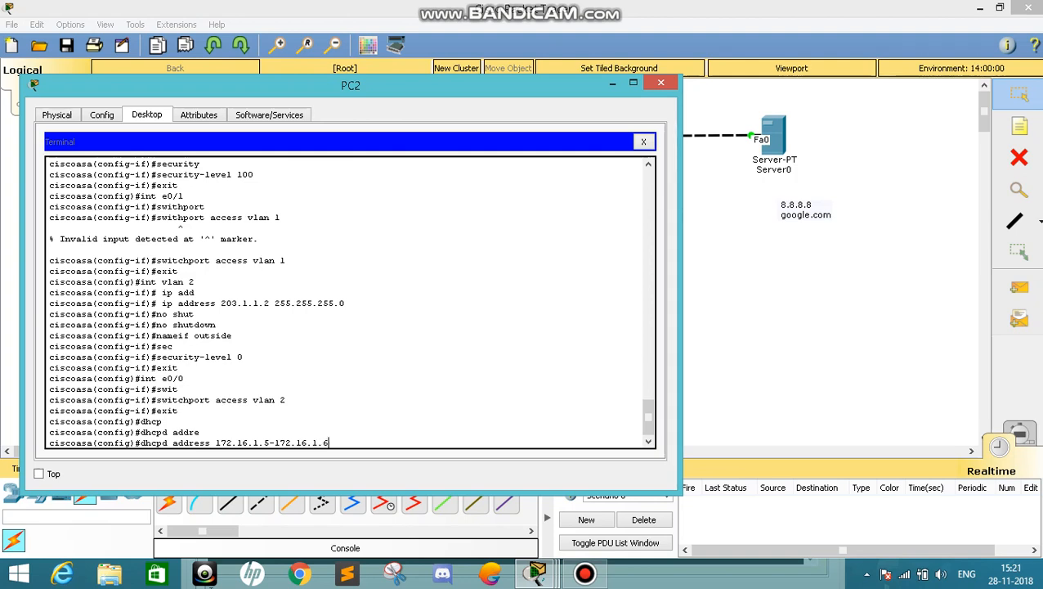
pyautogui.write(' insid')
pyautogui.press('BackSpace')
pyautogui.press('BackSpace')
pyautogui.write('ide')
pyautogui.press('Return')
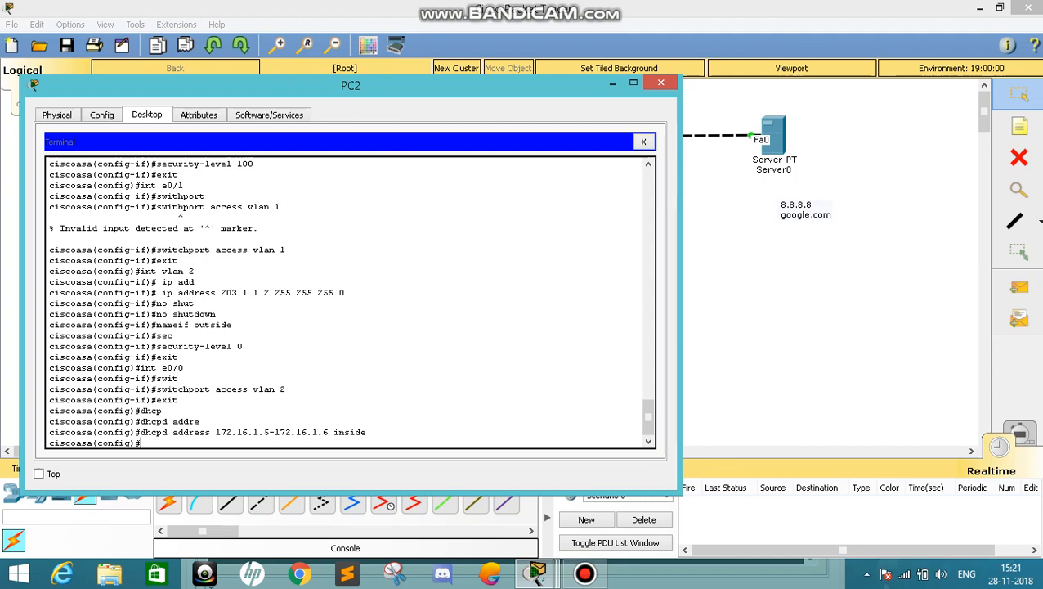
# Set 8.8.8.8 as the DHCP DNS server for the ASA's inside interface.
pyautogui.moveTo(263, 432); pyautogui.dragTo(270, 433)
pyautogui.click(324, 432)
pyautogui.write('dhcpd dns 8.8.8.8 int')
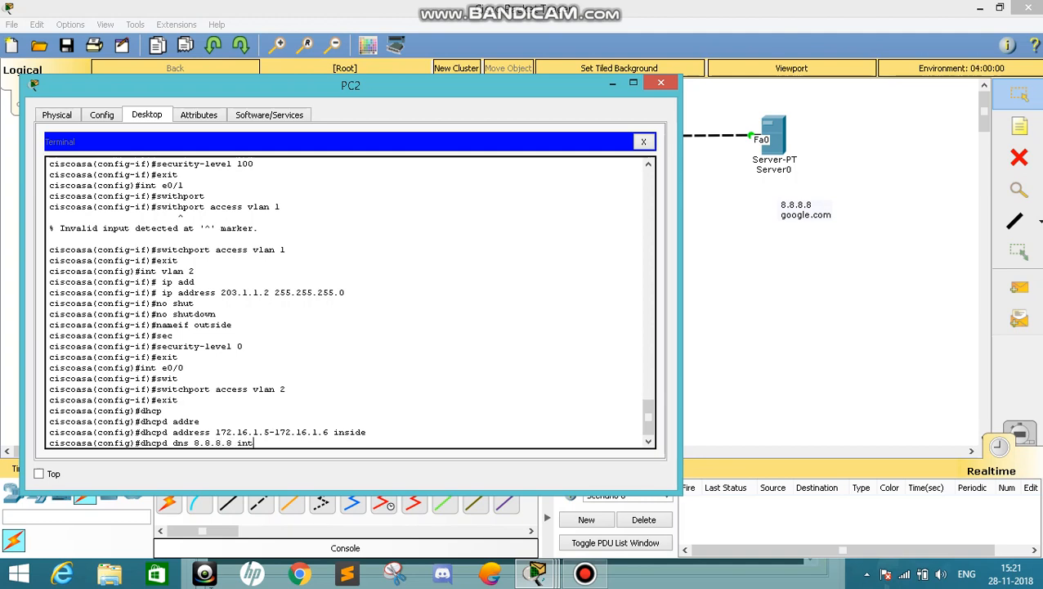
pyautogui.write('erface inside')
pyautogui.press('Return')
# Leave configuration mode and review the ASA's full running configuration, including the VLAN interfaces and DHCP settings.
pyautogui.write('end')
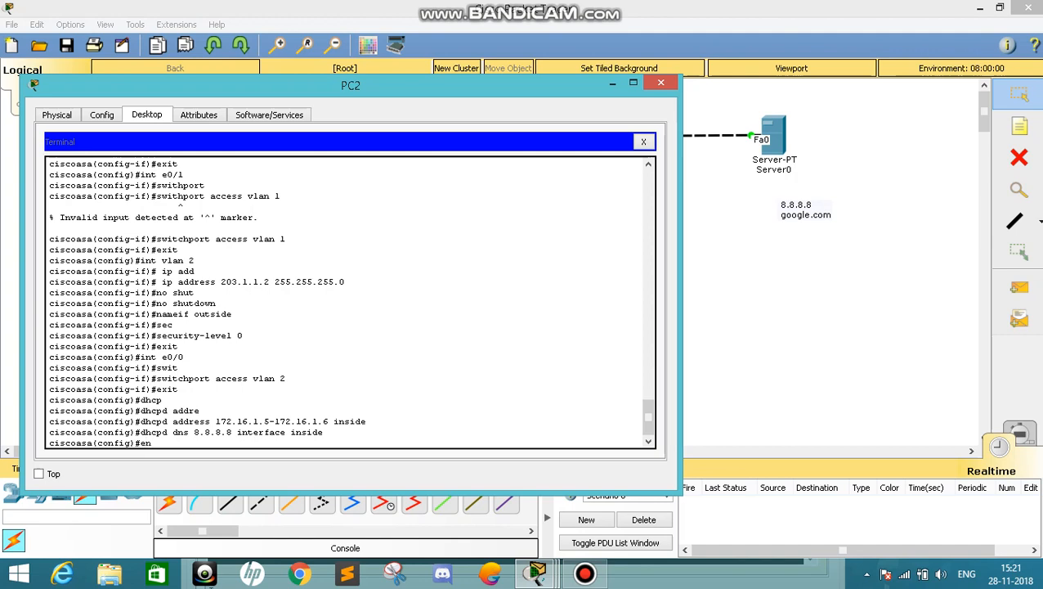
pyautogui.press('Return')
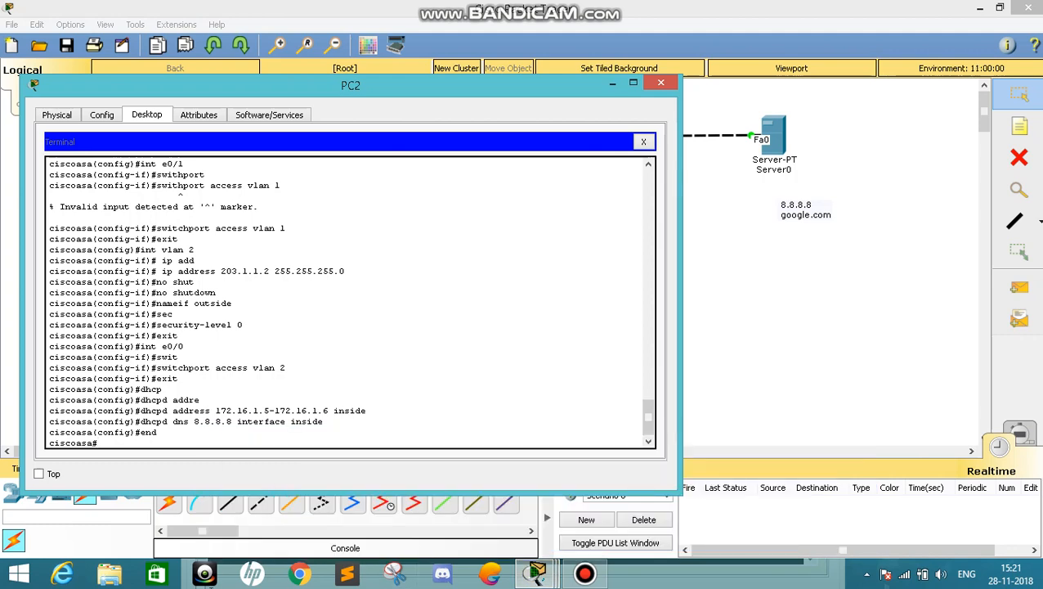
pyautogui.write('show running')
pyautogui.press('Tab')
pyautogui.press('Return')
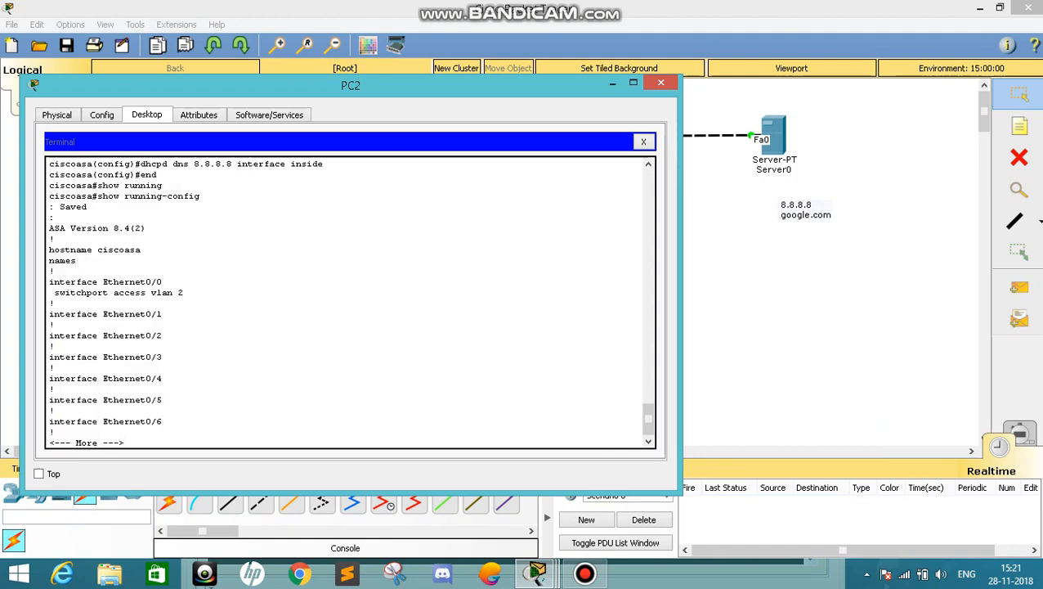
pyautogui.press('Return')
pyautogui.press('Return')
pyautogui.press('Return')
pyautogui.press('Return')
pyautogui.press('Return')
pyautogui.press('Return')
pyautogui.press('Return')
pyautogui.press('Return')
pyautogui.press('Return')
pyautogui.press('Return')
pyautogui.press('Return')
pyautogui.press('Return')
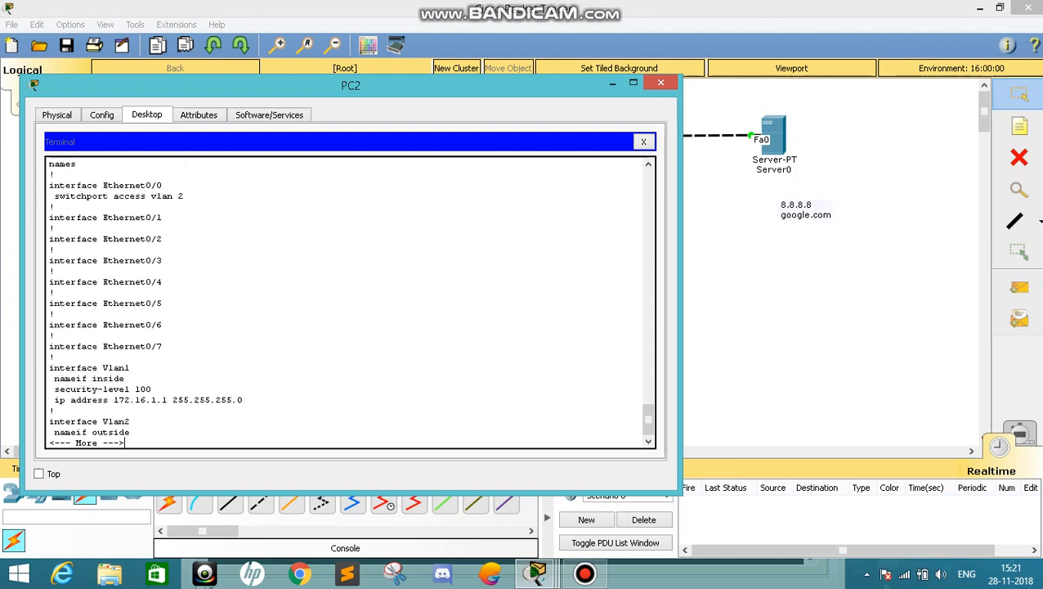
pyautogui.press('Return')
pyautogui.press('Return')
pyautogui.press('Return')
pyautogui.press('Return')
pyautogui.press('Return')
pyautogui.press('Return')
pyautogui.press('Return')
pyautogui.press('Return')
pyautogui.press('Return')
pyautogui.press('Return')
pyautogui.press('Return')
pyautogui.press('Return')
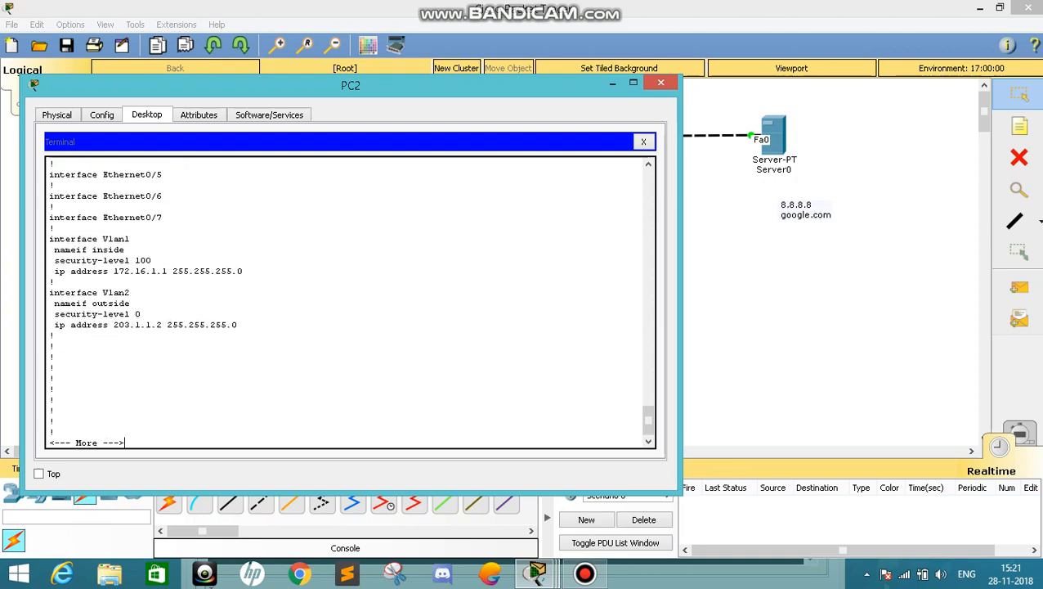
pyautogui.press('Return')
pyautogui.press('Return')
pyautogui.press('Return')
pyautogui.press('Return')
pyautogui.press('Return')
pyautogui.press('Return')
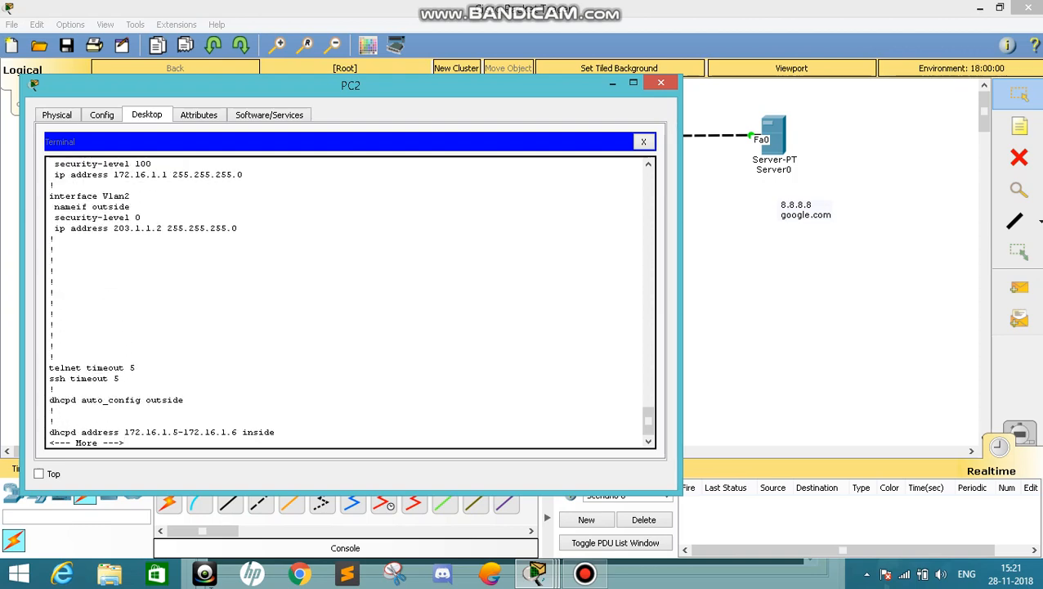
pyautogui.press('Return')
pyautogui.press('Return')
pyautogui.press('Return')
pyautogui.press('Return')
pyautogui.press('Return')
pyautogui.press('Return')
pyautogui.press('Return')
pyautogui.press('Return')
pyautogui.press('Return')
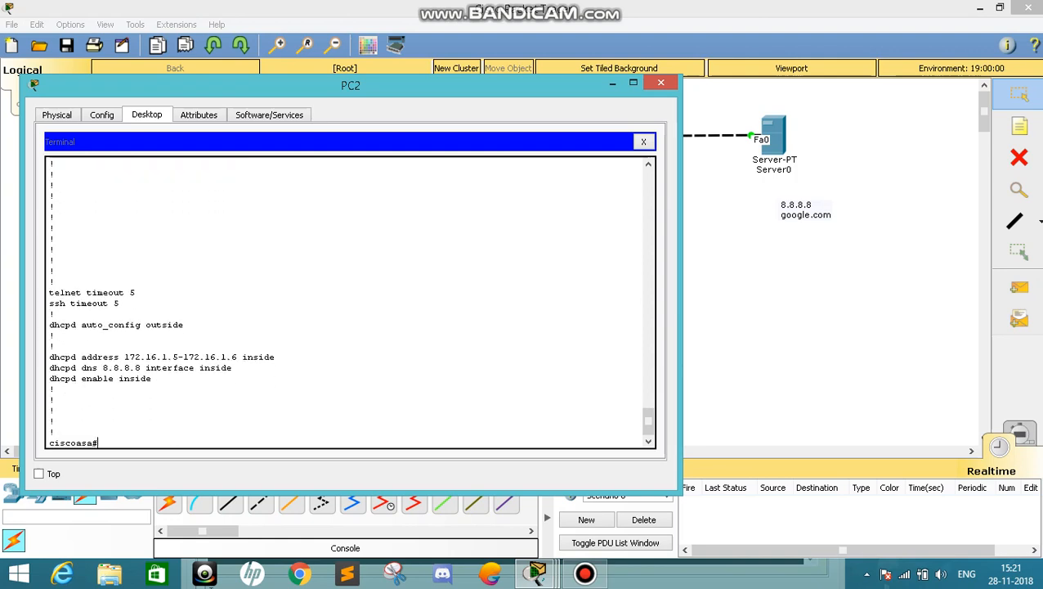
pyautogui.press('Return')
pyautogui.press('Return')
pyautogui.press('Return')
pyautogui.press('Return')
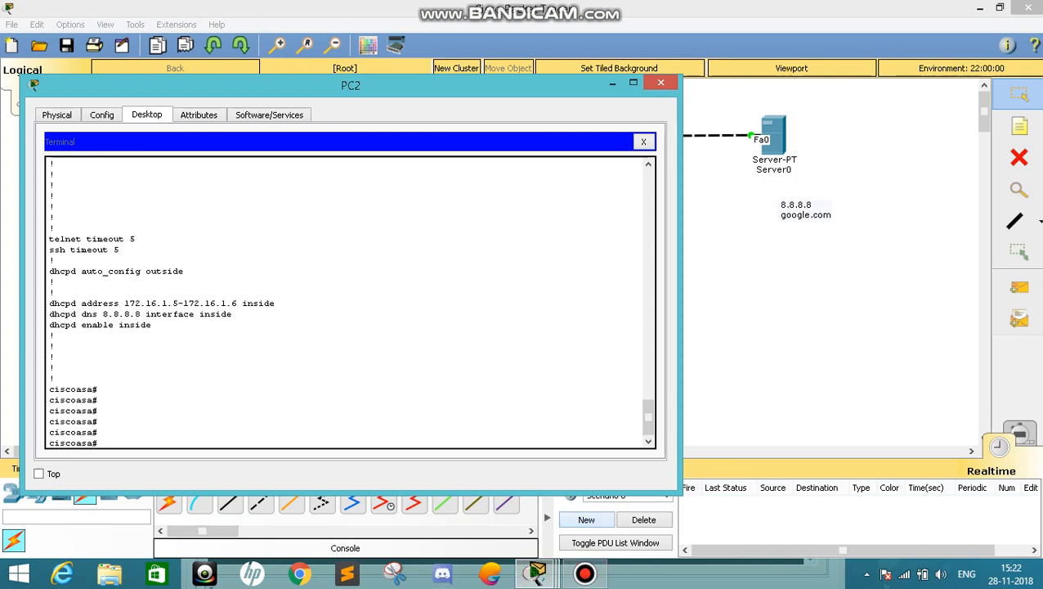
# Check the IP configurations of PC0 and PC1 for their DHCP-assigned addresses.
pyautogui.hotkey('alt', 'Tab')
pyautogui.click(354, 374)
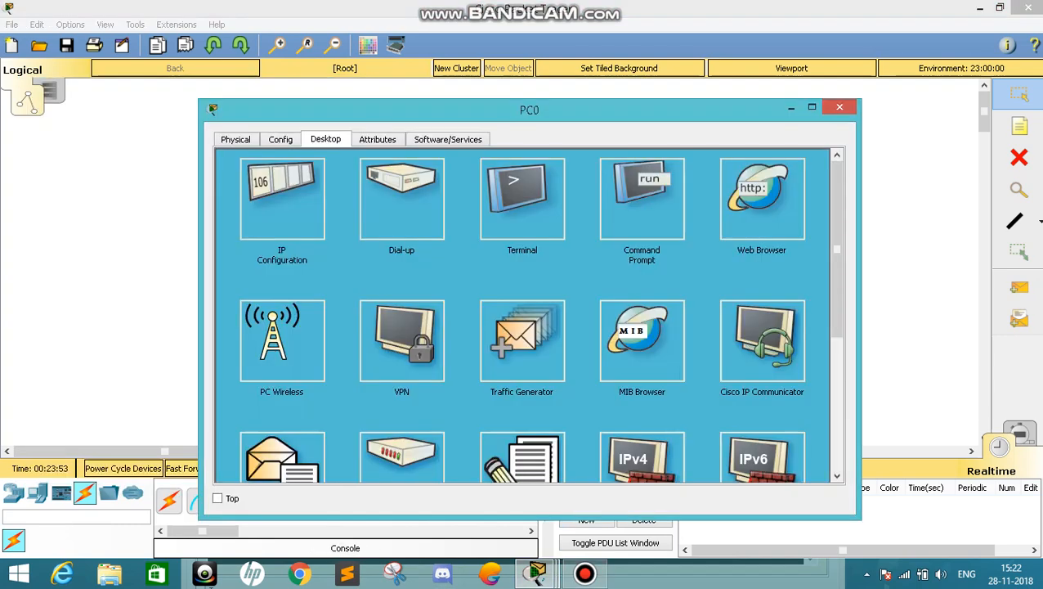
pyautogui.click(282, 201)
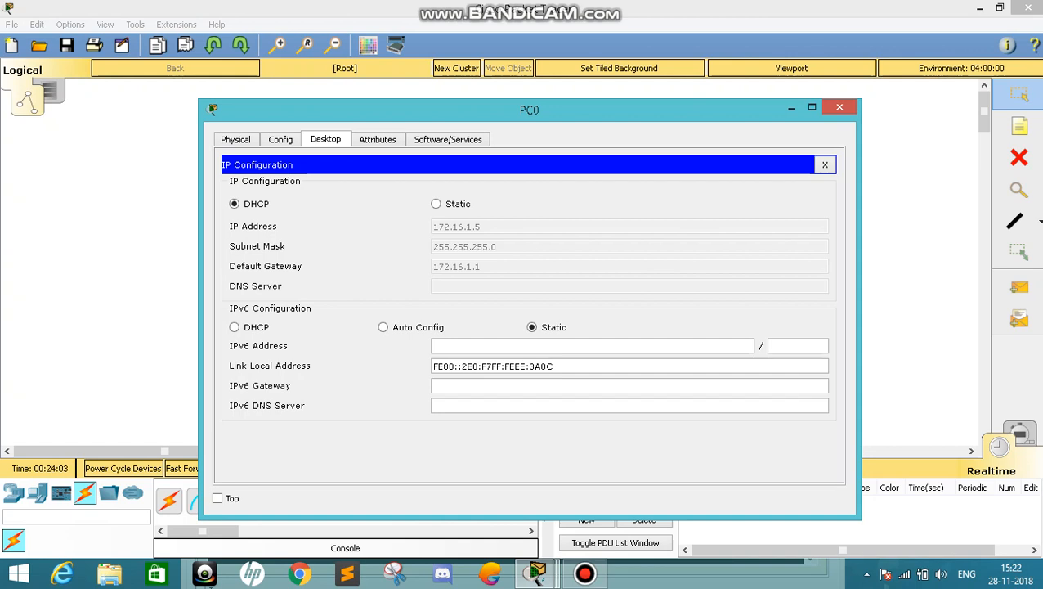
pyautogui.click(840, 106)
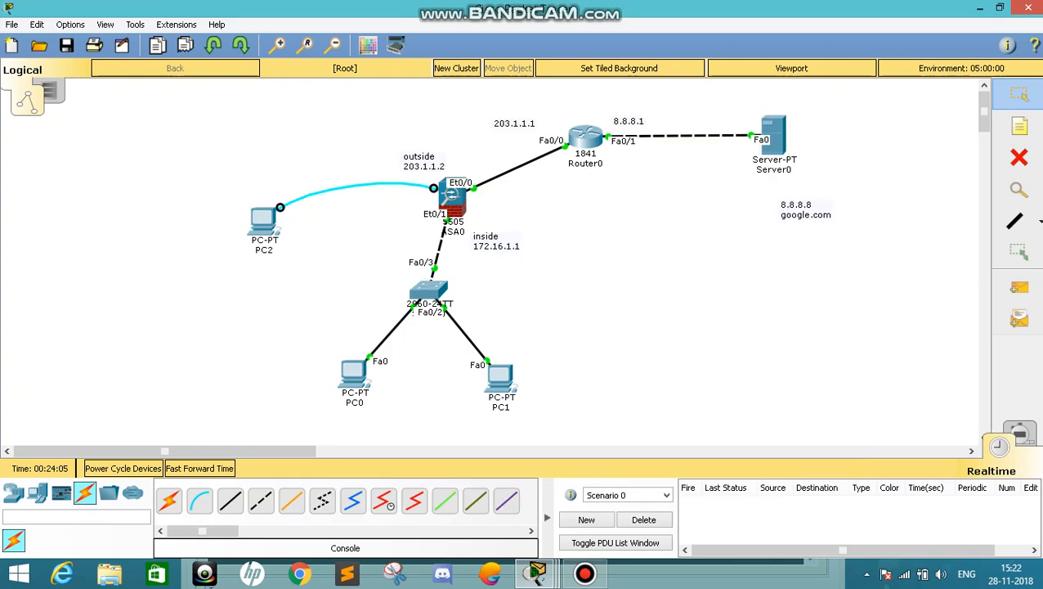
pyautogui.doubleClick(488, 372)
pyautogui.click(282, 200)
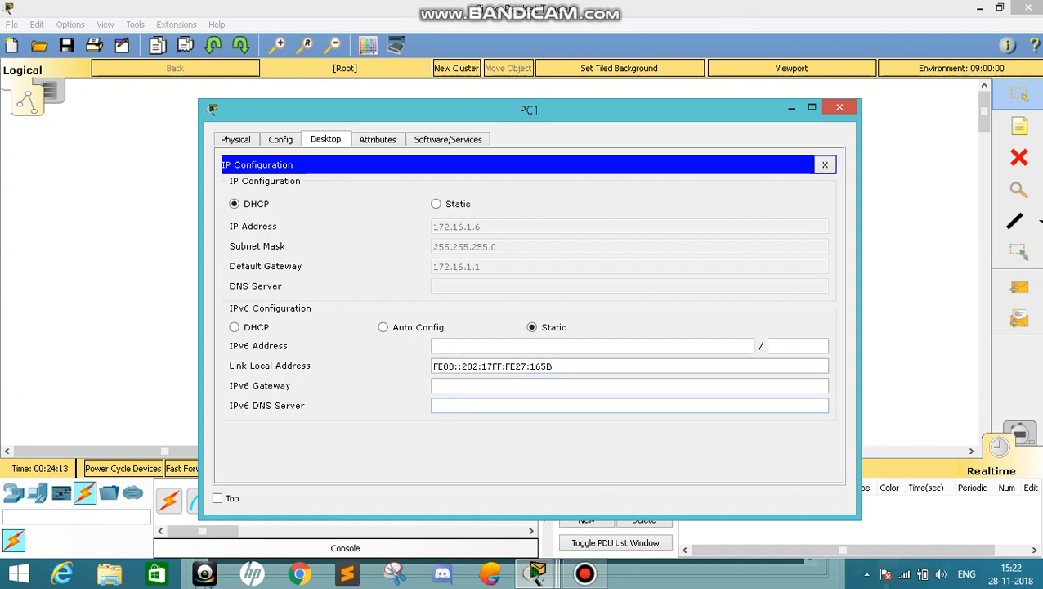
# From PC1's command prompt, ping the ASA's inside interface at 172.16.1.1, and close PC1.
pyautogui.click(280, 139)
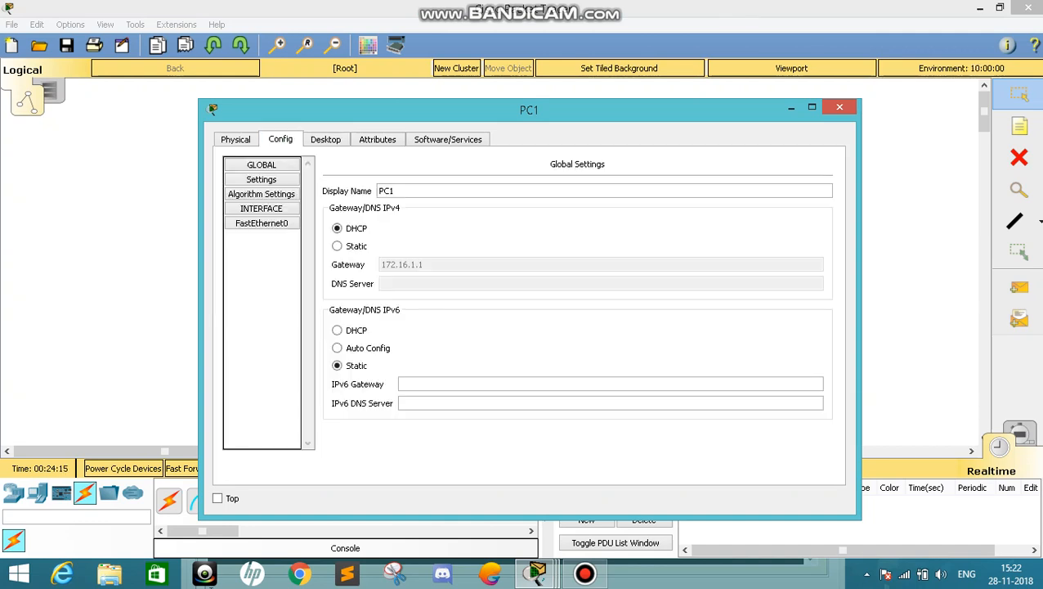
pyautogui.click(325, 139)
pyautogui.click(824, 164)
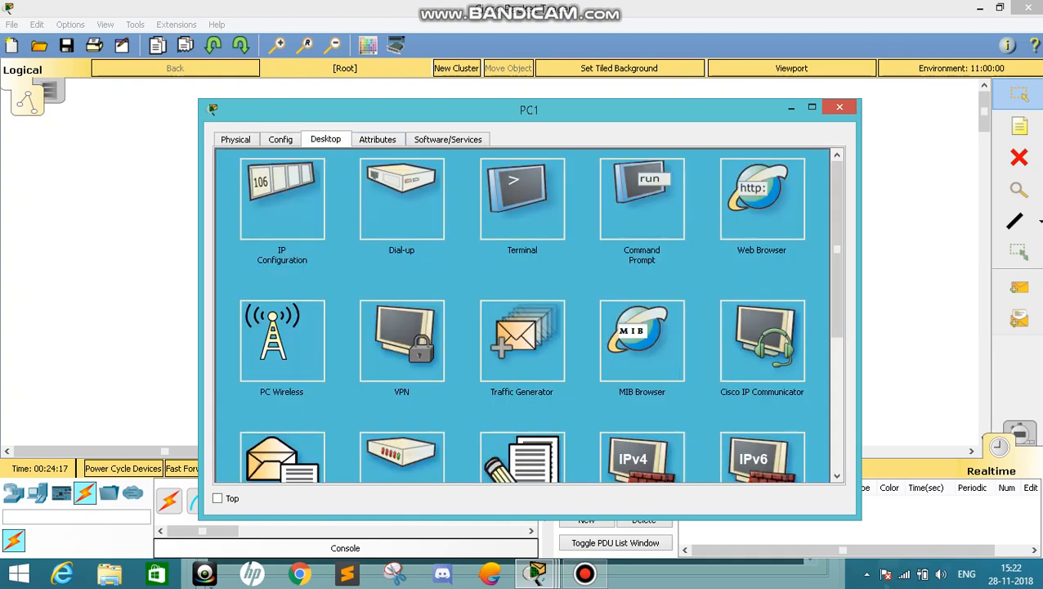
pyautogui.click(642, 199)
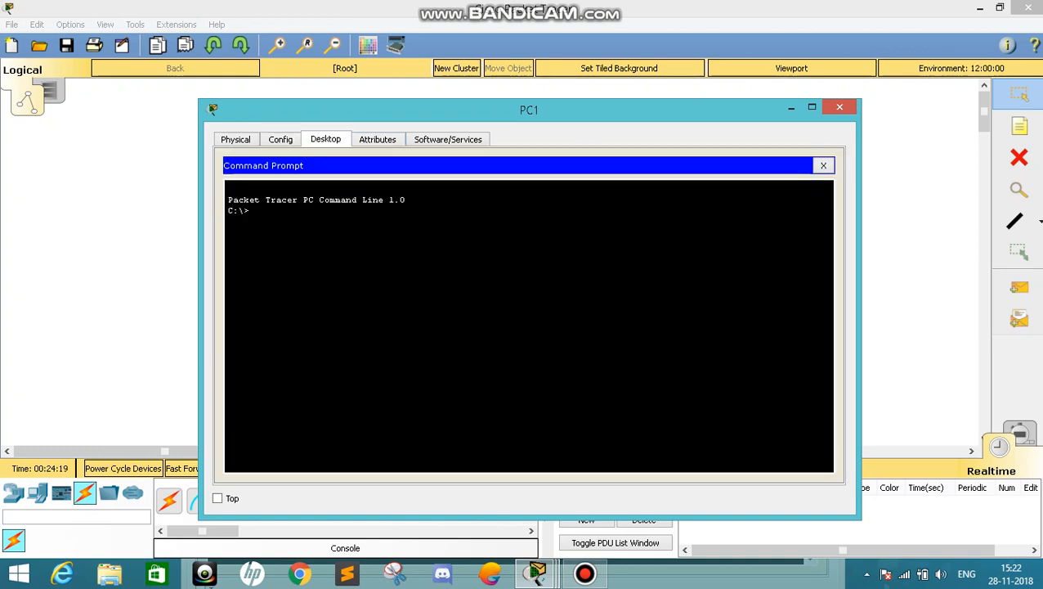
pyautogui.moveTo(556, 110); pyautogui.dragTo(820, 211)
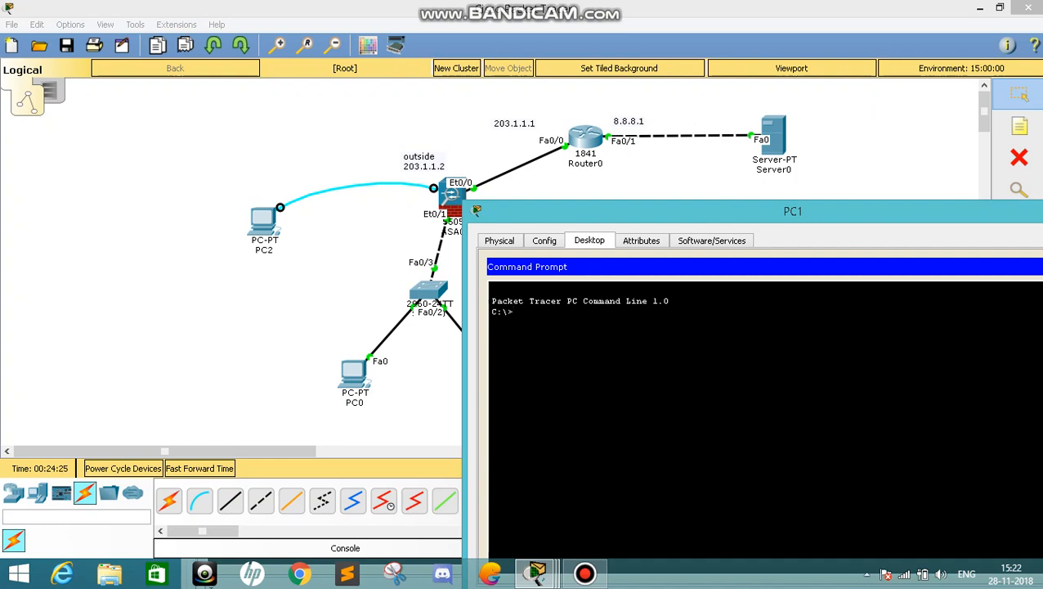
pyautogui.moveTo(820, 211); pyautogui.dragTo(4, 108)
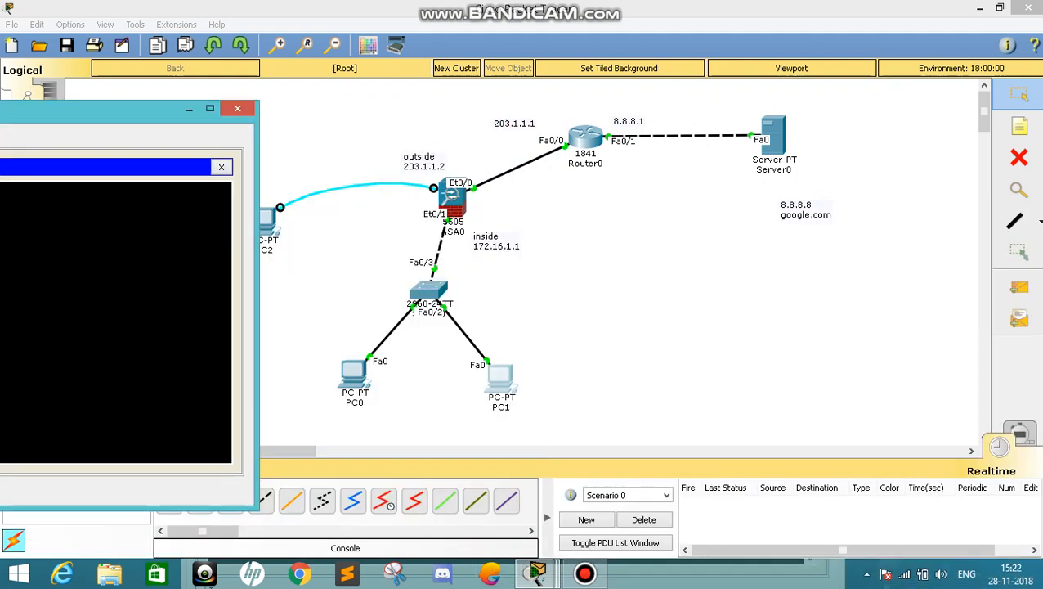
pyautogui.moveTo(4, 108); pyautogui.dragTo(477, 108)
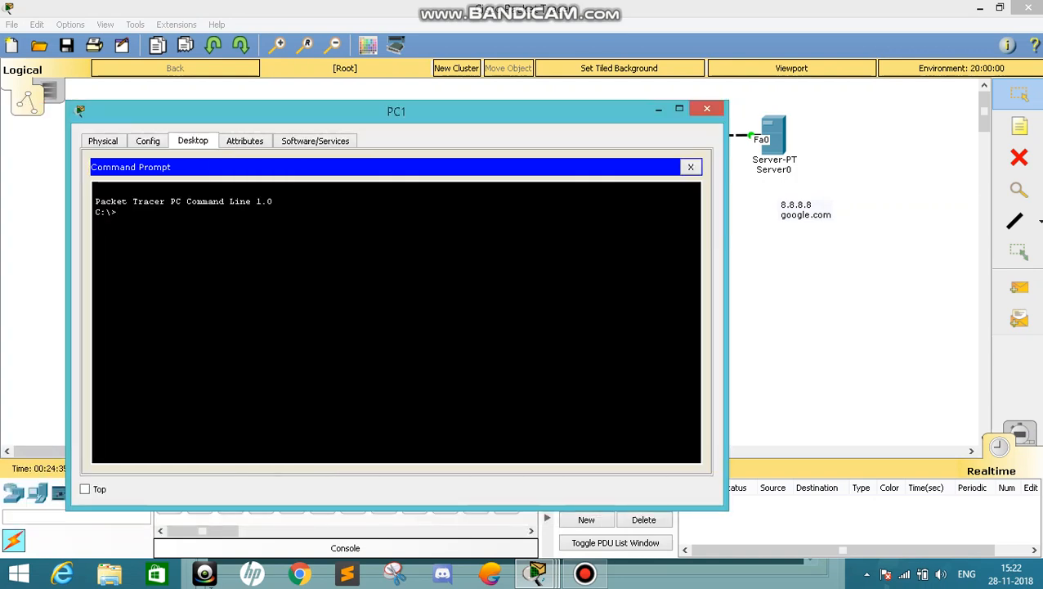
pyautogui.write('ping 172.16.1.1')
pyautogui.press('Return')
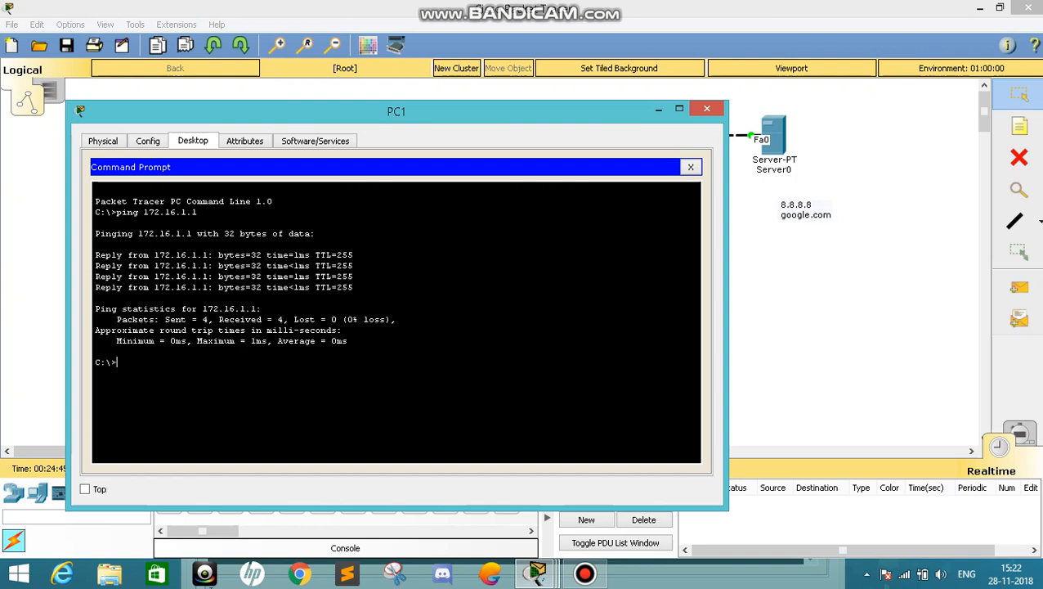
pyautogui.click(707, 108)
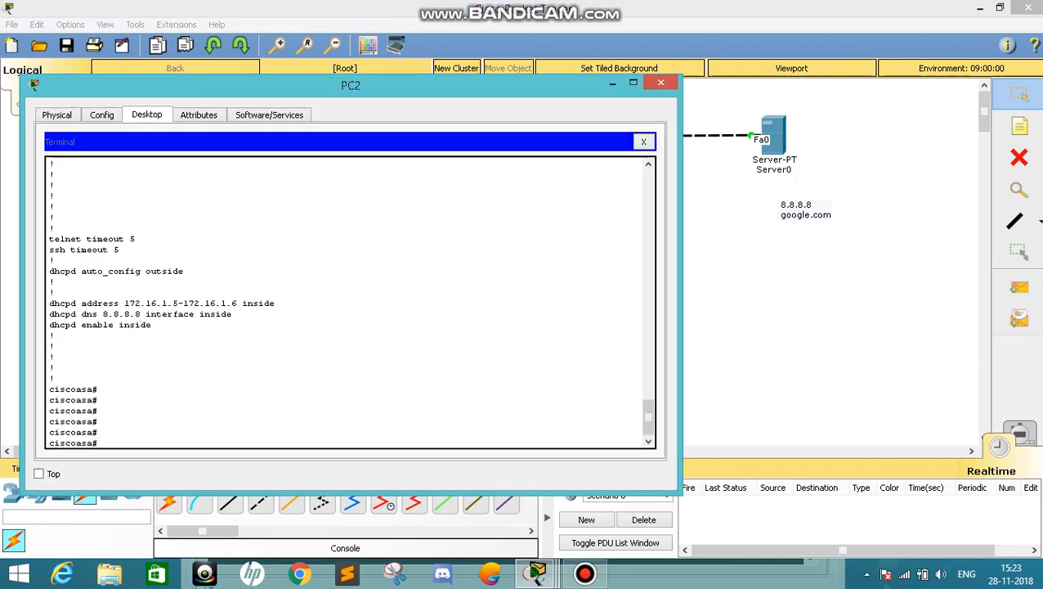
# In the ASA terminal on PC2, add a default route through the outside interface to next hop 203.1.1.1 and leave configuration mode.
pyautogui.write('config ter')
pyautogui.press('Tab')
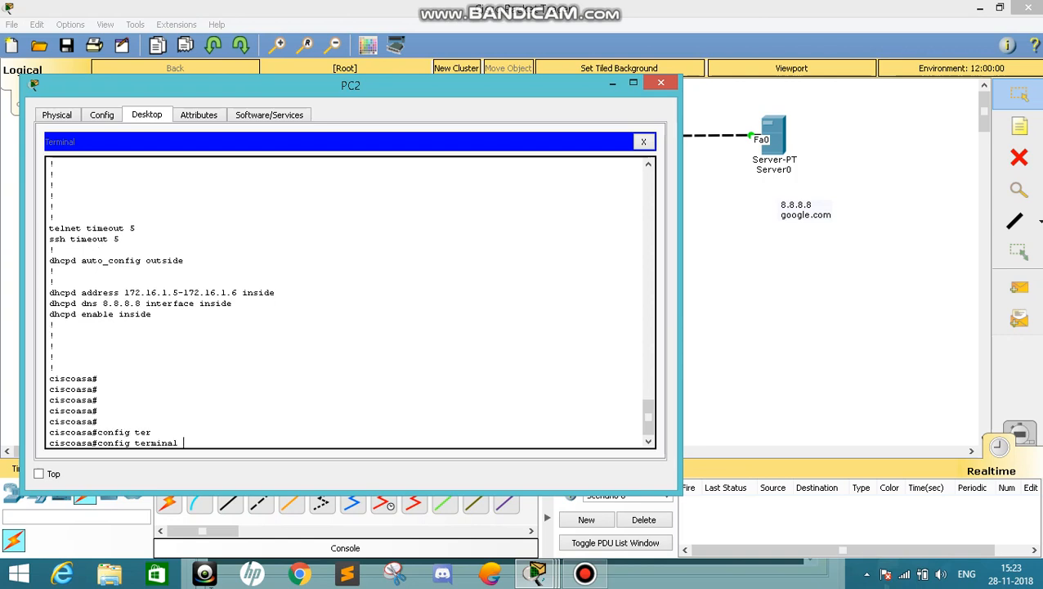
pyautogui.press('Return')
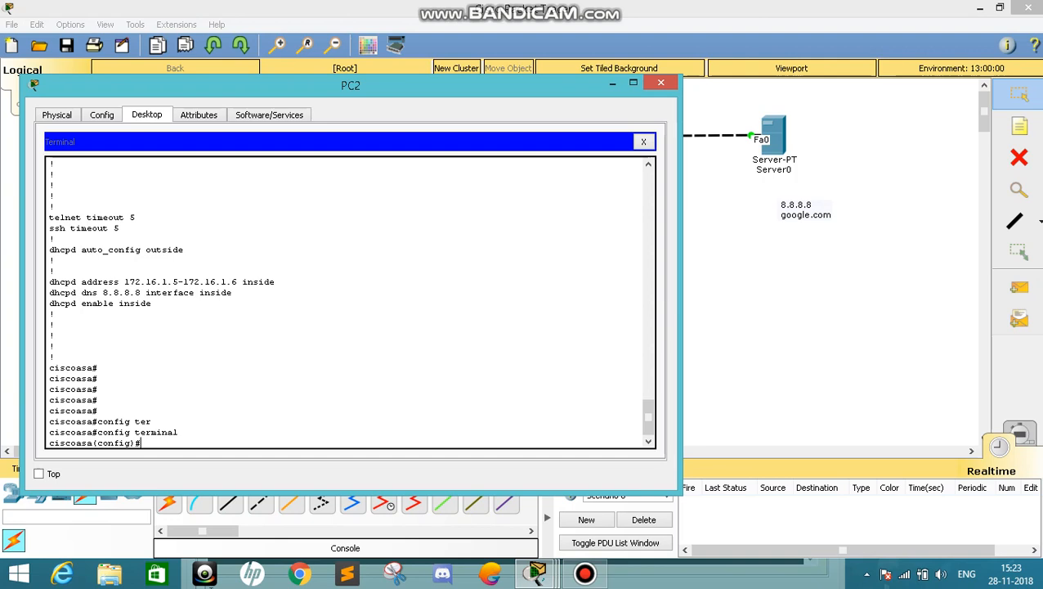
pyautogui.write('route outside 0.0.0.0 0.0.0.0')
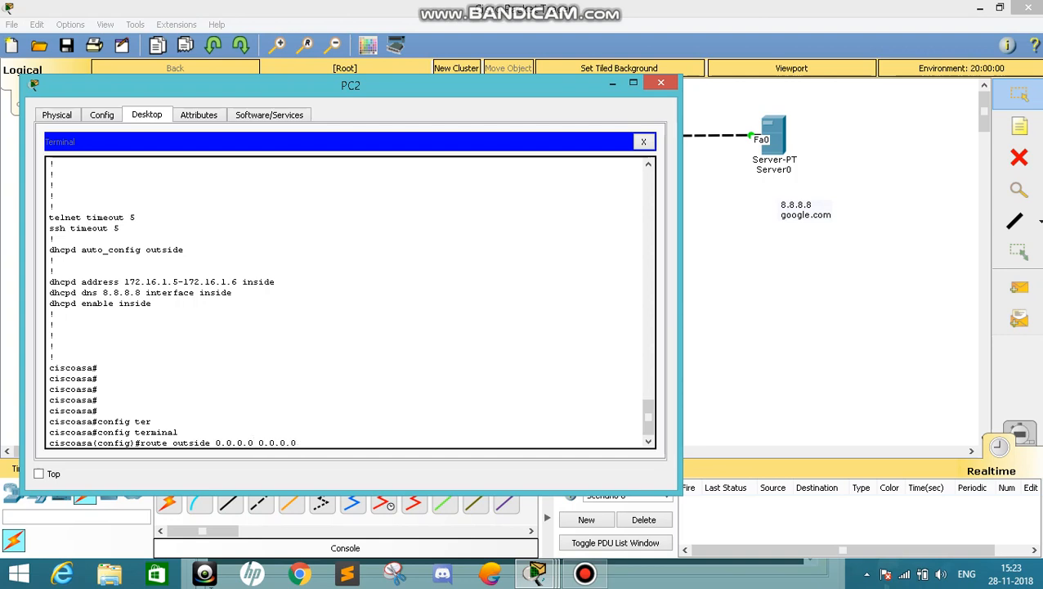
pyautogui.write(' 203.1.1.1')
pyautogui.press('Return')
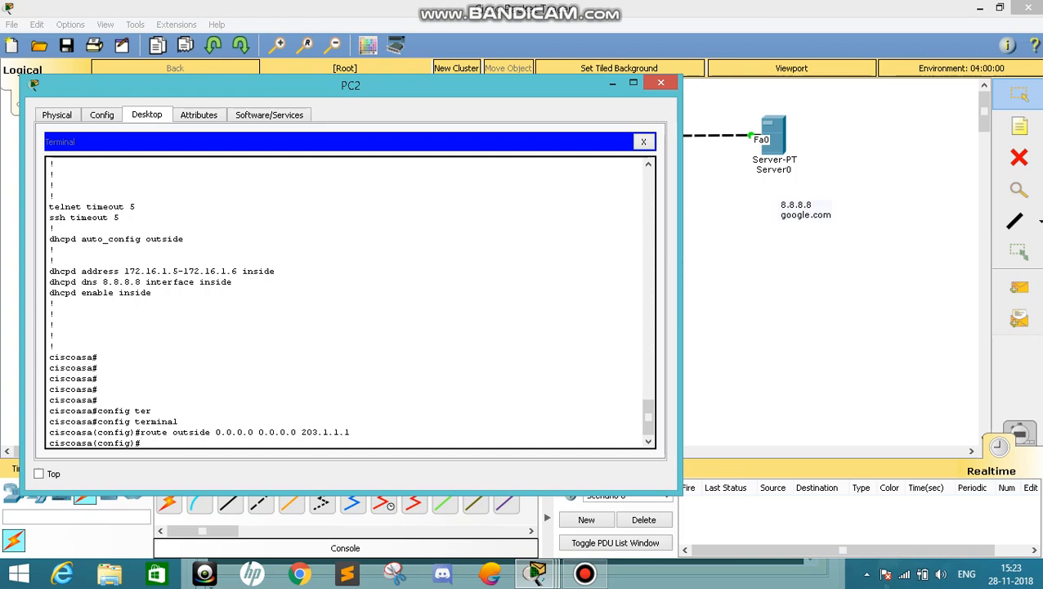
pyautogui.write('exit')
pyautogui.press('Return')
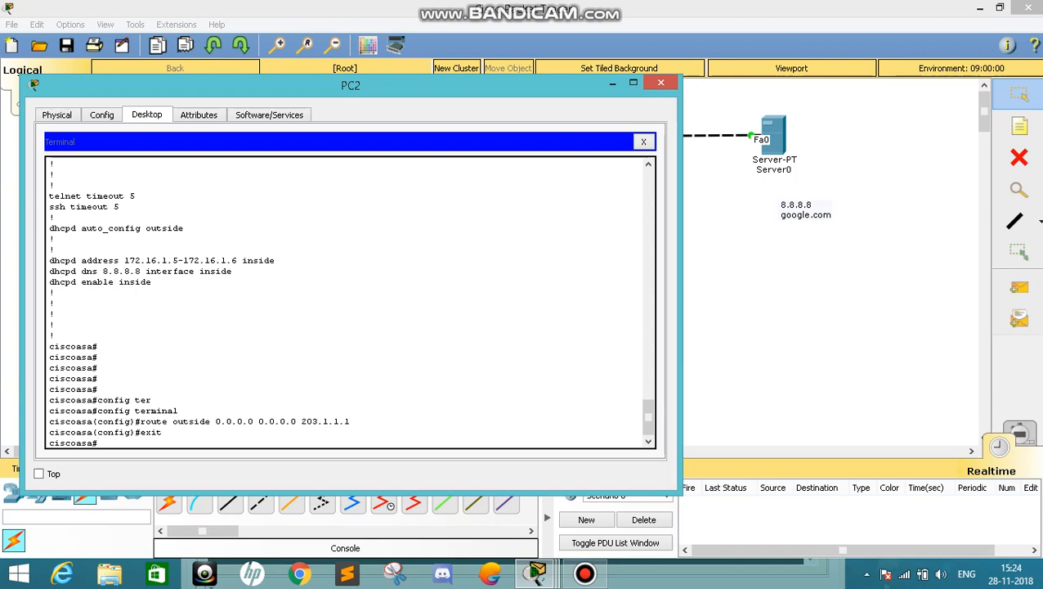
# Try to start OSPF process 1 on the ASA, in configuration mode and again in privileged mode.
pyautogui.write('config ter')
pyautogui.press('Return')
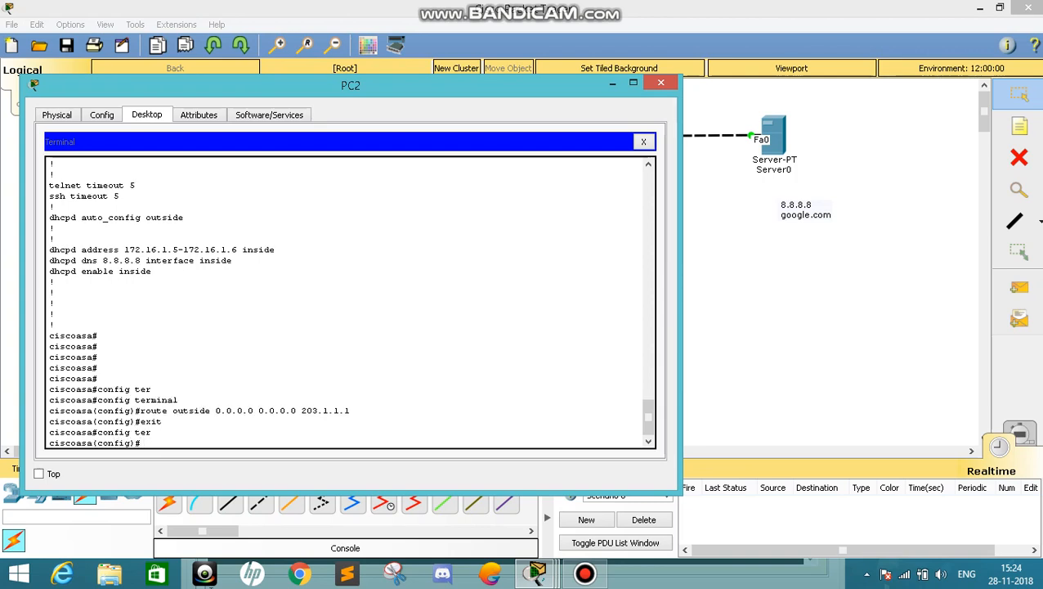
pyautogui.write('router ospf 1')
pyautogui.press('Return')
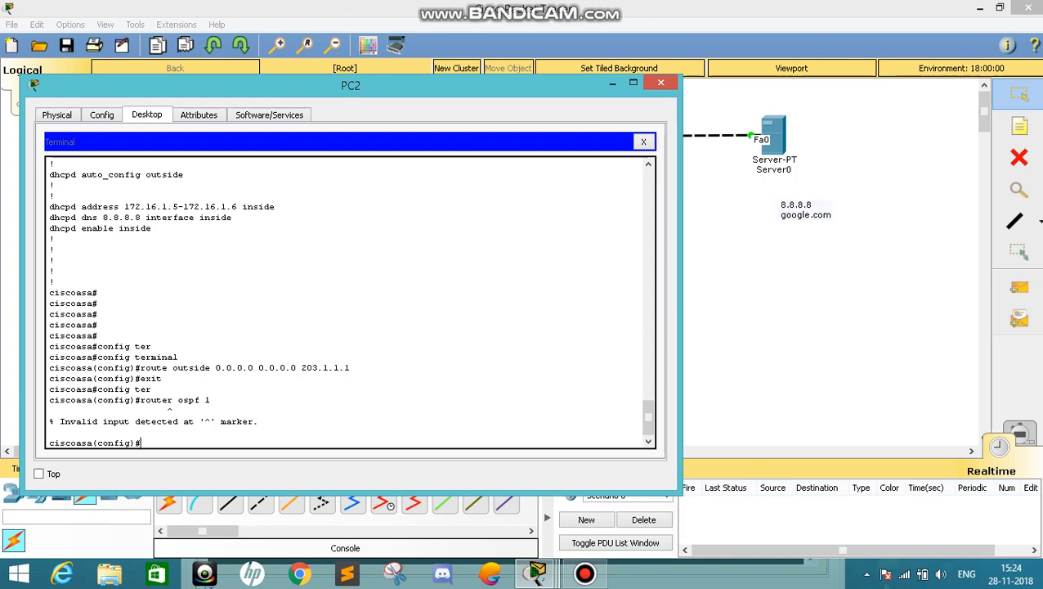
pyautogui.press('Up')
pyautogui.press('Left')
pyautogui.press('BackSpace')
pyautogui.press('BackSpace')
pyautogui.press('BackSpace')
pyautogui.press('BackSpace')
pyautogui.press('BackSpace')
pyautogui.press('BackSpace')
pyautogui.press('BackSpace')
pyautogui.press('BackSpace')
pyautogui.press('BackSpace')
pyautogui.press('BackSpace')
pyautogui.press('BackSpace')
pyautogui.write('exit')
pyautogui.press('Return')
pyautogui.write('ro')
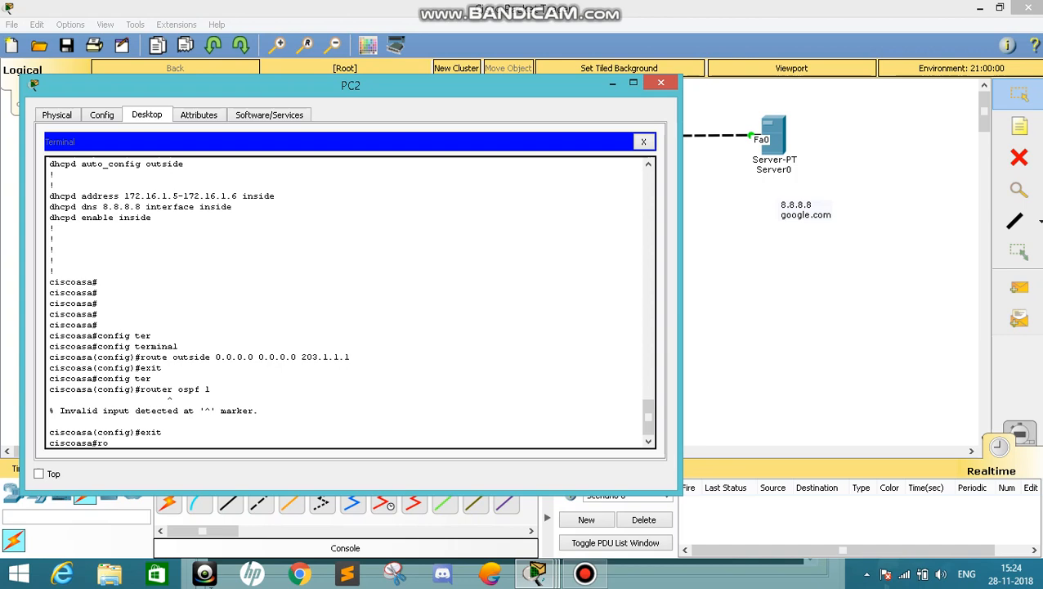
pyautogui.write('uter ospf 1')
pyautogui.press('Return')
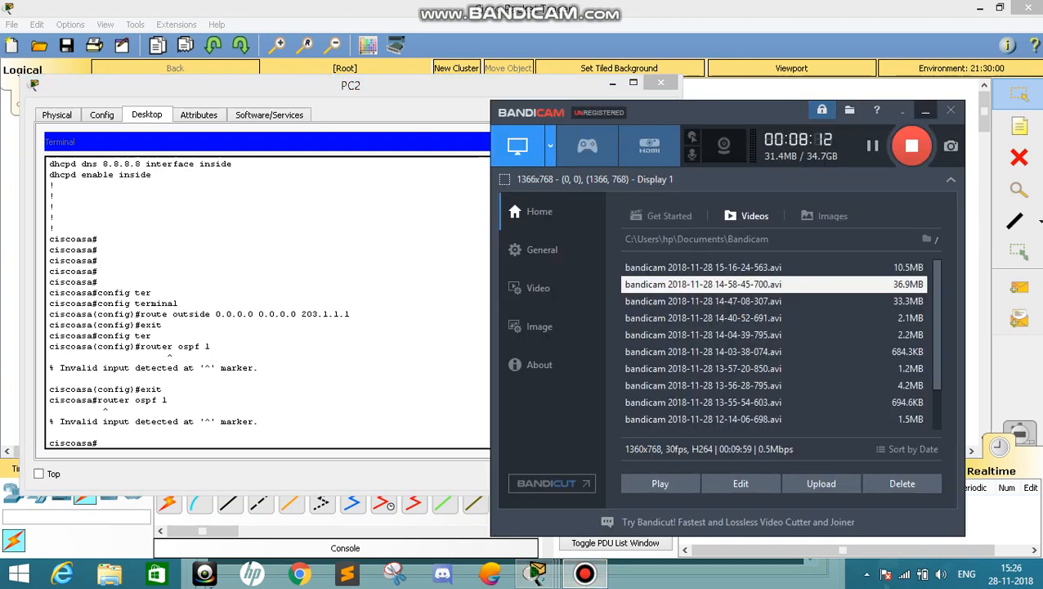
# Put PC2's terminal aside and start OSPF process 1 in Router0's command line.
pyautogui.click(924, 109)
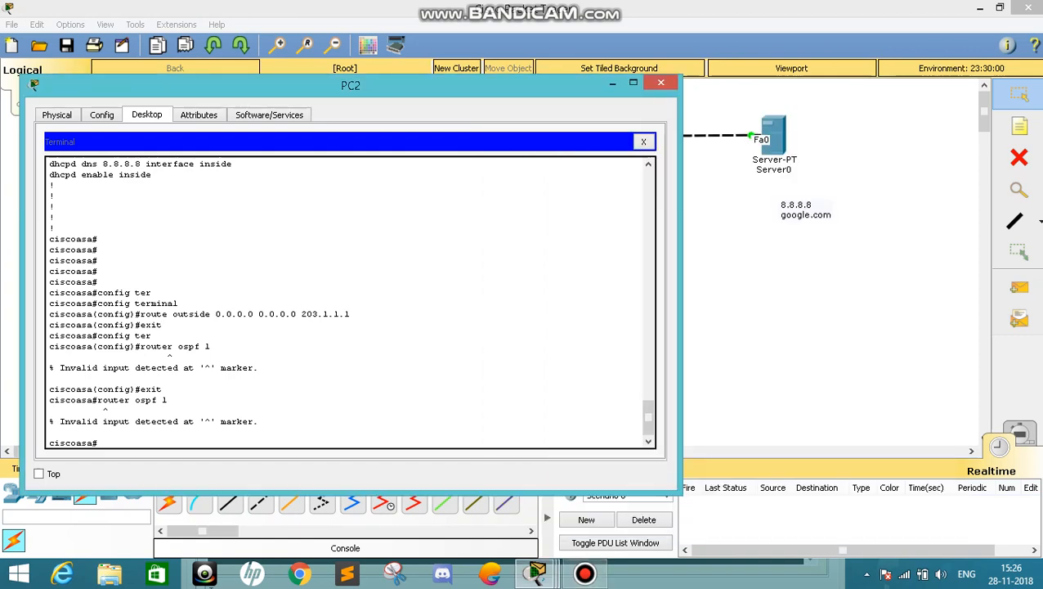
pyautogui.click(613, 82)
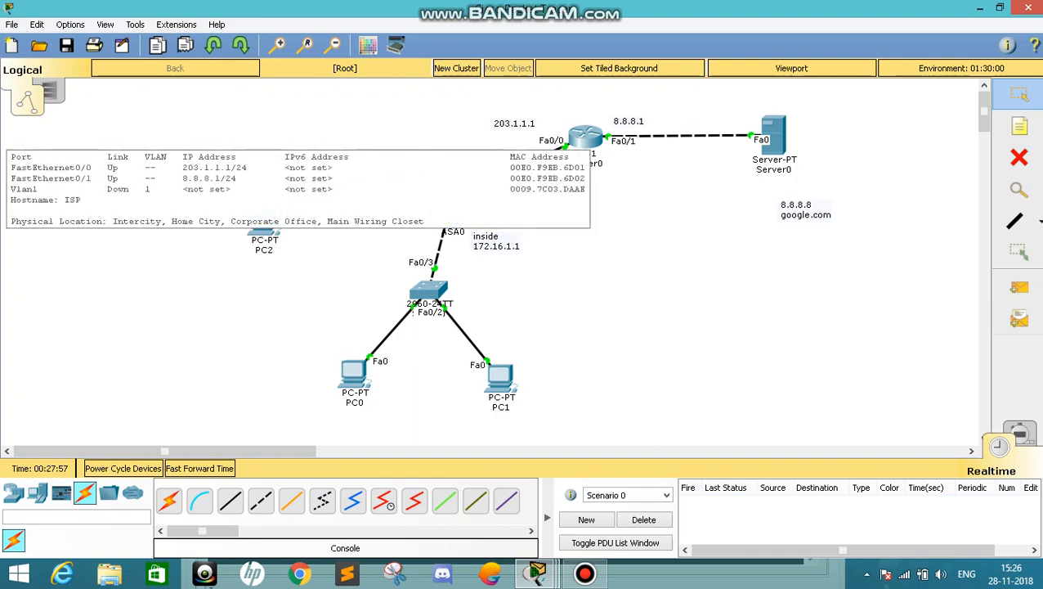
pyautogui.click(585, 135)
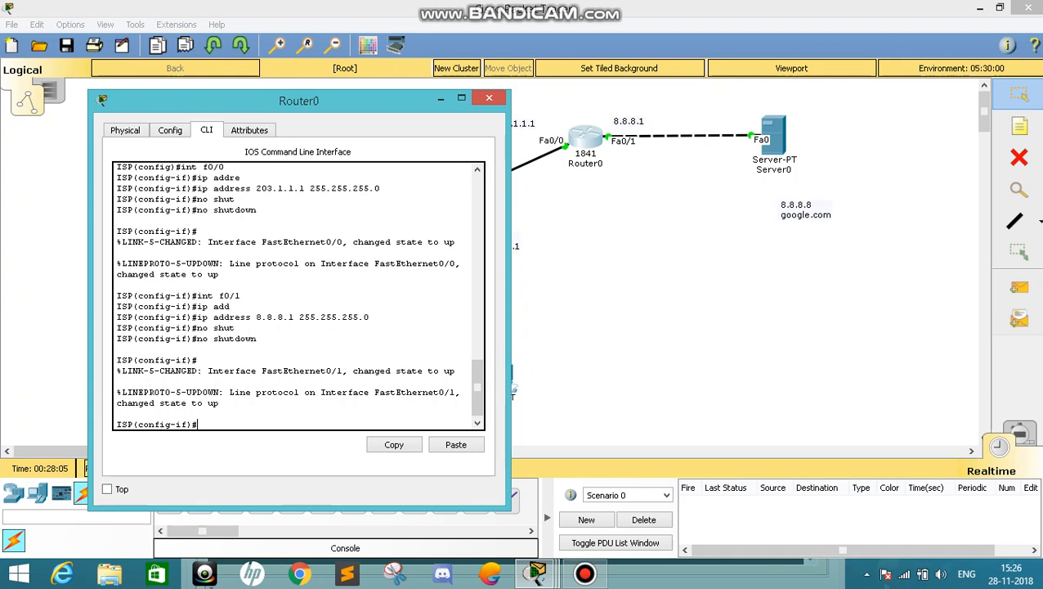
pyautogui.write('ro')
pyautogui.write('uter ospf')
pyautogui.write('f 1')
pyautogui.press('Return')
# Try to advertise network 203.1.1.0 with wildcard 0.0.0.255 in Router0's OSPF process, entering "area0" and "area1" without a space.
pyautogui.write('netw')
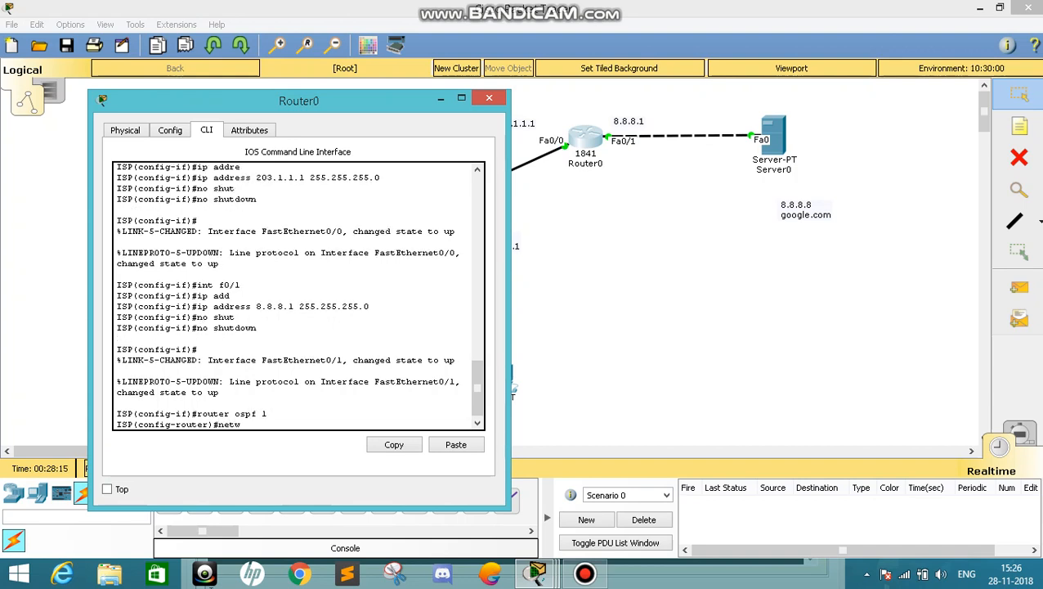
pyautogui.press('BackSpace')
pyautogui.press('Tab')
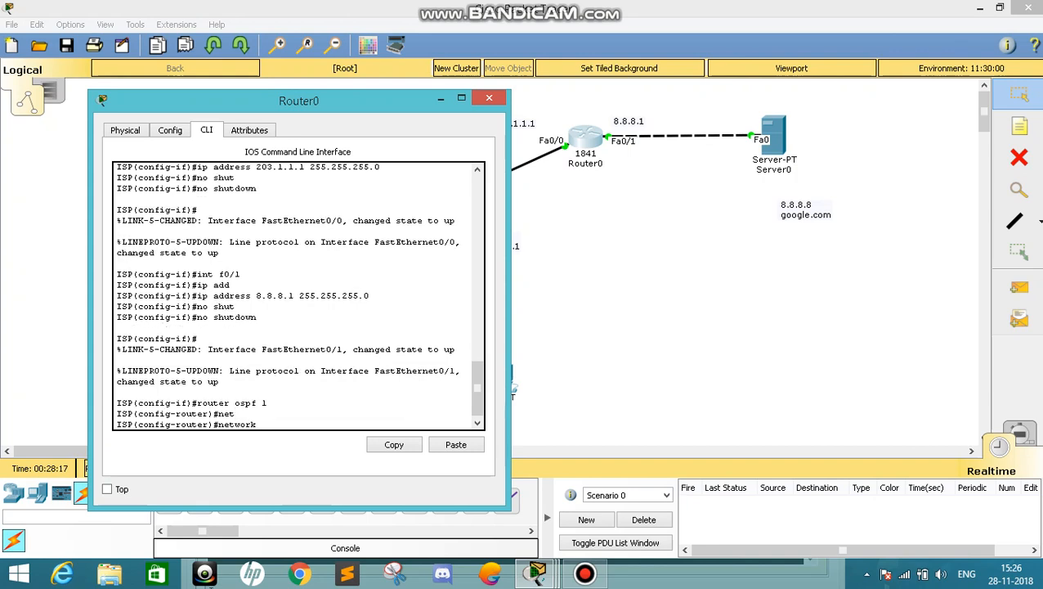
pyautogui.write('20')
pyautogui.press('BackSpace')
pyautogui.press('BackSpace')
pyautogui.write('203.1.1.0 0.0.0.255 area')
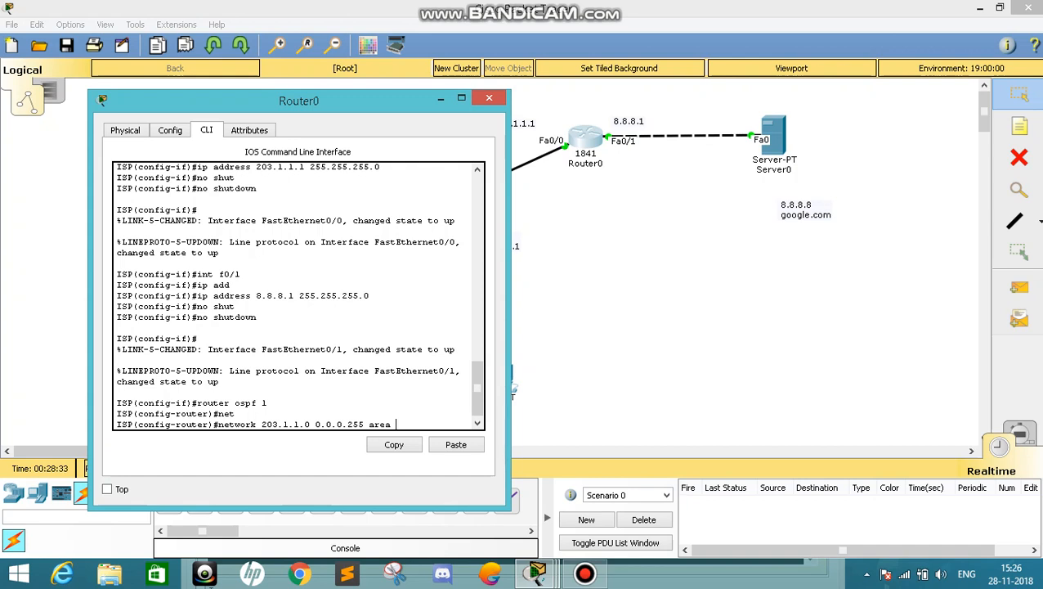
pyautogui.press('BackSpace')
pyautogui.write('0')
pyautogui.press('Return')
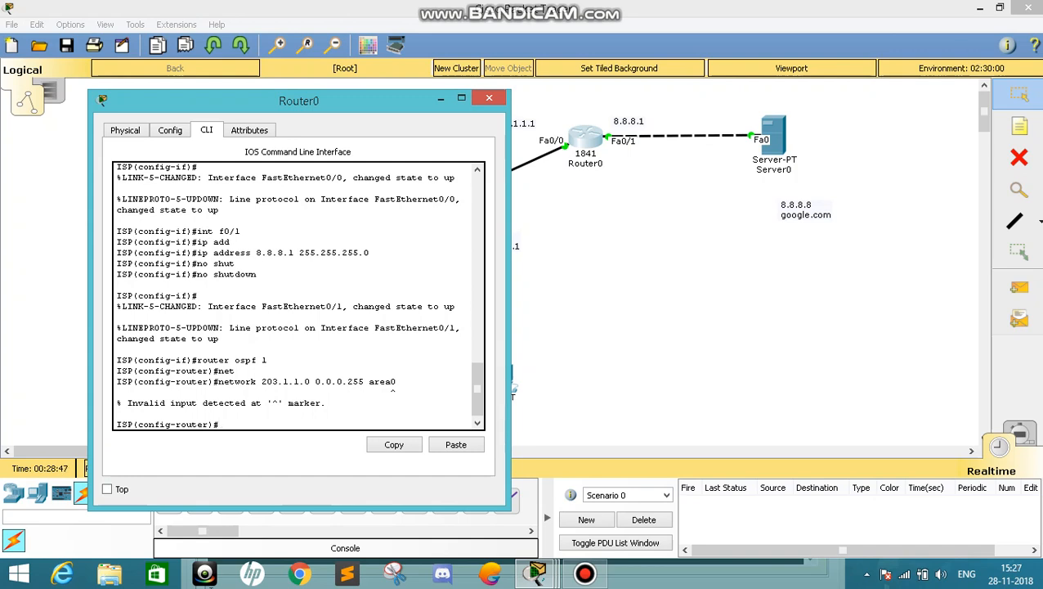
pyautogui.press('Up')
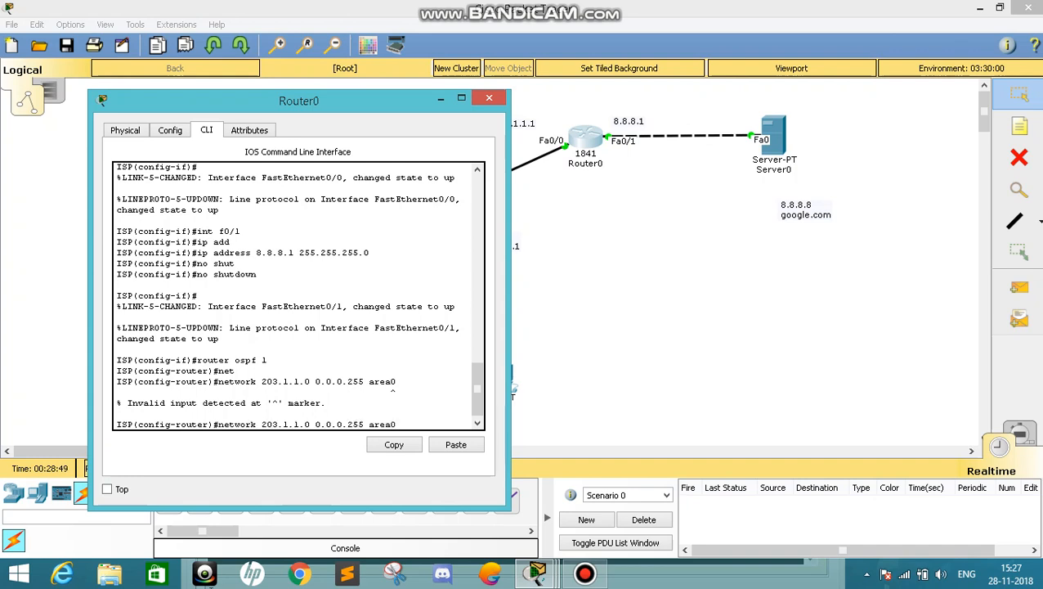
pyautogui.press('Return')
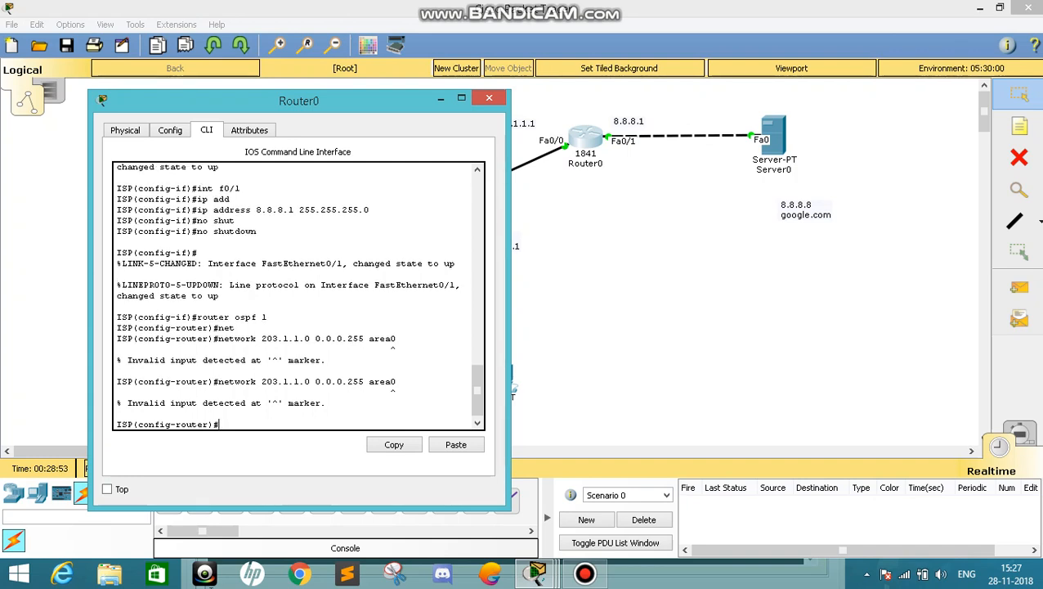
pyautogui.press('Up')
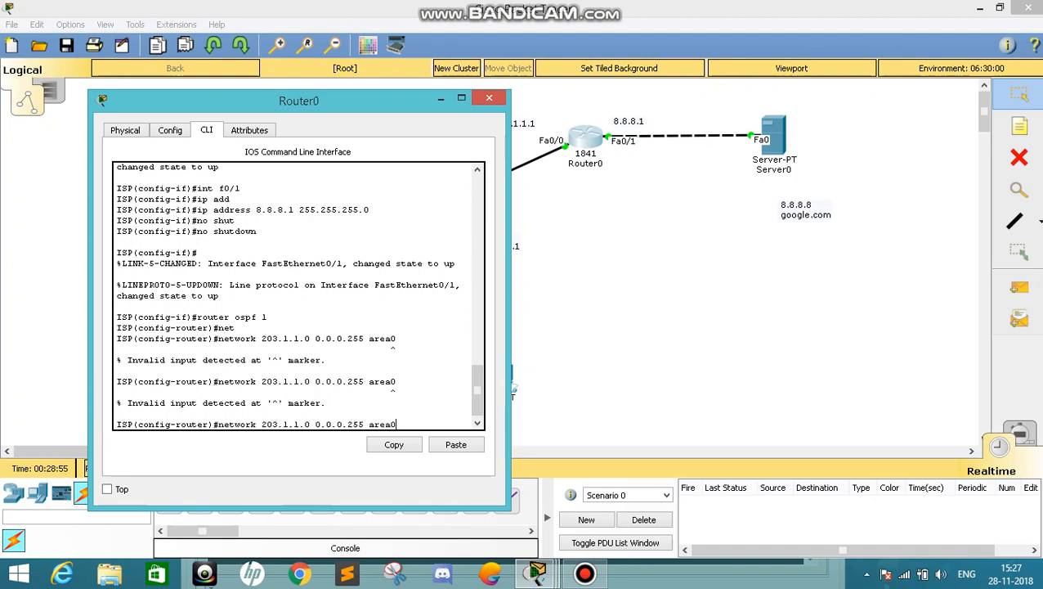
pyautogui.press('BackSpace')
pyautogui.write('1')
pyautogui.press('Return')
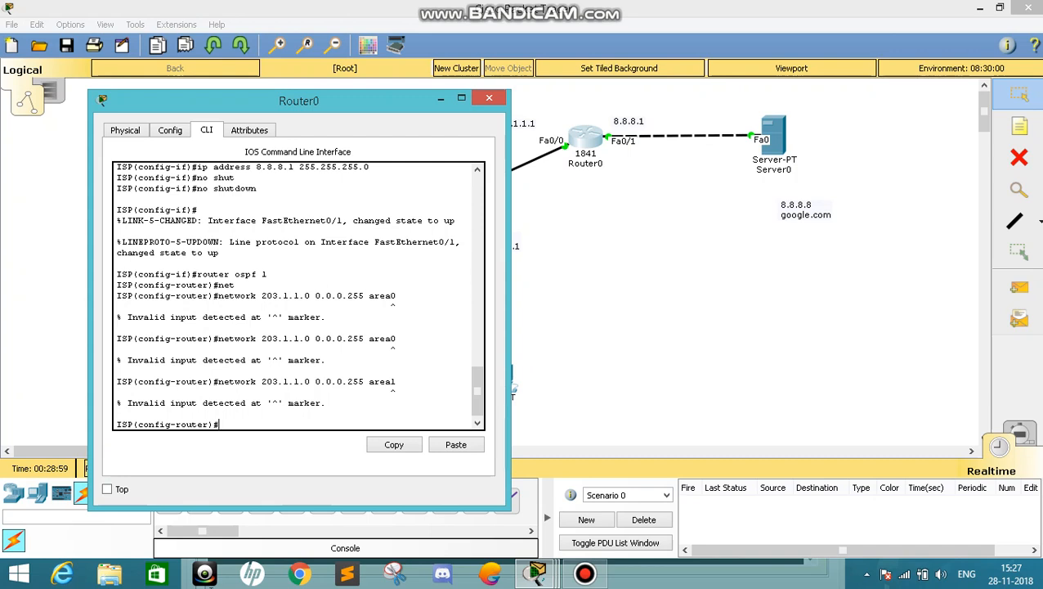
# Advertise network 203.1.1.0 with wildcard 0.0.0.255 in OSPF area 1 on Router0.
pyautogui.press('Up')
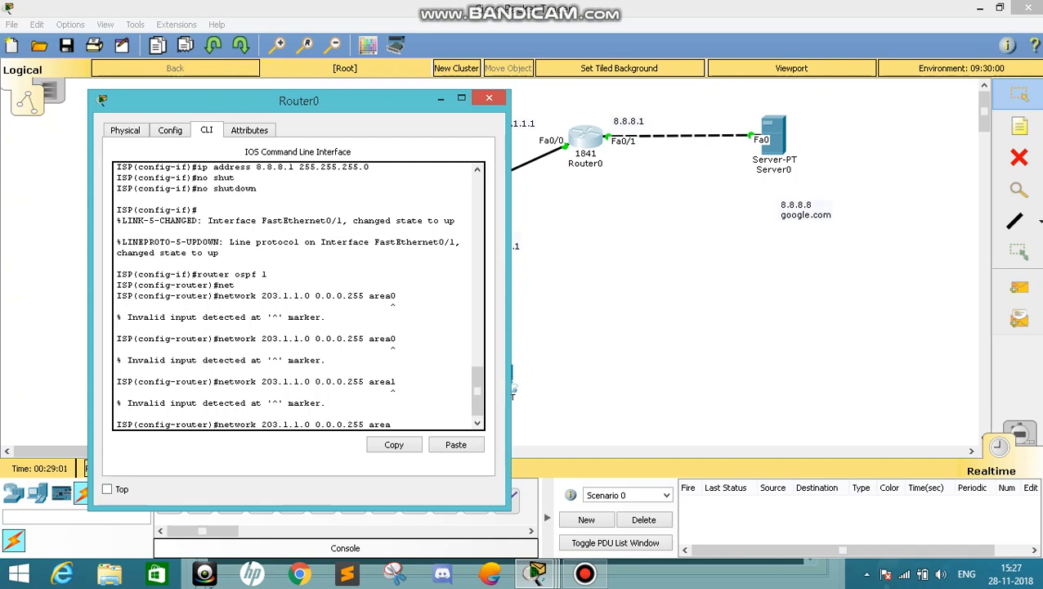
pyautogui.write('1')
pyautogui.press('Return')
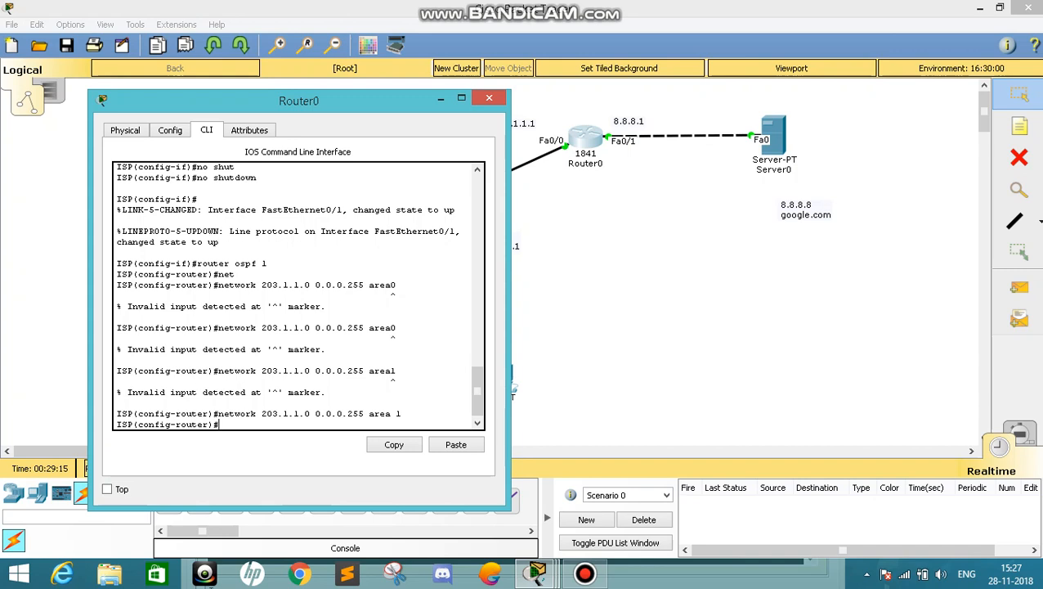
# Advertise network 8.8.8.0 with wildcard 0.0.0.255 in OSPF area 1 on Router0.
pyautogui.press('Up')
pyautogui.press('Left')
pyautogui.press('Left')
pyautogui.press('Left')
pyautogui.press('Left')
pyautogui.press('Left')
pyautogui.press('Left')
pyautogui.press('Left')
pyautogui.press('Left')
pyautogui.press('Left')
pyautogui.press('Left')
pyautogui.press('Left')
pyautogui.press('Left')
pyautogui.press('Left')
pyautogui.press('Left')
pyautogui.press('Left')
pyautogui.press('Left')
pyautogui.press('Left')
pyautogui.press('Left')
pyautogui.press('Left')
pyautogui.press('Left')
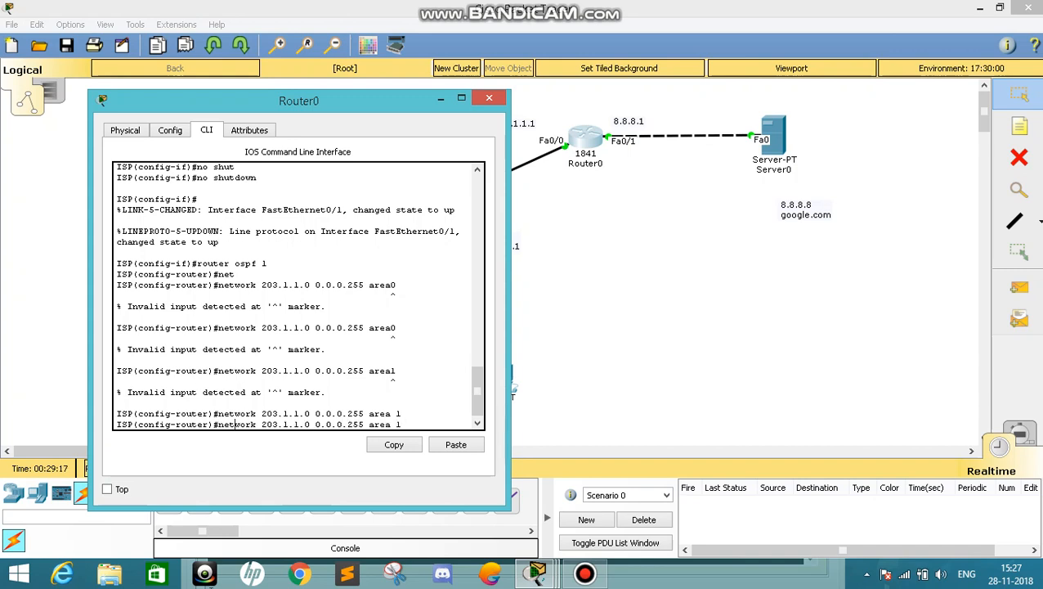
pyautogui.press('Right')
pyautogui.press('Right')
pyautogui.press('Right')
pyautogui.press('Right')
pyautogui.press('Right')
pyautogui.press('Right')
pyautogui.press('Right')
pyautogui.press('Right')
pyautogui.press('Right')
pyautogui.press('Right')
pyautogui.press('Right')
pyautogui.press('Right')
pyautogui.press('Right')
pyautogui.press('Right')
pyautogui.press('Right')
pyautogui.press('Right')
pyautogui.press('Right')
pyautogui.press('BackSpace')
pyautogui.press('BackSpace')
pyautogui.press('BackSpace')
pyautogui.press('BackSpace')
pyautogui.press('BackSpace')
pyautogui.press('BackSpace')
pyautogui.press('BackSpace')
pyautogui.press('BackSpace')
pyautogui.press('BackSpace')
pyautogui.write('8.8.8..')
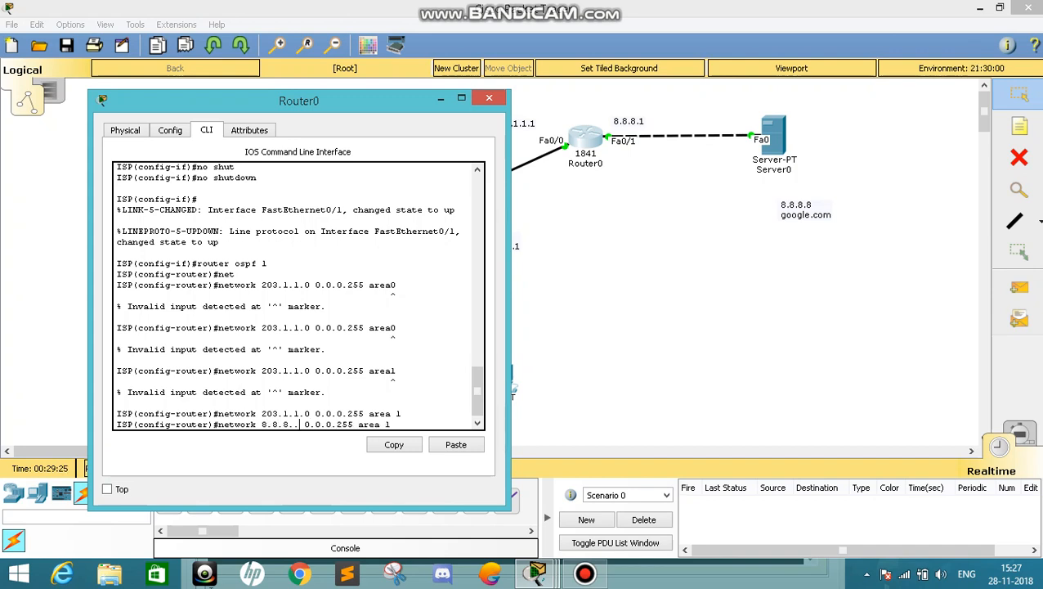
pyautogui.press('BackSpace')
pyautogui.write('0')
pyautogui.press('Return')
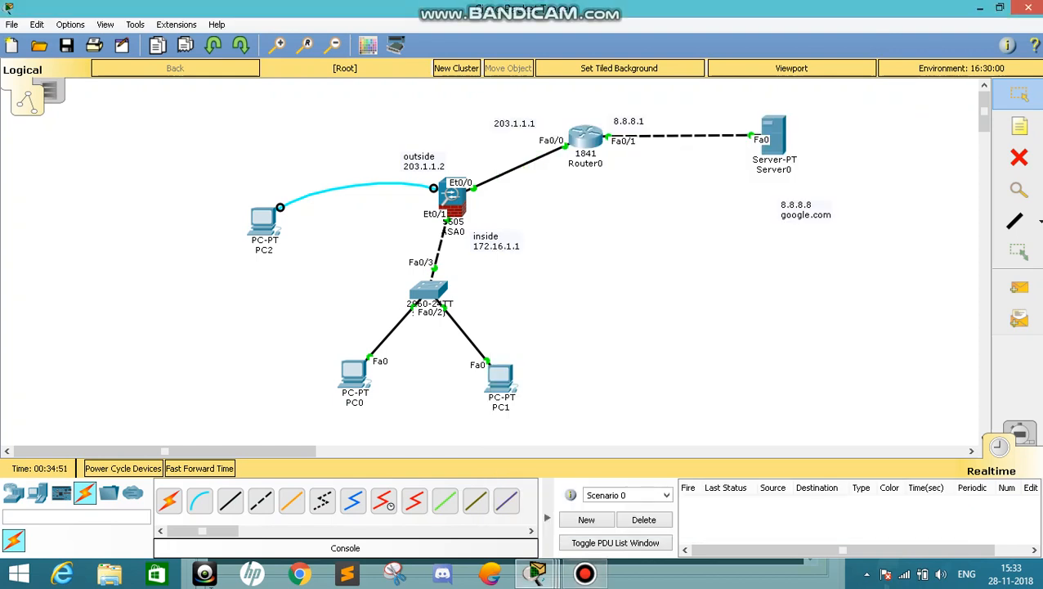
# Define network object LAN on the ASA through PC2's terminal with subnet 172.16.1.0 255.255.255.0.
pyautogui.hotkey('alt', 'Tab')
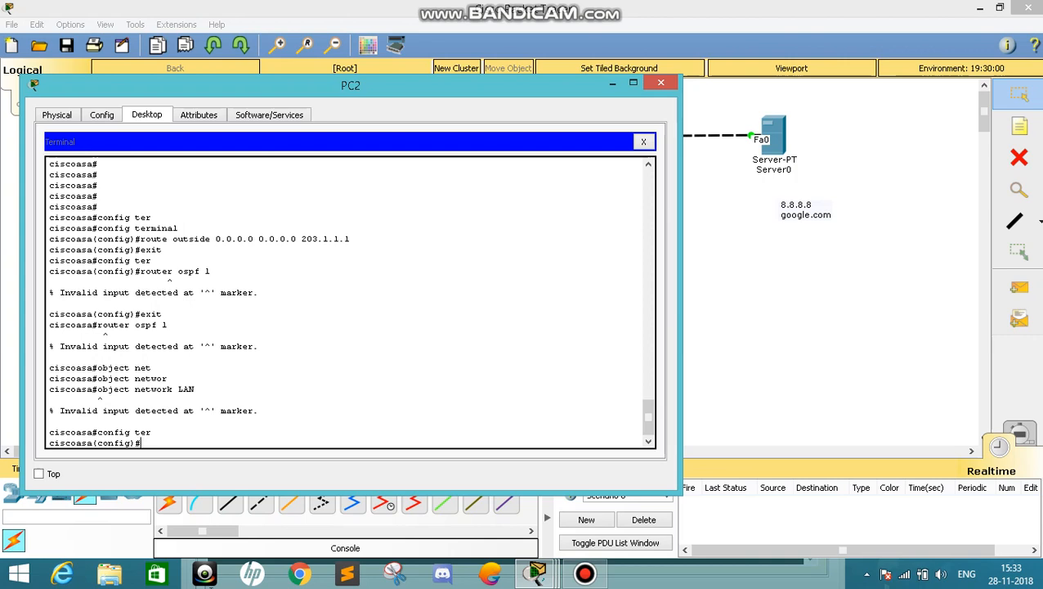
pyautogui.write('object network LAN')
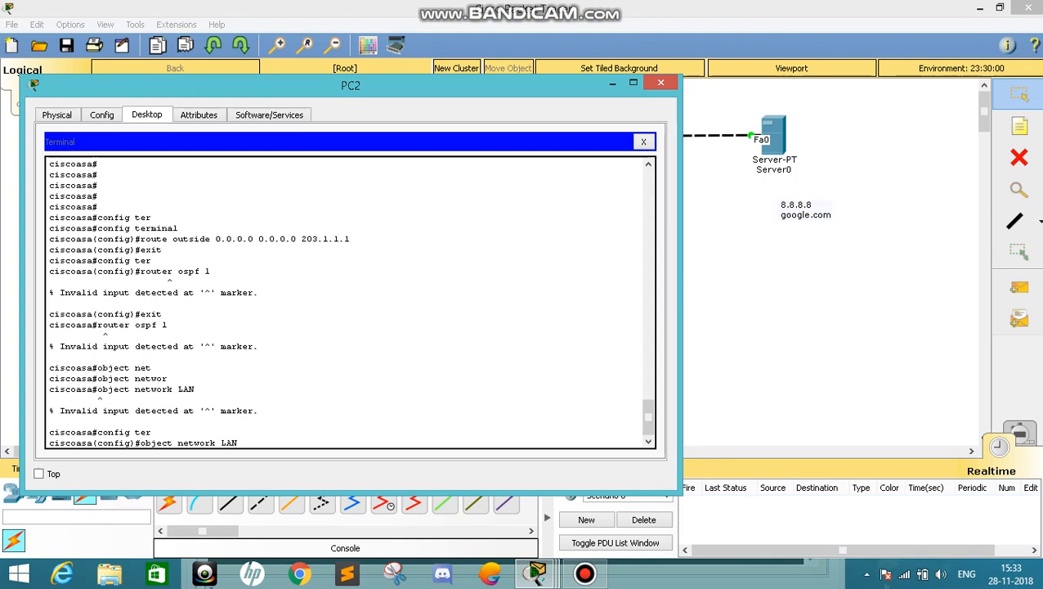
pyautogui.press('Return')
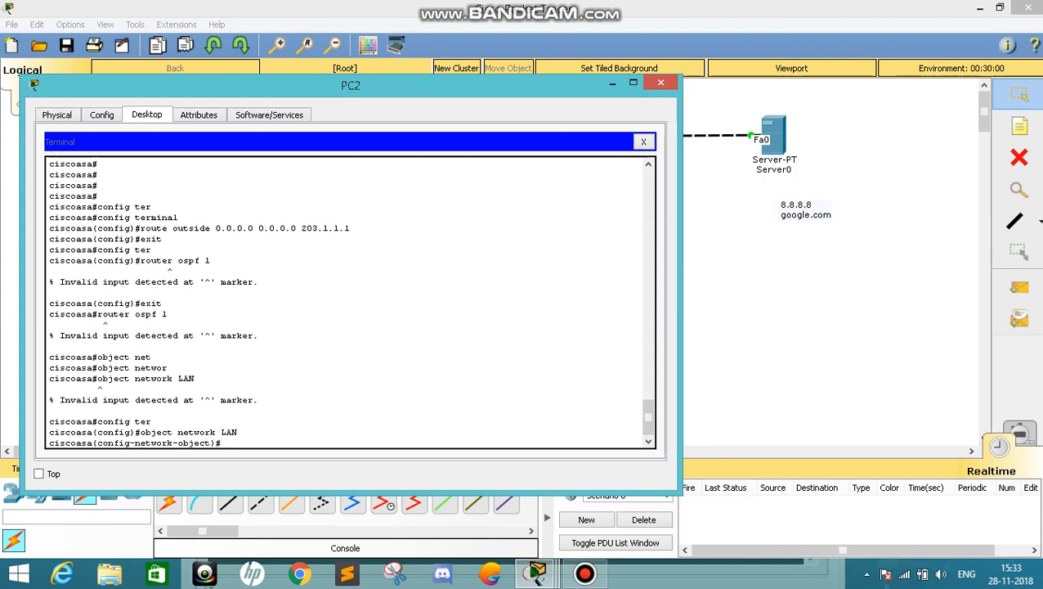
pyautogui.write('subnet 172.16.1.0 255.255.25')
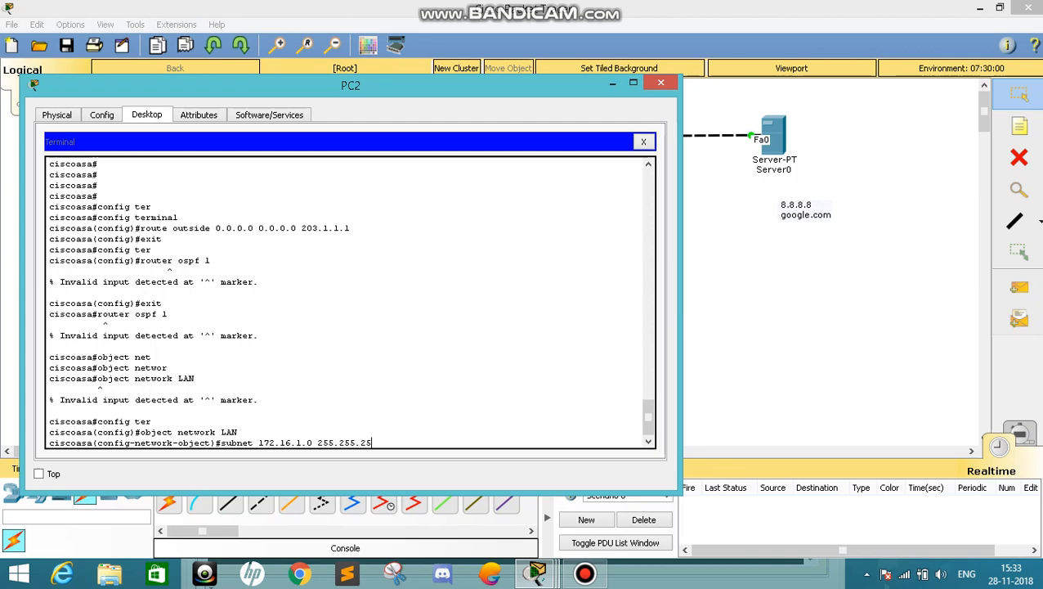
pyautogui.write('5.0')
pyautogui.press('Return')
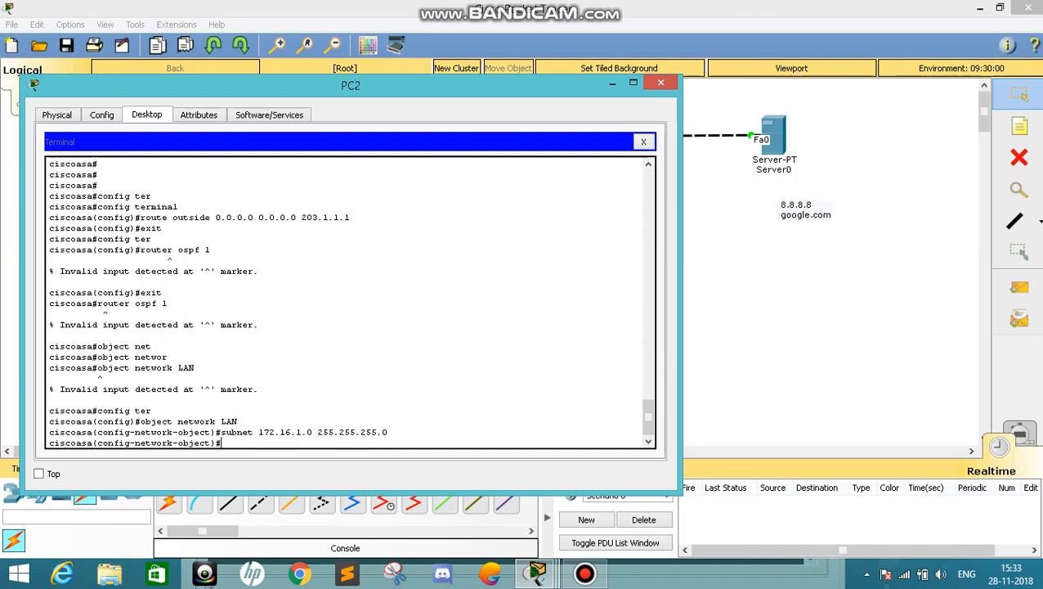
# Add dynamic interface NAT from inside to outside for the LAN object and leave its configuration mode.
pyautogui.write('na')
pyautogui.write('t')
pyautogui.write(' ()')
pyautogui.write('insid')
pyautogui.write('e,outside')
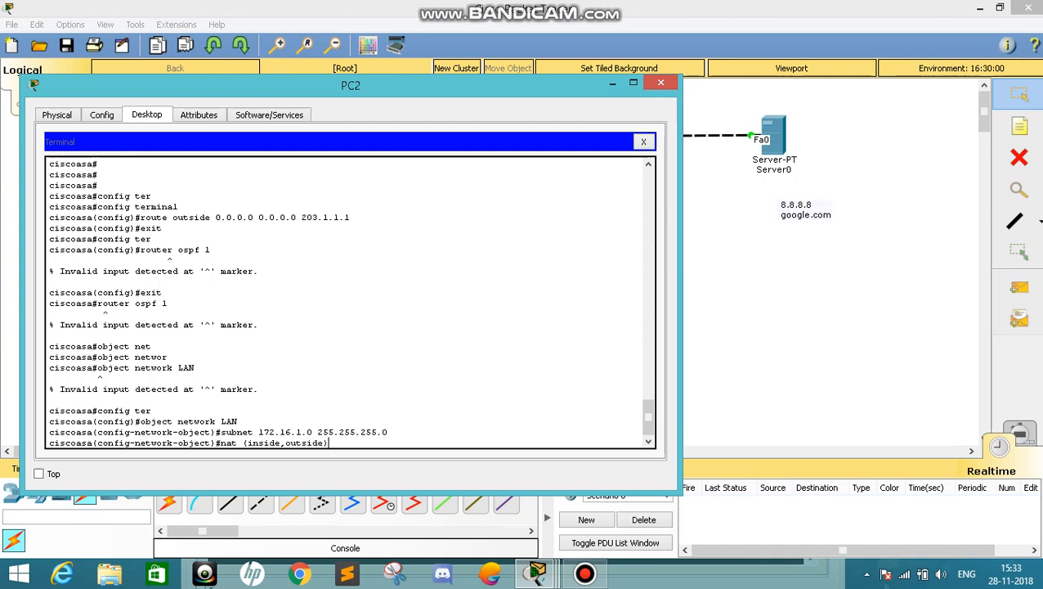
pyautogui.write(' dynamic interface')
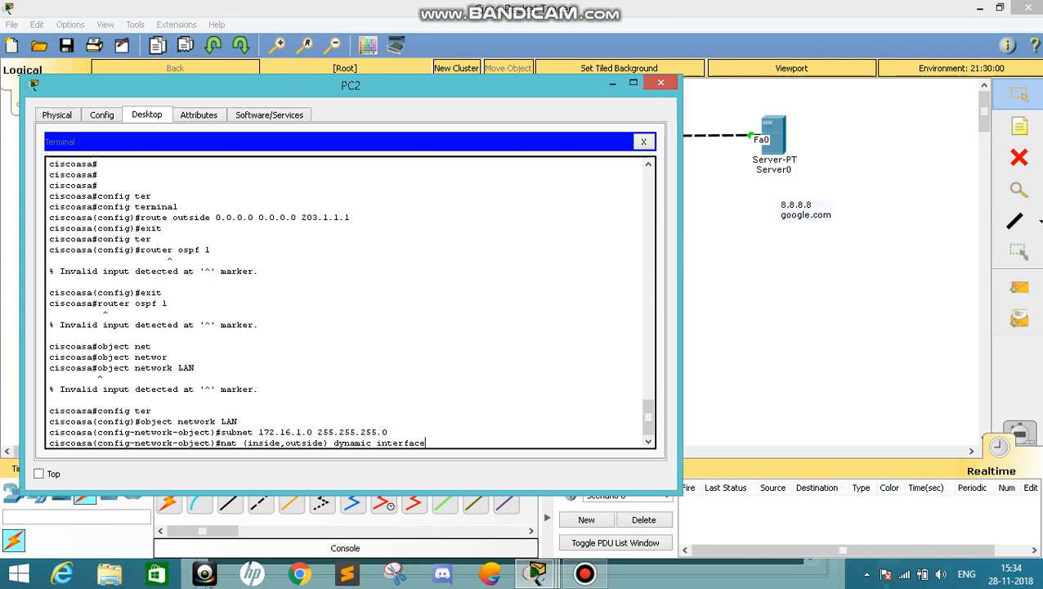
pyautogui.press('Return')
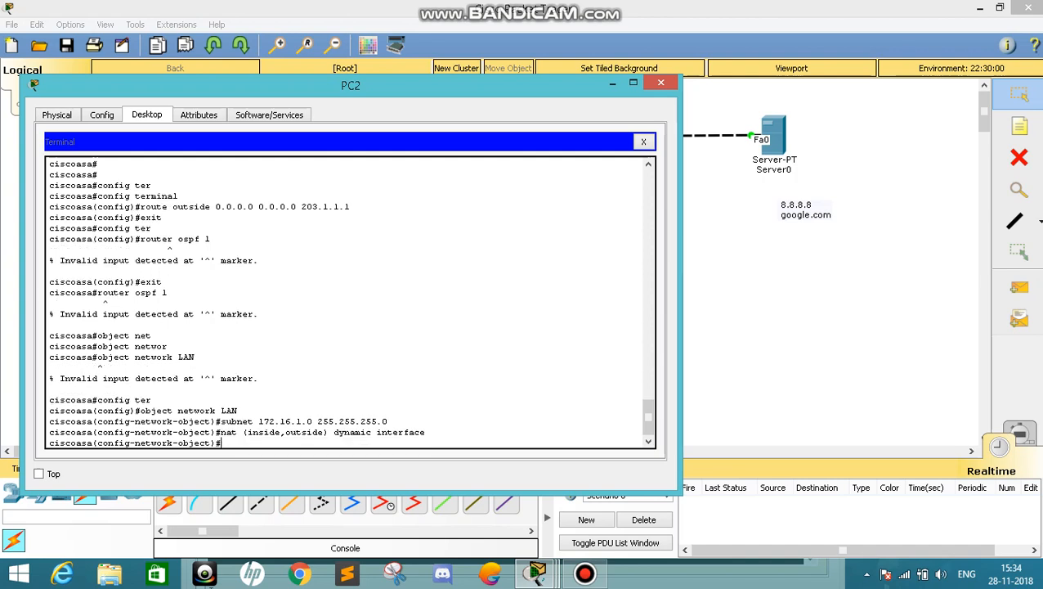
pyautogui.write('exit')
pyautogui.press('Return')
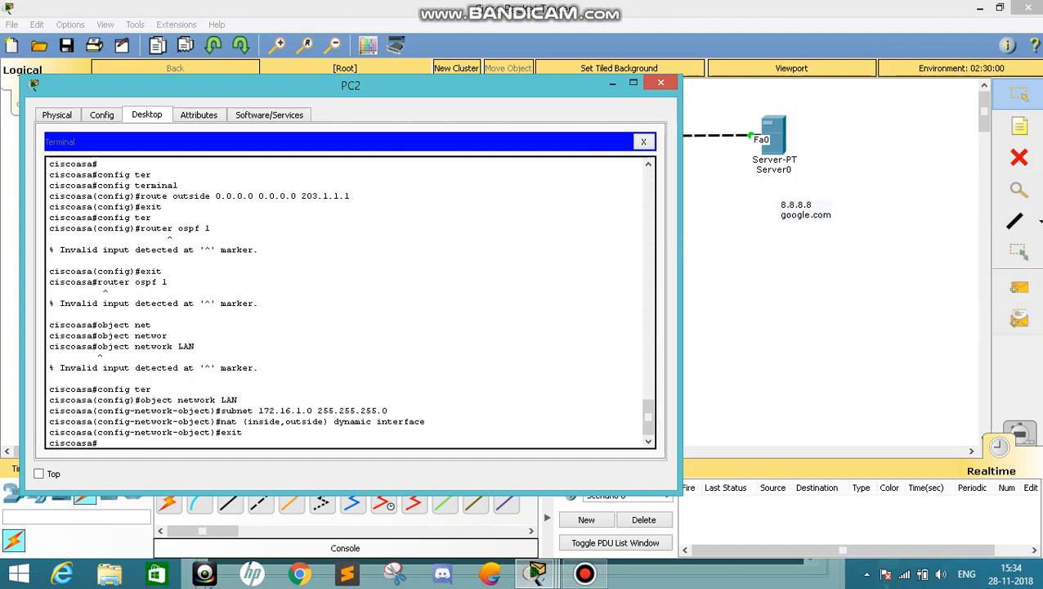
# Start a continuous ping to 8.8.8.8 from PC1's Command Prompt.
pyautogui.click(612, 83)
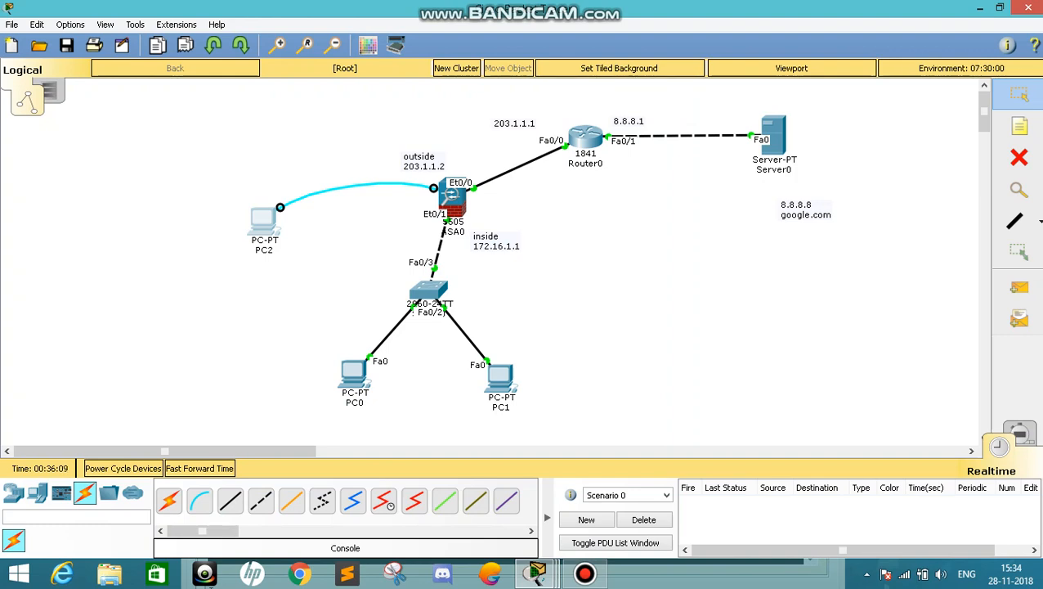
pyautogui.click(500, 378)
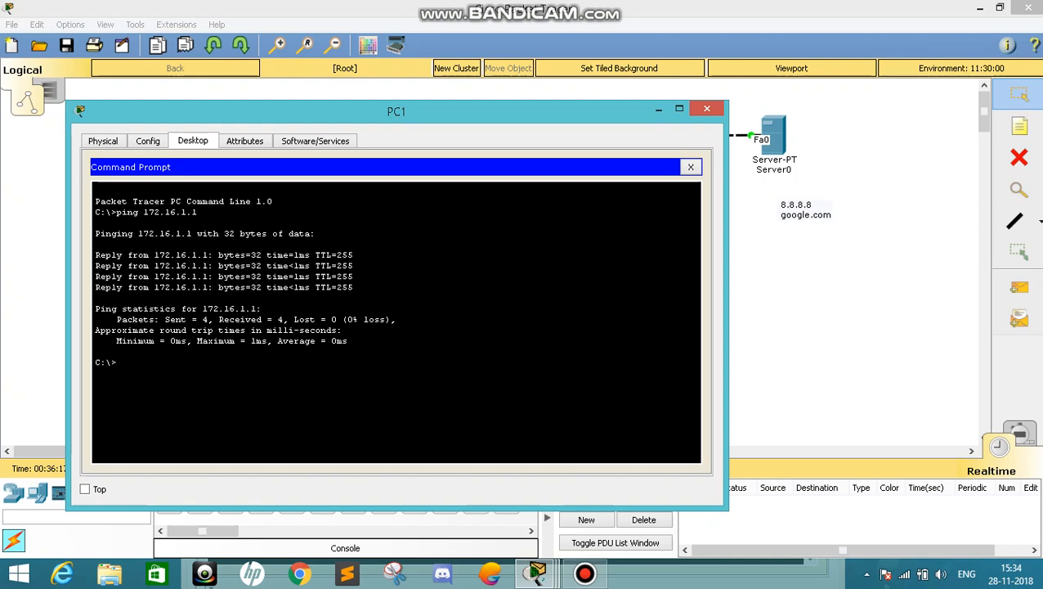
pyautogui.moveTo(396, 112); pyautogui.dragTo(404, 332)
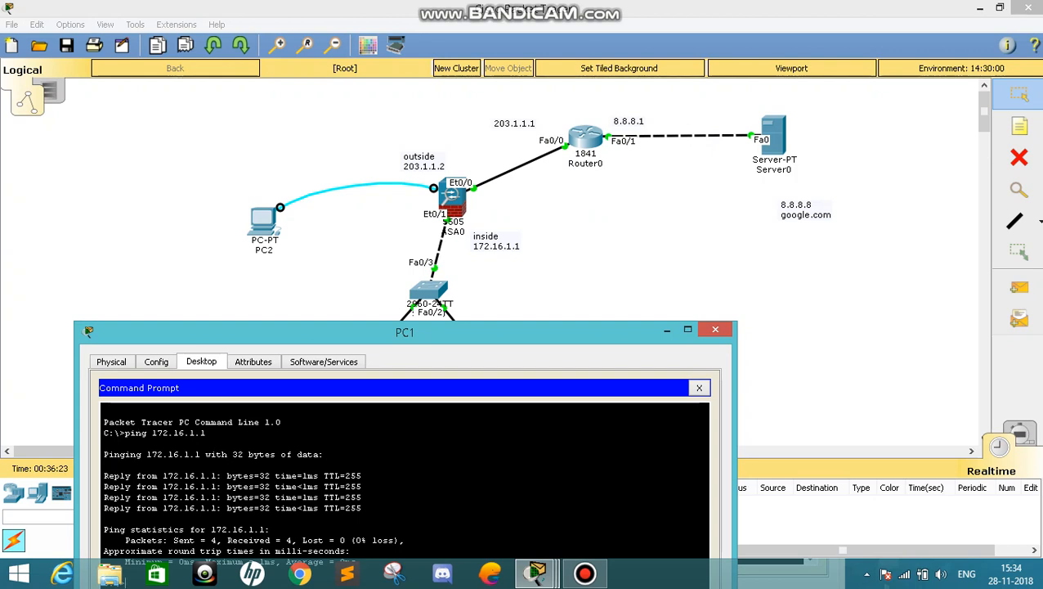
pyautogui.moveTo(405, 332); pyautogui.dragTo(347, 110)
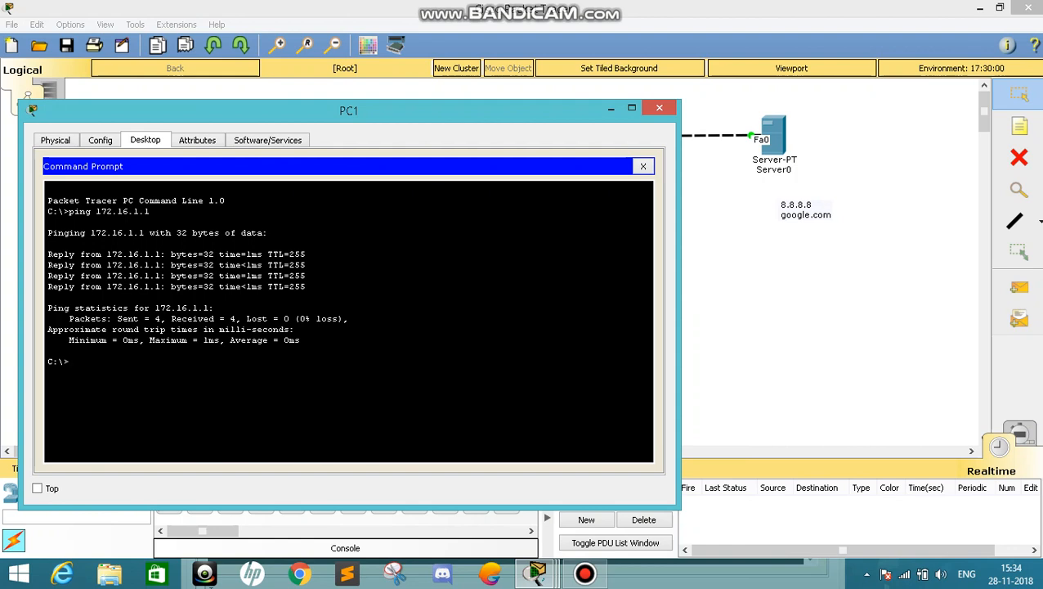
pyautogui.write('ping -t 8.8.8.8')
pyautogui.press('Return')
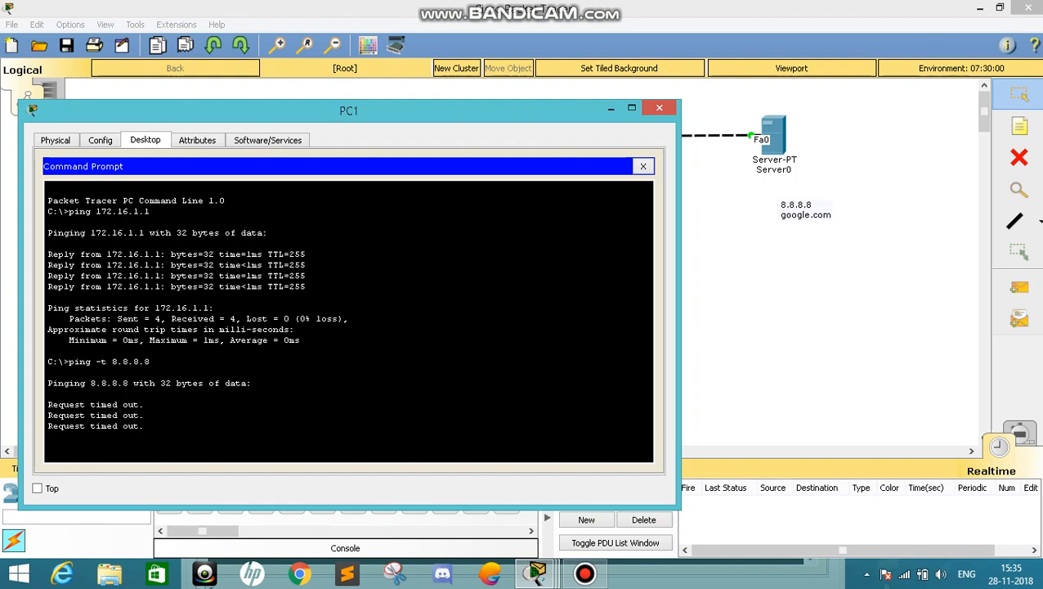
# Return to the ASA console in PC2's terminal and enter global configuration mode.
pyautogui.click(611, 108)
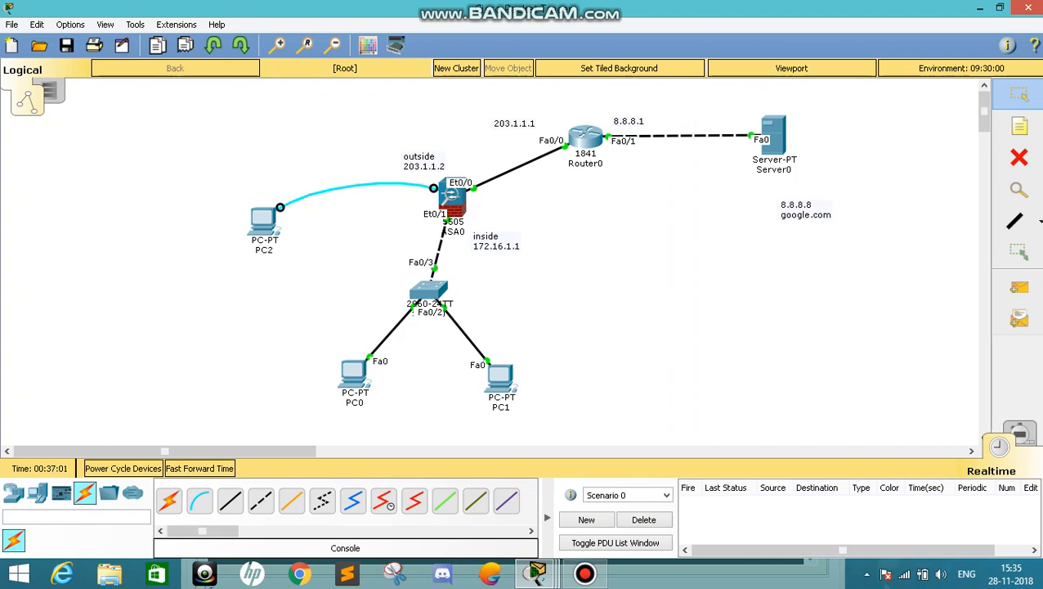
pyautogui.hotkey('alt', 'Tab')
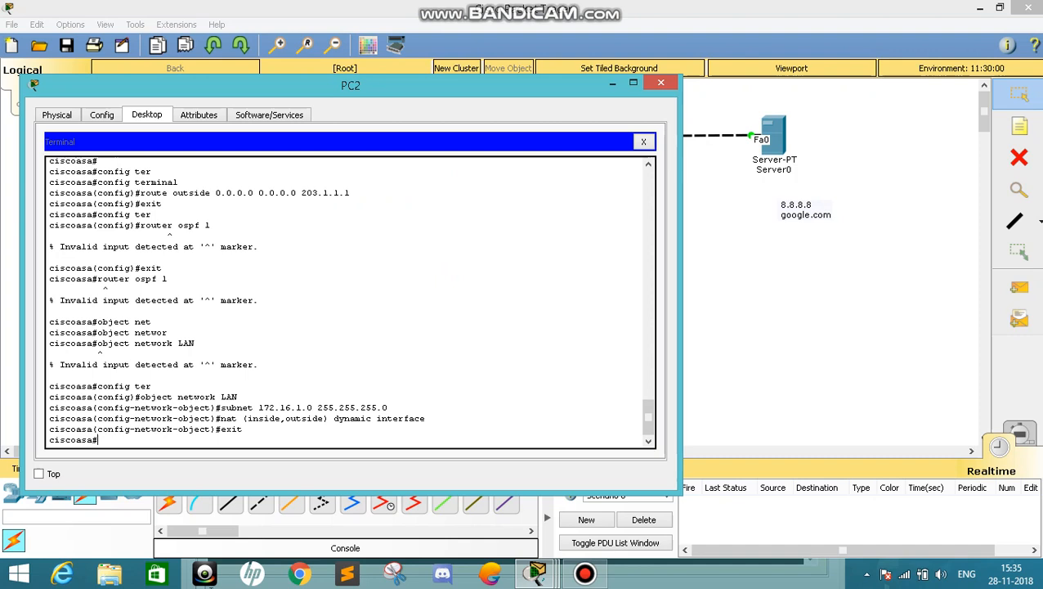
pyautogui.press('Return')
pyautogui.press('Return')
pyautogui.press('Return')
pyautogui.press('Return')
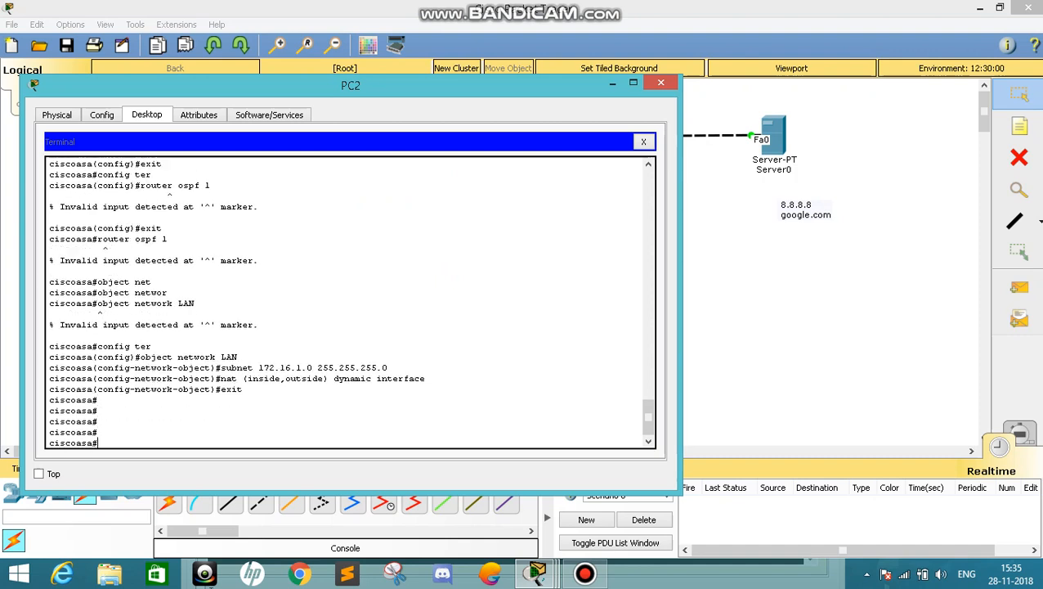
pyautogui.write('co')
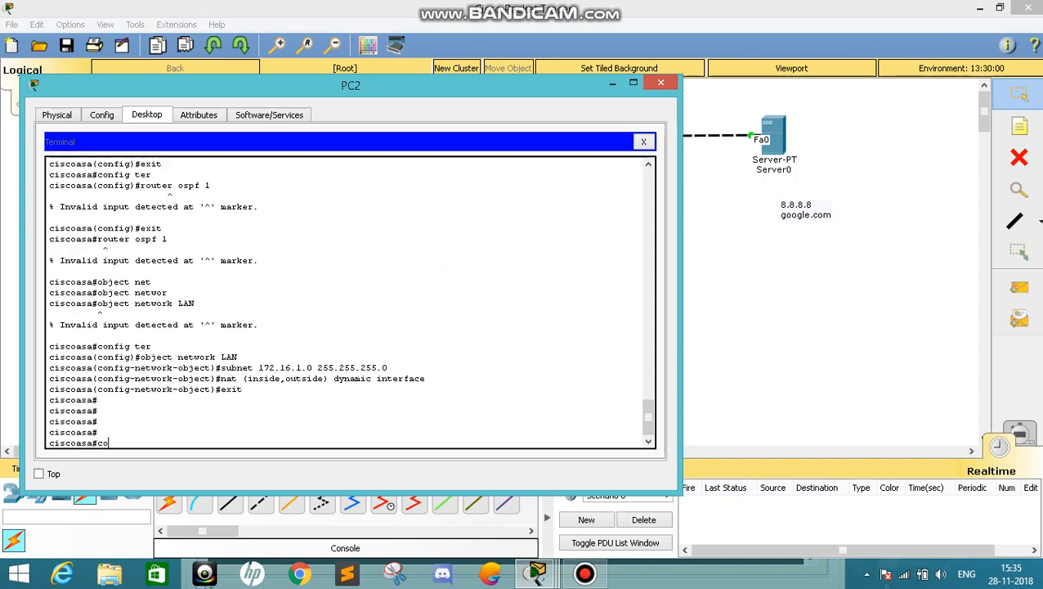
pyautogui.write('nfig ter')
pyautogui.press('Tab')
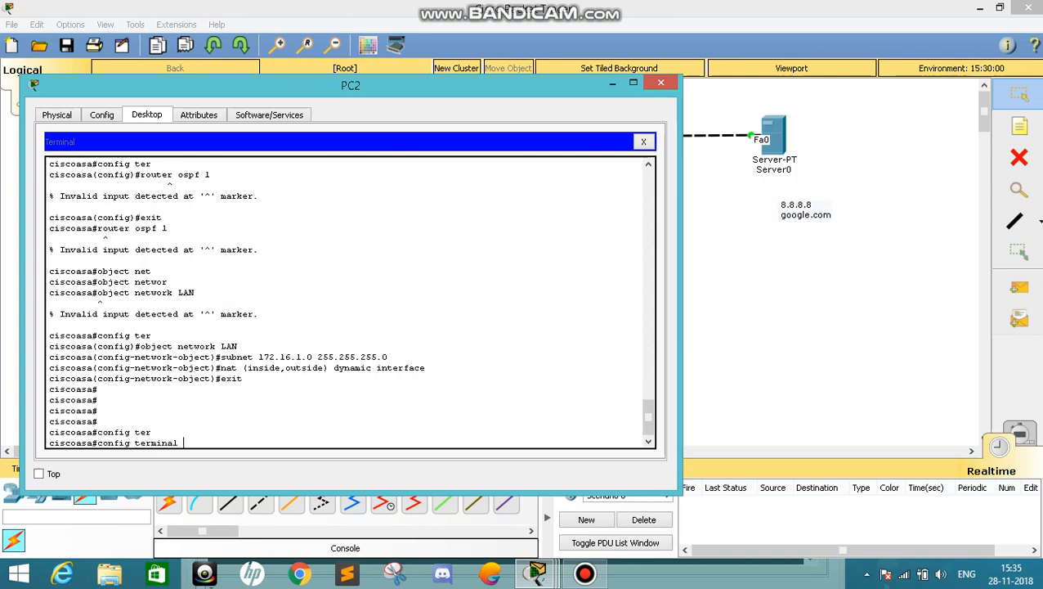
pyautogui.press('Return')
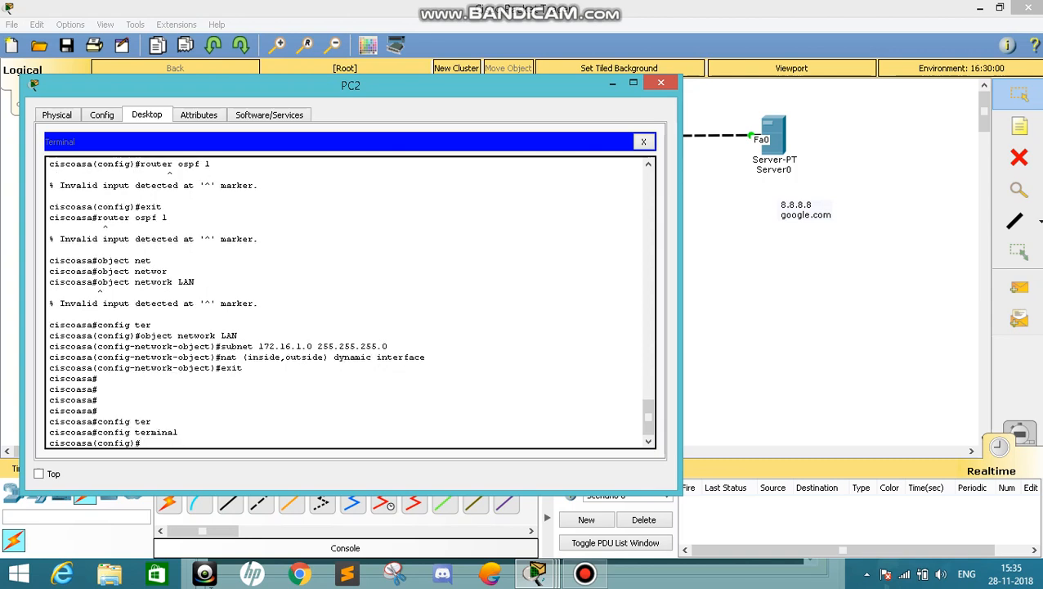
# Create extended access list in_to_internet on the ASA, permitting tcp from any to any.
pyautogui.write('access-lis')
pyautogui.press('Tab')
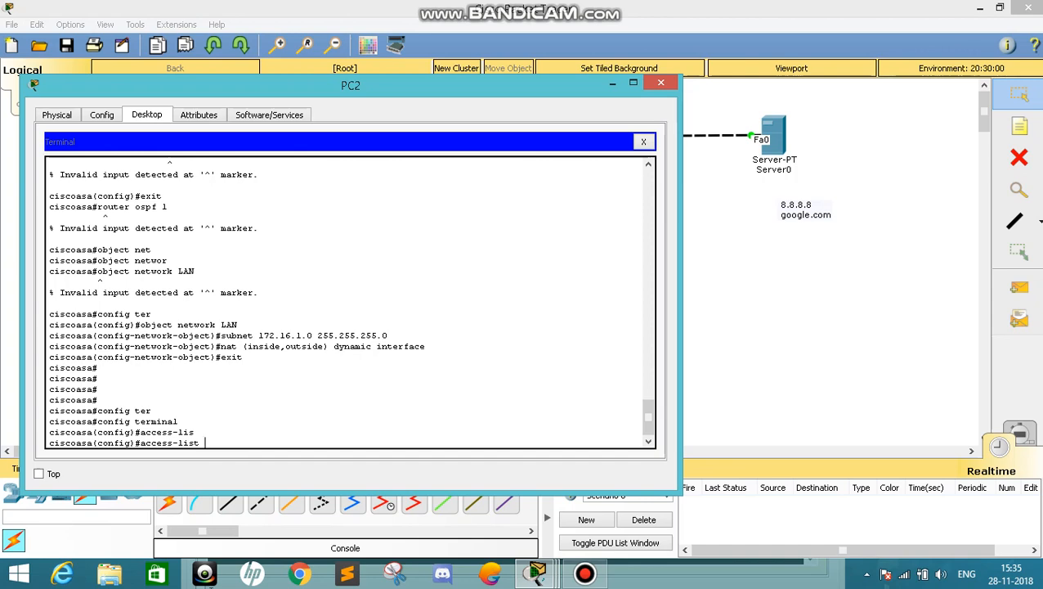
pyautogui.write('IN')
pyautogui.press('BackSpace')
pyautogui.press('BackSpace')
pyautogui.write('int')
pyautogui.press('BackSpace')
pyautogui.write('_to_internet')
pyautogui.click(612, 82)
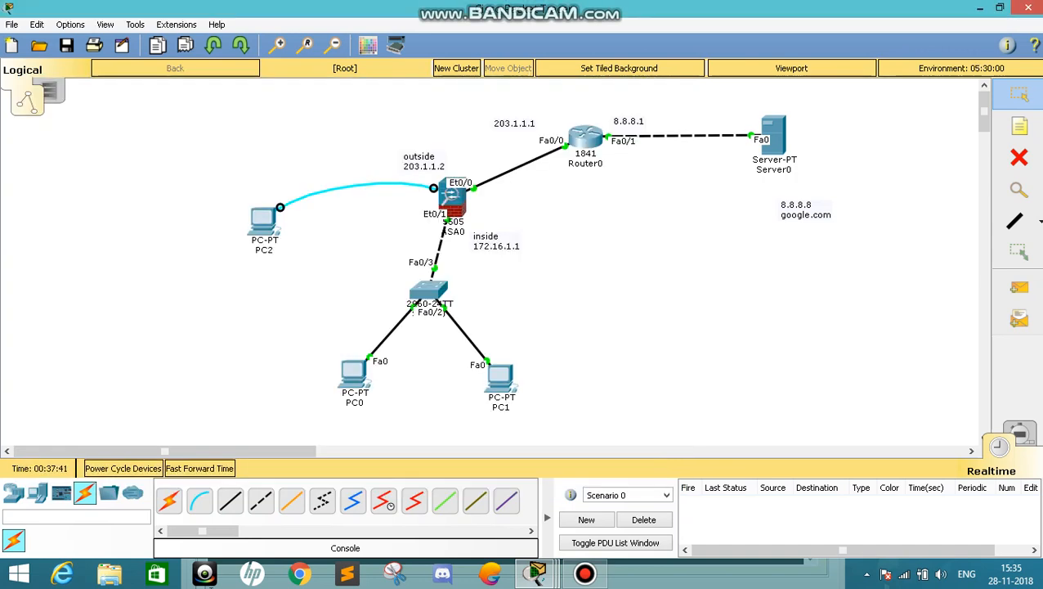
pyautogui.click(264, 220)
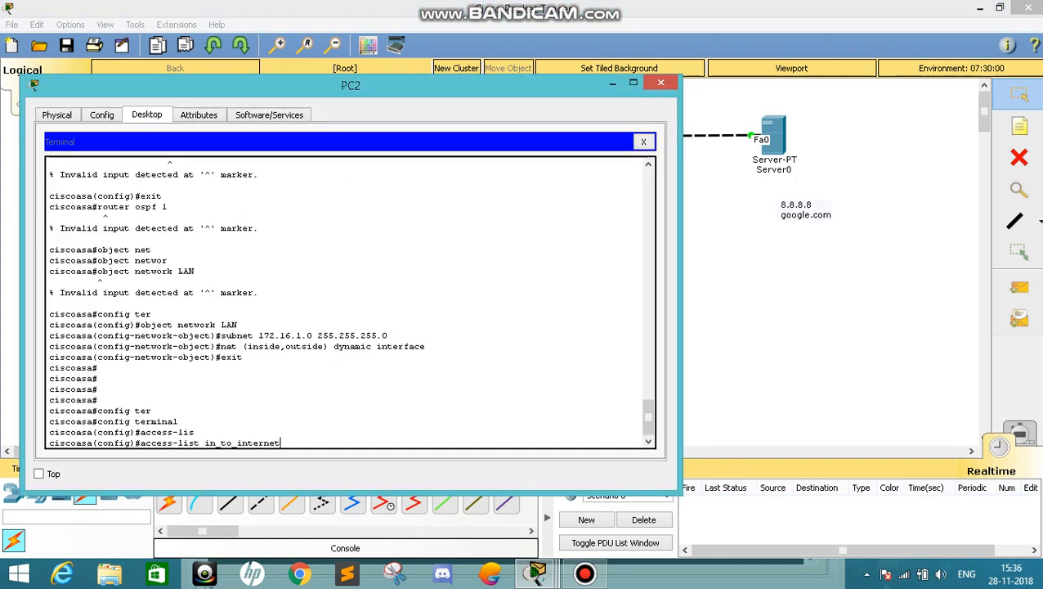
pyautogui.write('extends')
pyautogui.press('BackSpace')
pyautogui.write('ed permit tcp')
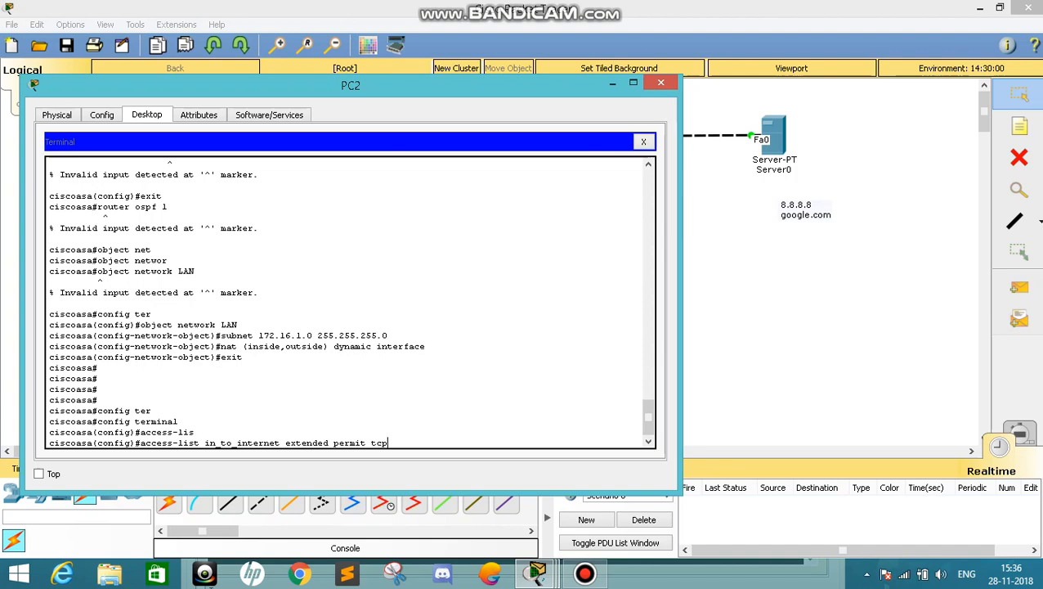
pyautogui.write(' any any')
pyautogui.press('Return')
# Add an extended rule to access list in_to_internet permitting icmp from any to any.
pyautogui.press('Up')
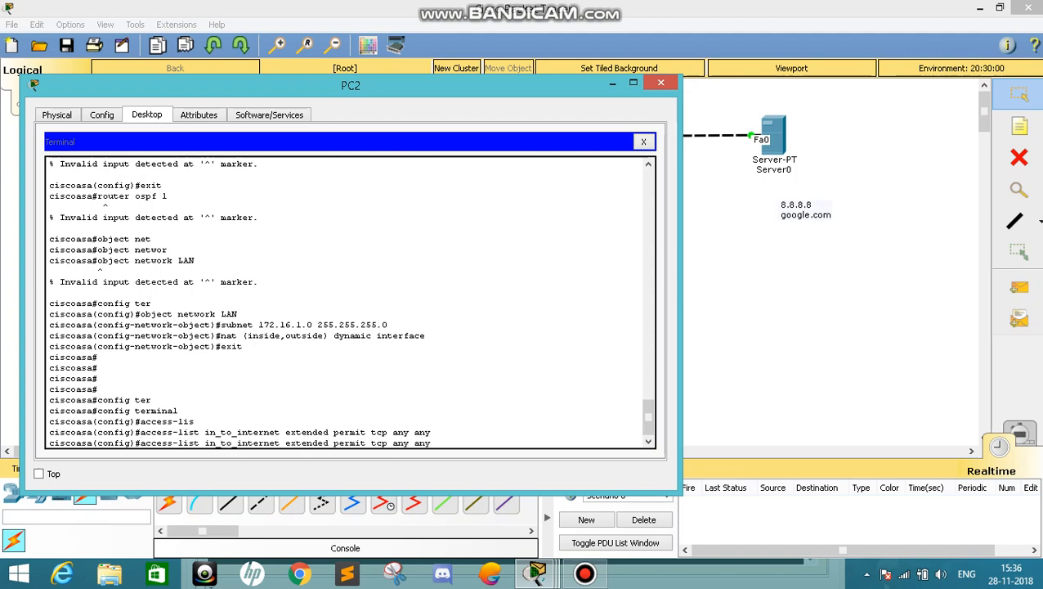
pyautogui.press('BackSpace')
pyautogui.press('BackSpace')
pyautogui.press('BackSpace')
pyautogui.press('BackSpace')
pyautogui.press('BackSpace')
pyautogui.press('BackSpace')
pyautogui.press('BackSpace')
pyautogui.press('BackSpace')
pyautogui.press('BackSpace')
pyautogui.press('BackSpace')
pyautogui.press('BackSpace')
pyautogui.write('icmp any any')
pyautogui.press('Return')
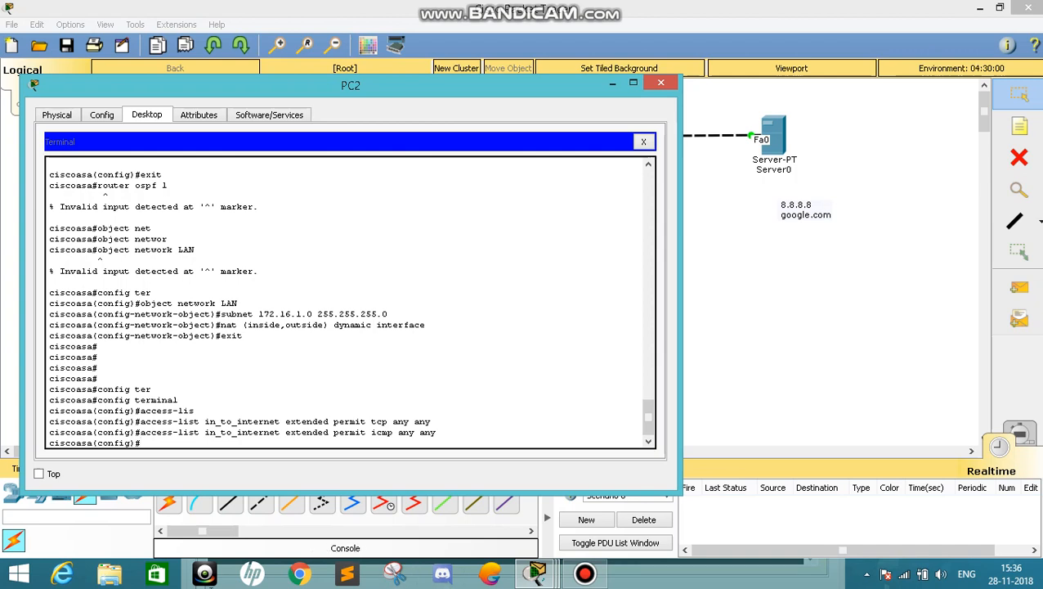
# Write, without running it, an access-group command binding "in_to-internet" inbound to interface outside.
pyautogui.write('acces')
pyautogui.press('BackSpace')
pyautogui.press('BackSpace')
pyautogui.write('cess ')
pyautogui.write('group in_to-inter')
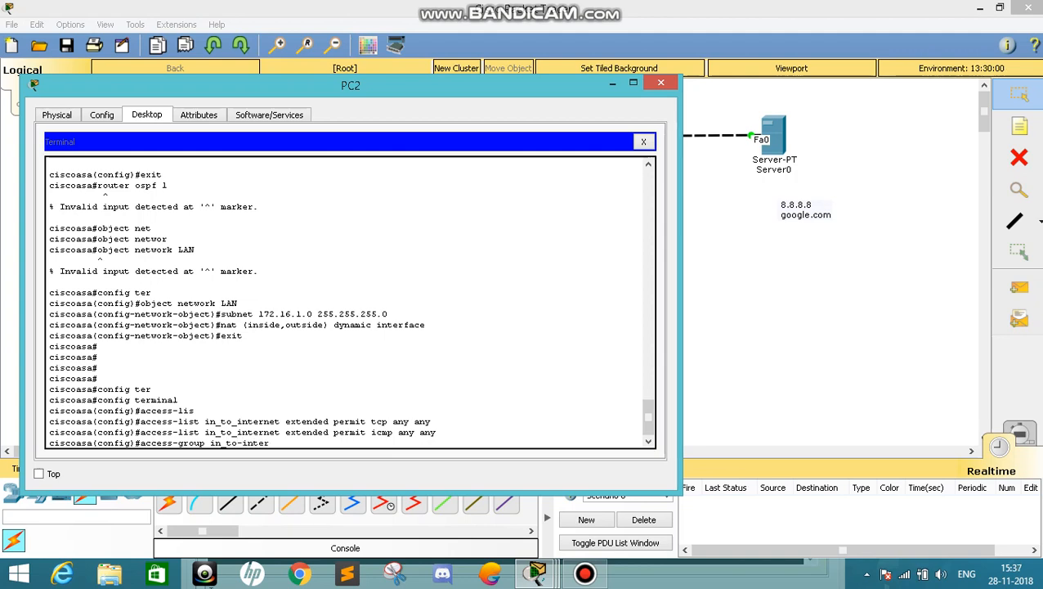
pyautogui.write('net')
pyautogui.write('in interface outside')
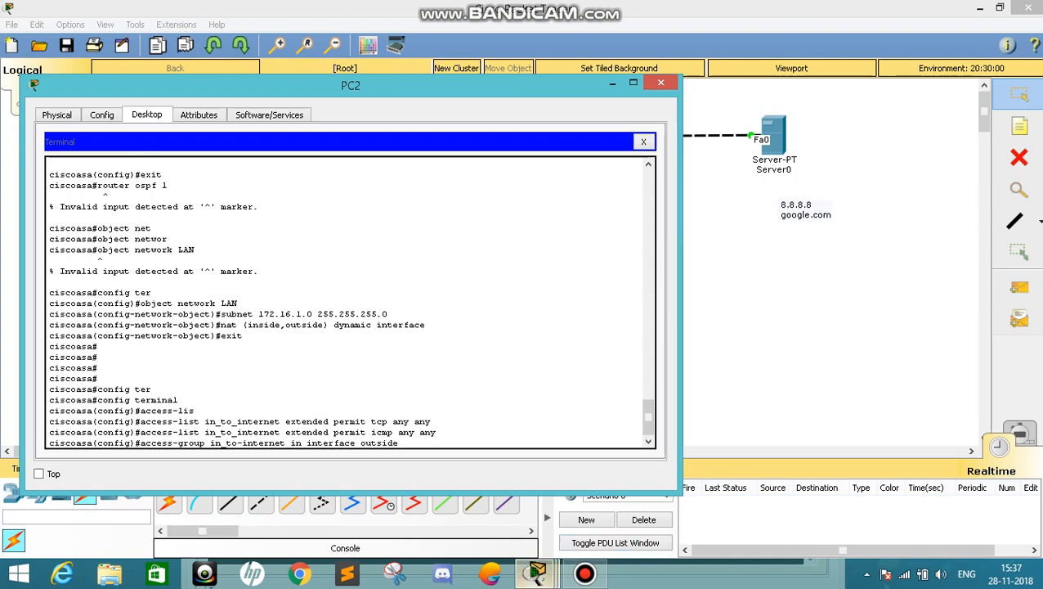
# Place PC1's ping window beside a narrowed PC2 terminal and try to run the prepared access-group command.
pyautogui.hotkey('alt', 'Tab')
pyautogui.hotkey('alt', 'Tab')
pyautogui.hotkey('alt', 'Tab')
pyautogui.hotkey('alt', 'Tab')
pyautogui.hotkey('alt', 'Tab')
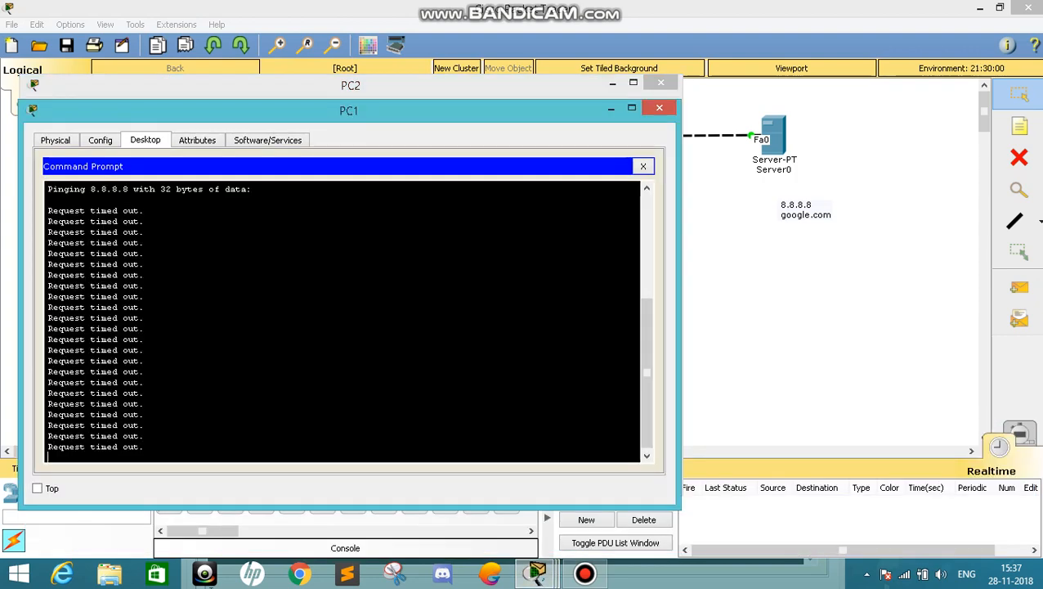
pyautogui.moveTo(349, 110); pyautogui.dragTo(850, 88)
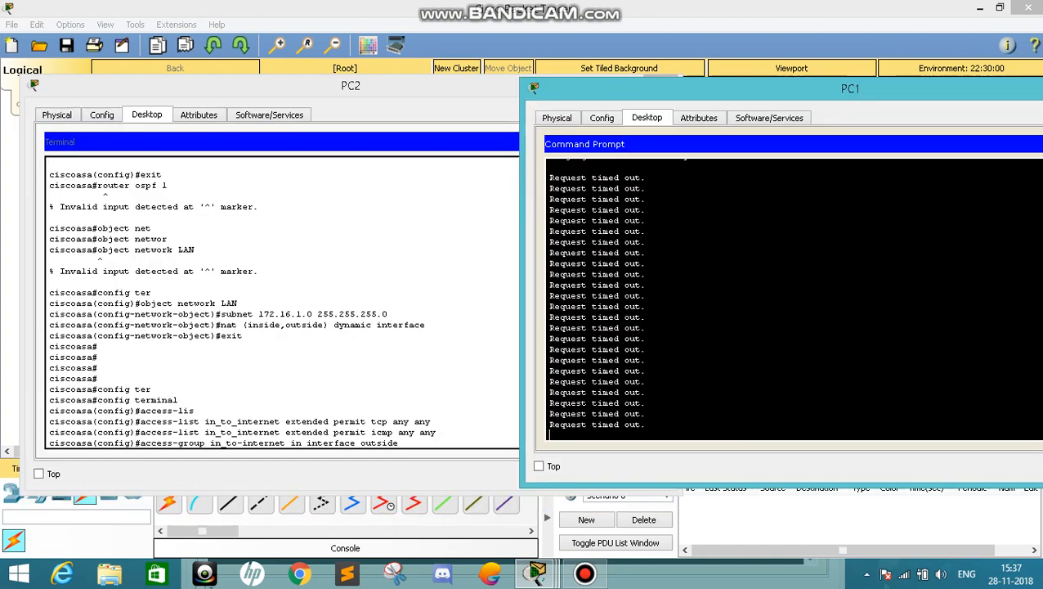
pyautogui.click(398, 443)
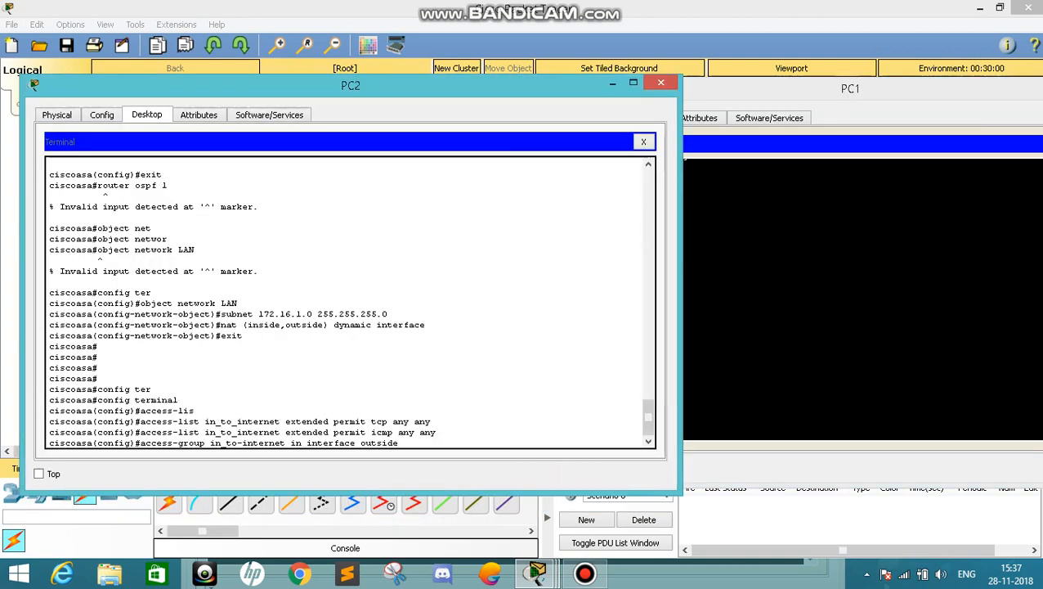
pyautogui.moveTo(678, 286); pyautogui.dragTo(502, 287)
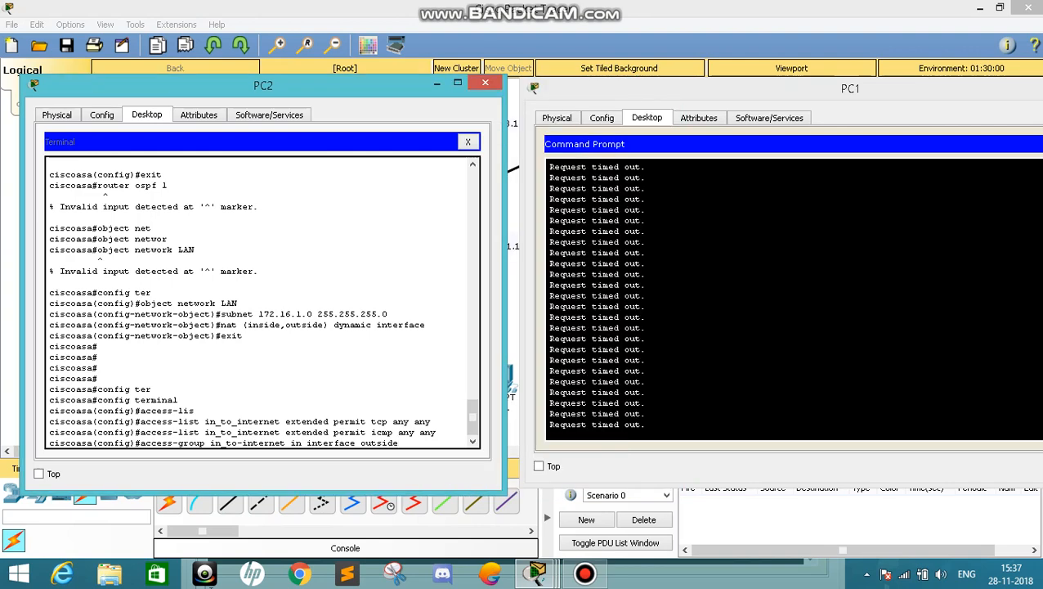
pyautogui.press('Return')
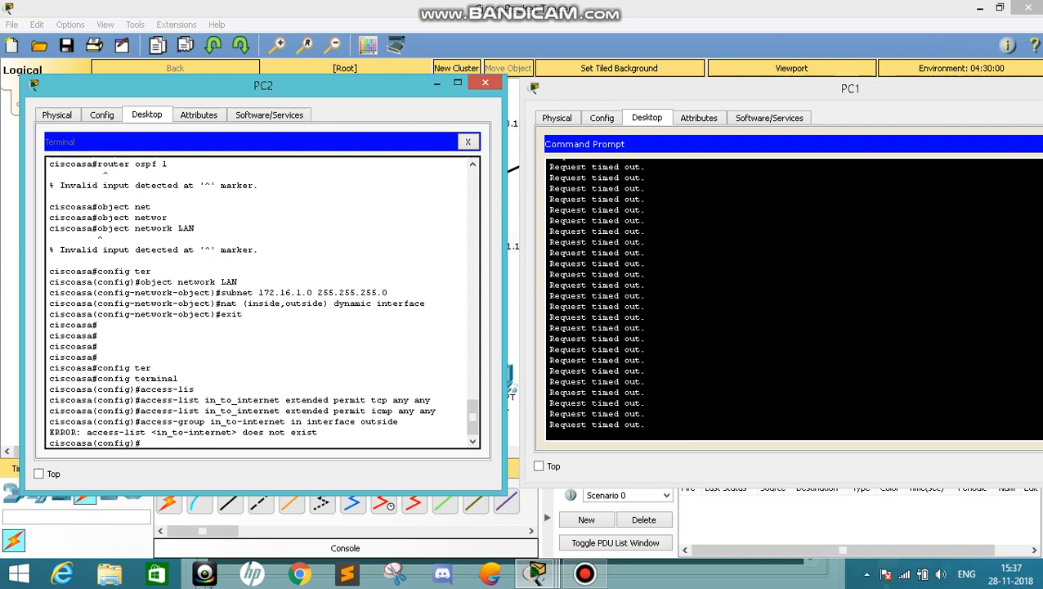
# Correct the access-group command's list name to in_to_internet and apply it inbound on interface outside.
pyautogui.press('Up')
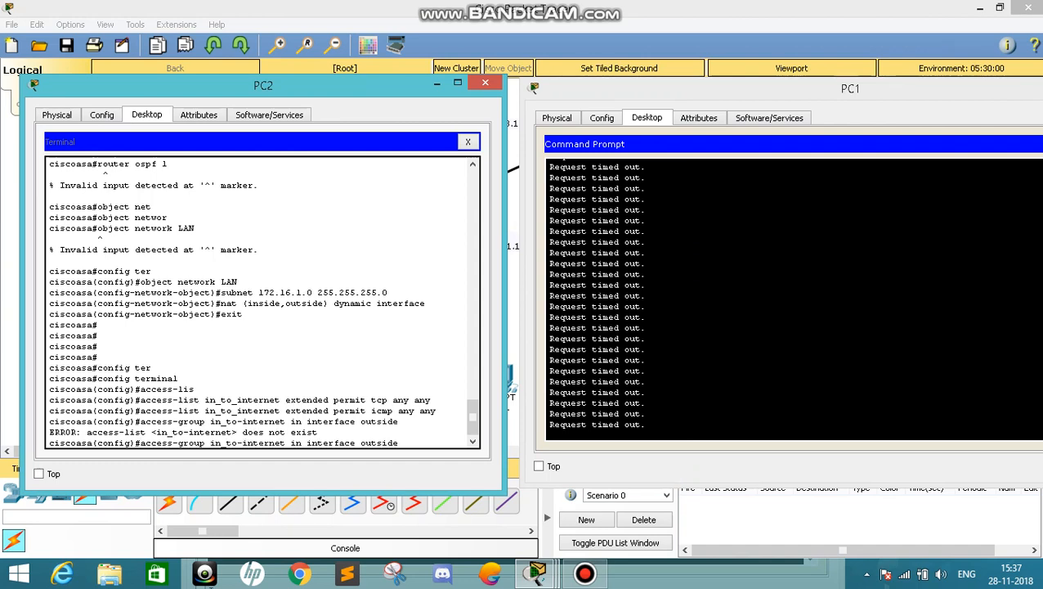
pyautogui.press('Left')
pyautogui.press('Left')
pyautogui.press('Left')
pyautogui.press('Left')
pyautogui.press('Left')
pyautogui.press('Left')
pyautogui.press('Left')
pyautogui.press('Left')
pyautogui.press('Left')
pyautogui.press('Left')
pyautogui.press('Left')
pyautogui.press('Left')
pyautogui.press('BackSpace')
pyautogui.write('_')
pyautogui.press('Return')
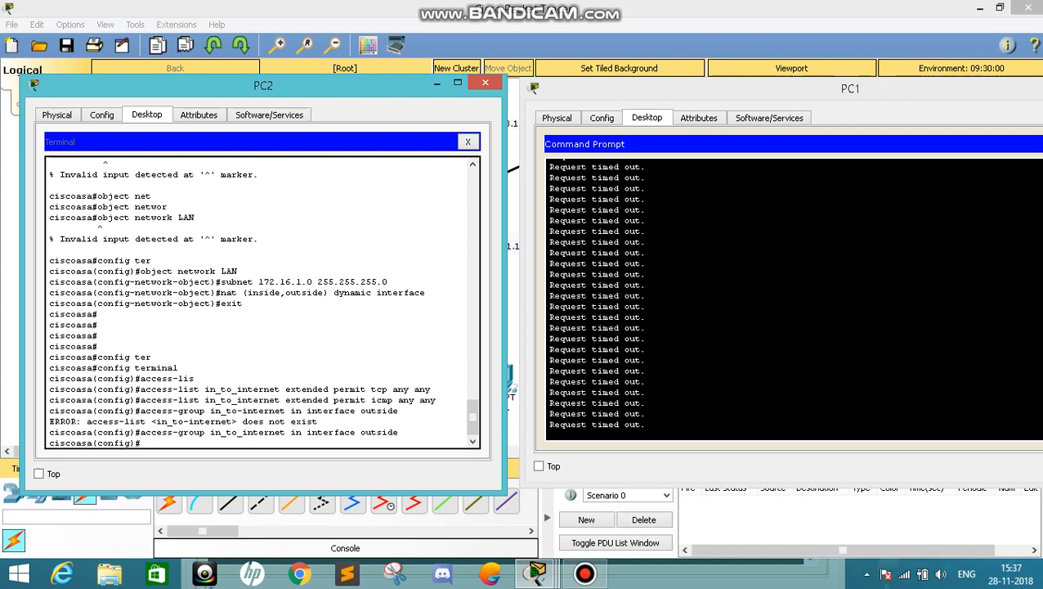
# Check PC1's continuous ping, return to the topology, and send a simple PDU from PC0 to PC1.
pyautogui.click(648, 425)
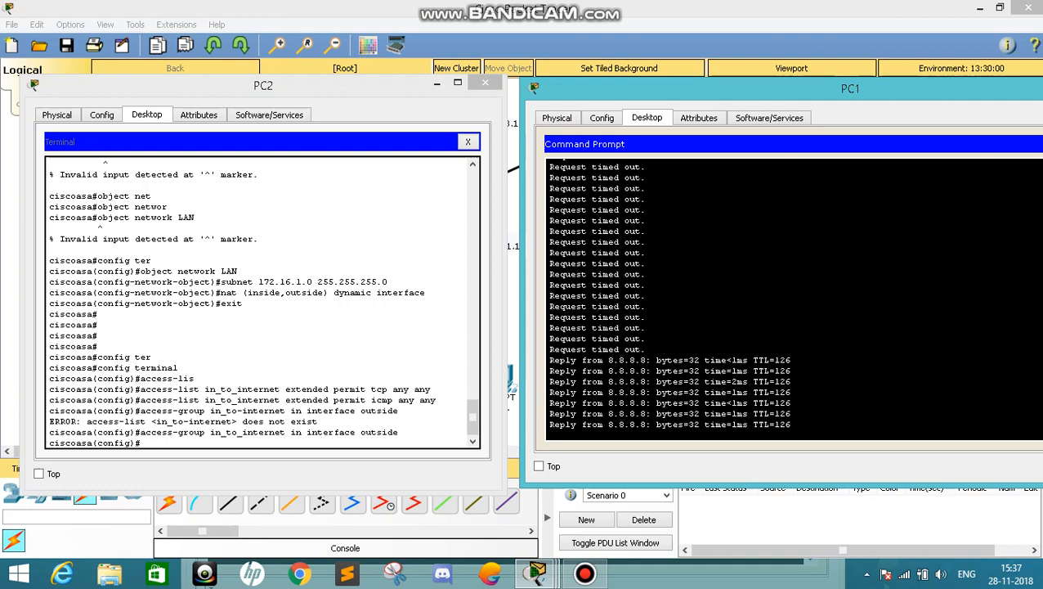
pyautogui.hotkey('alt', 'Tab')
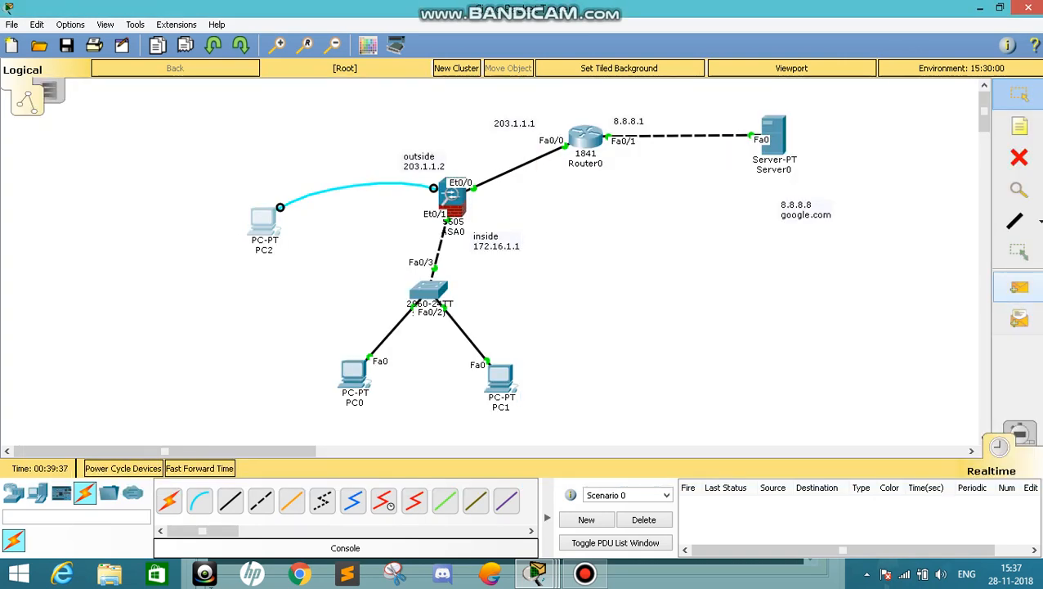
pyautogui.click(1018, 286)
pyautogui.click(357, 376)
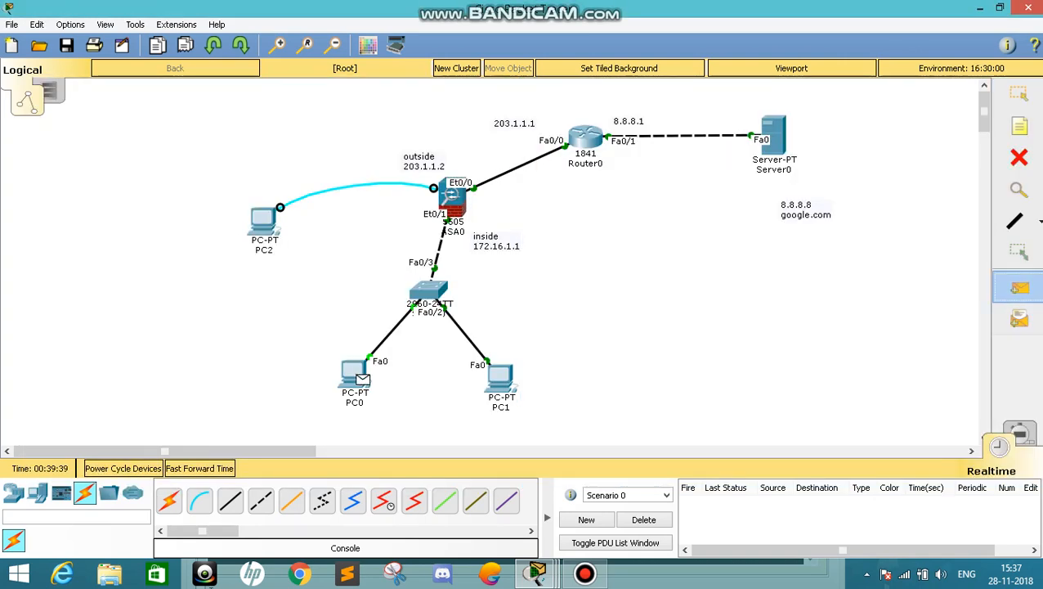
pyautogui.click(499, 377)
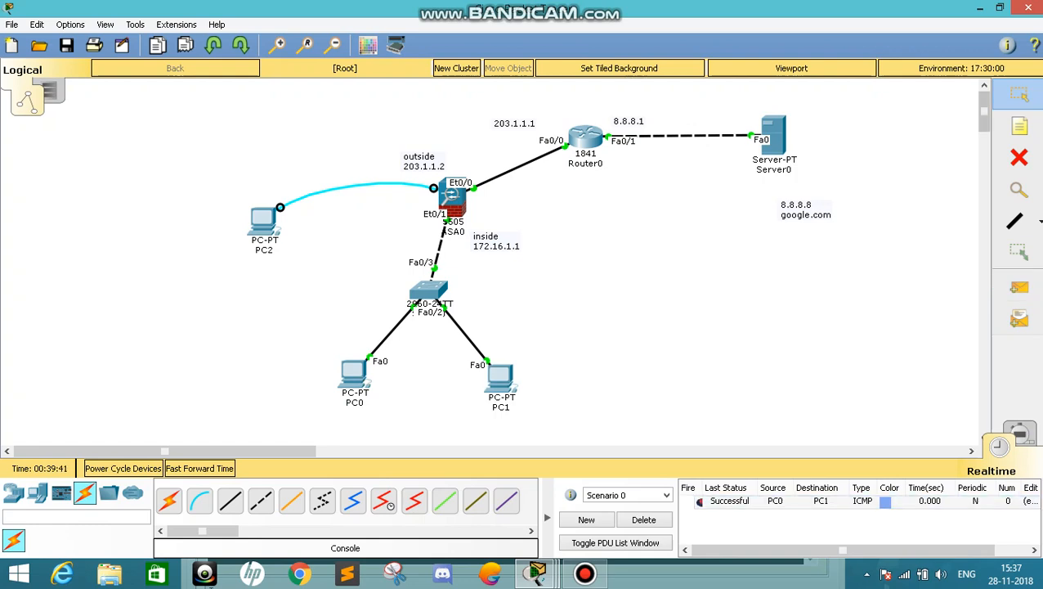
# Send one simple PDU from PC1 to itself and another from PC1 to ASA0.
pyautogui.press('p')
pyautogui.click(501, 376)
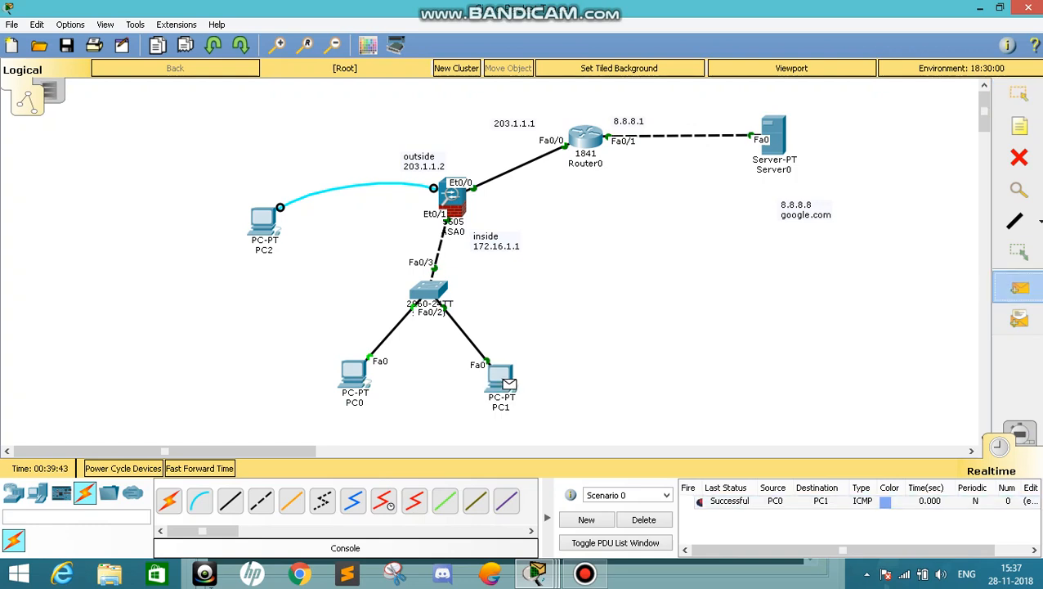
pyautogui.click(428, 290)
pyautogui.click(568, 302)
pyautogui.click(500, 378)
pyautogui.press('p')
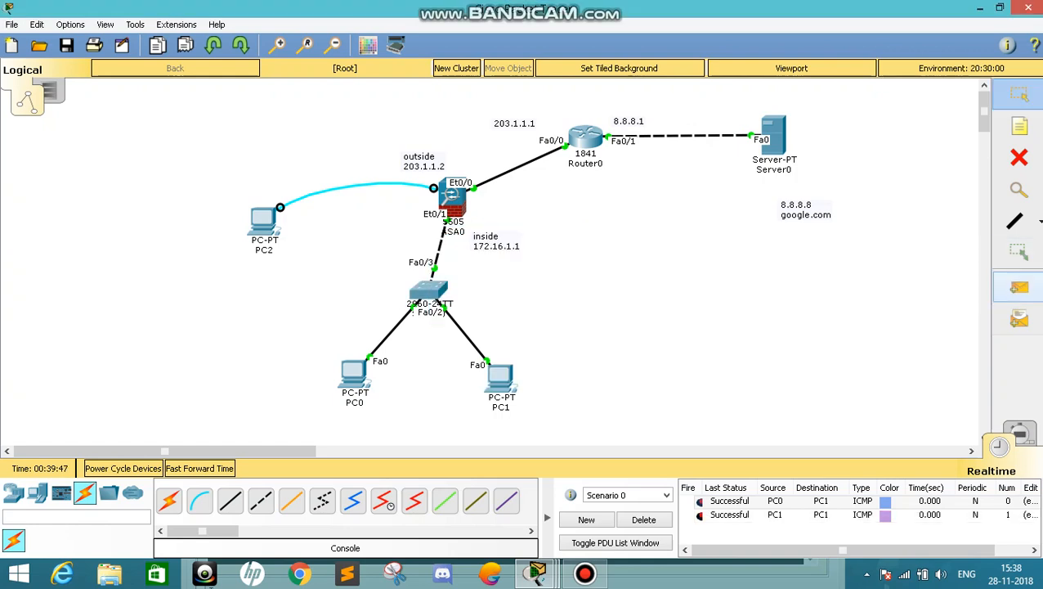
pyautogui.click(450, 196)
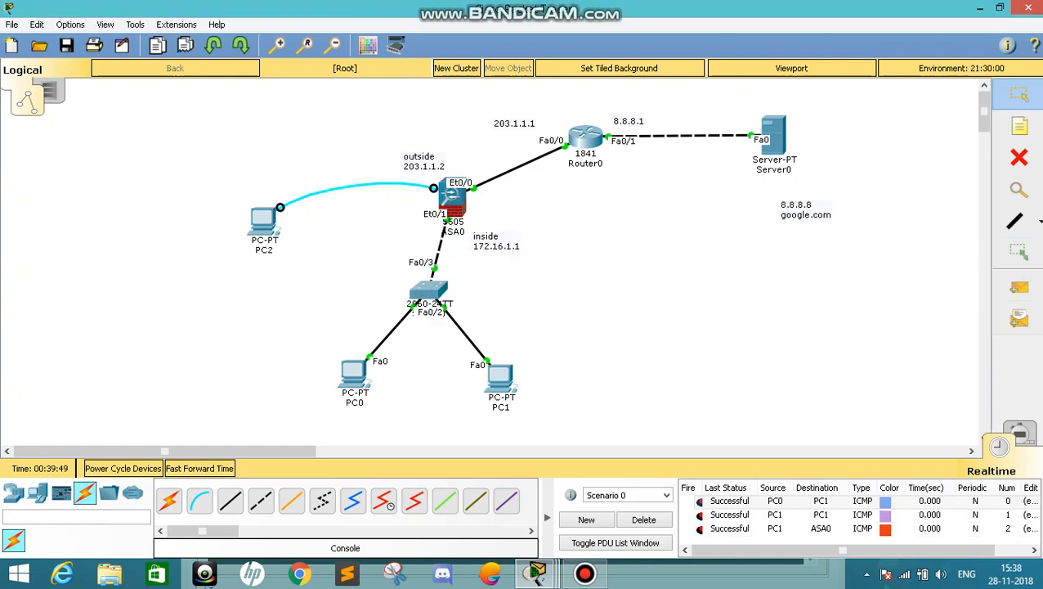
# Send simple PDUs from PC1 to Router0 and from PC1 to Server0, and review the PDU list.
pyautogui.click(1019, 287)
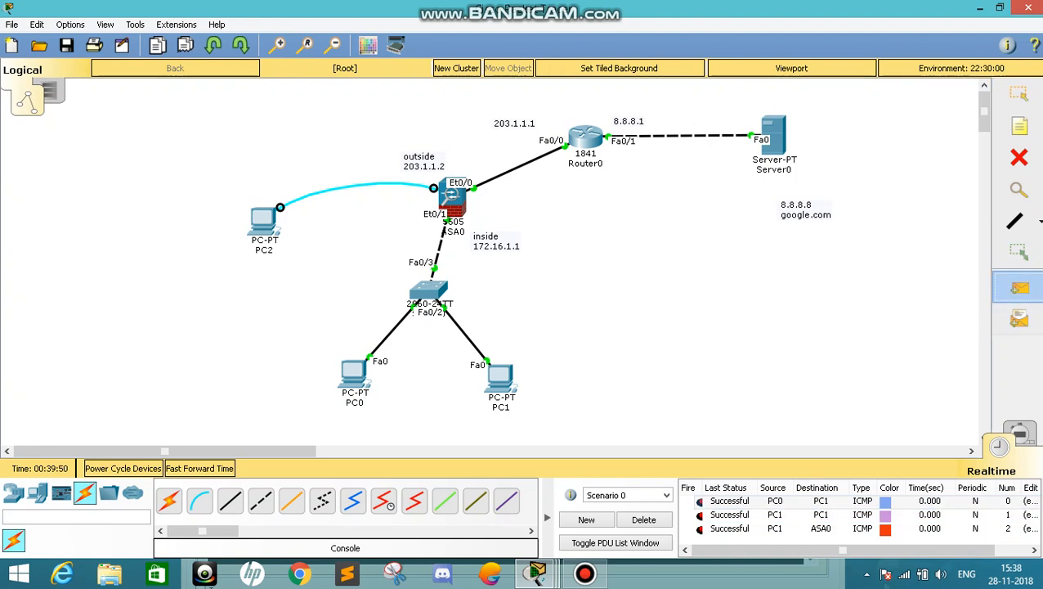
pyautogui.click(501, 377)
pyautogui.click(585, 137)
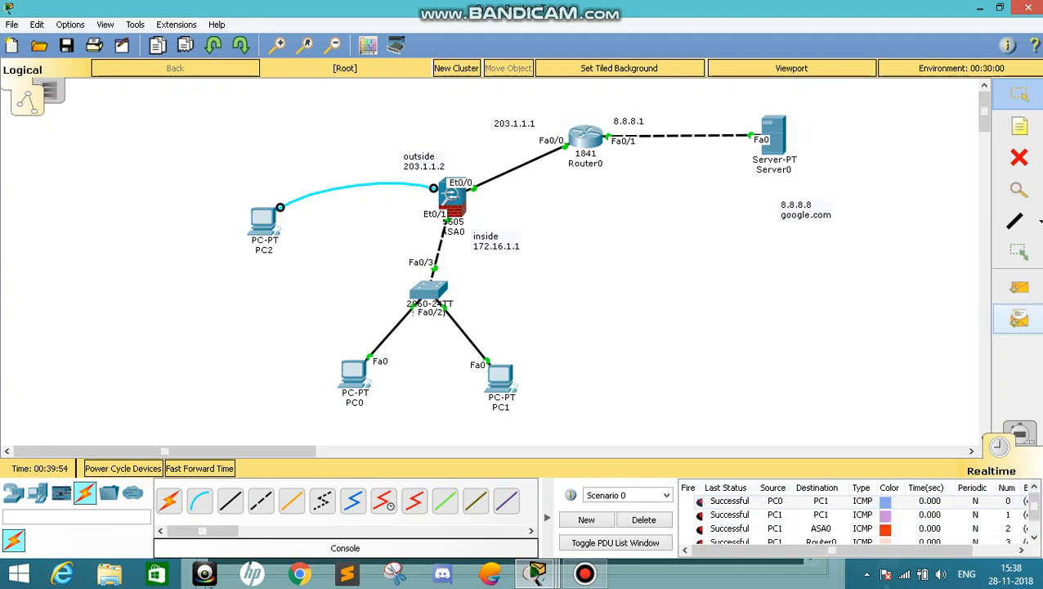
pyautogui.click(1019, 287)
pyautogui.click(500, 378)
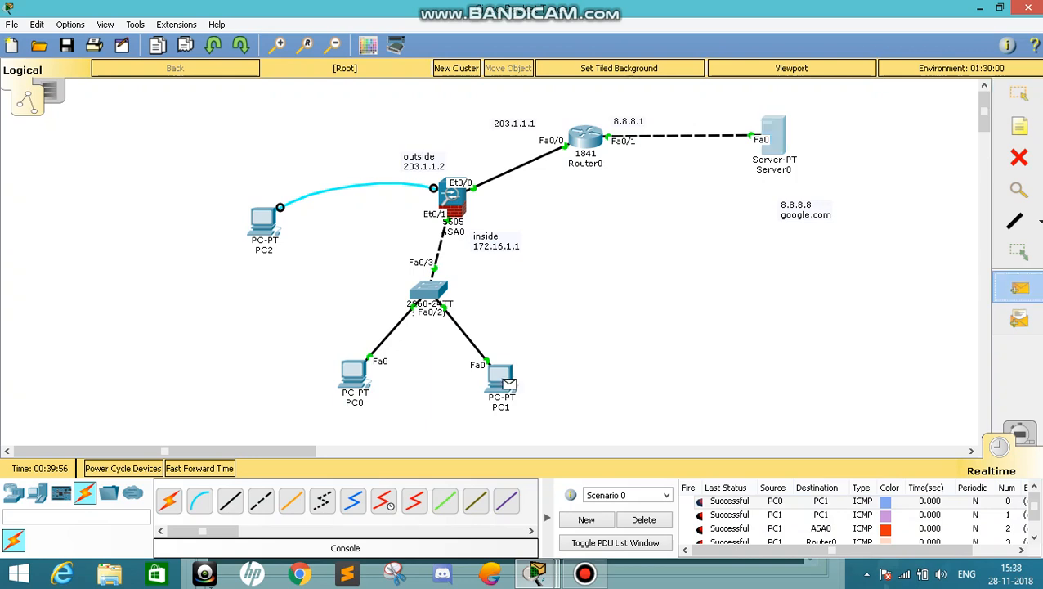
pyautogui.click(772, 135)
pyautogui.moveTo(1034, 504)
pyautogui.mouseDown()
pyautogui.moveTo(1034, 519)
pyautogui.moveTo(1035, 504)
pyautogui.mouseUp()
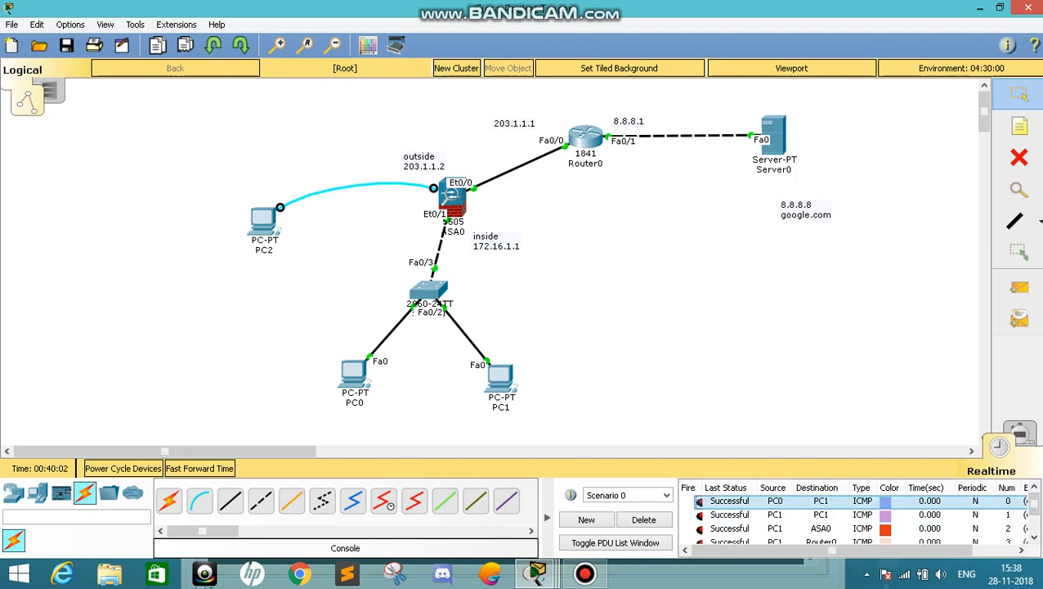
# Send two more simple PDUs, one originating at Server0 and one at Router0, and review their statuses in the PDU list.
pyautogui.click(1019, 286)
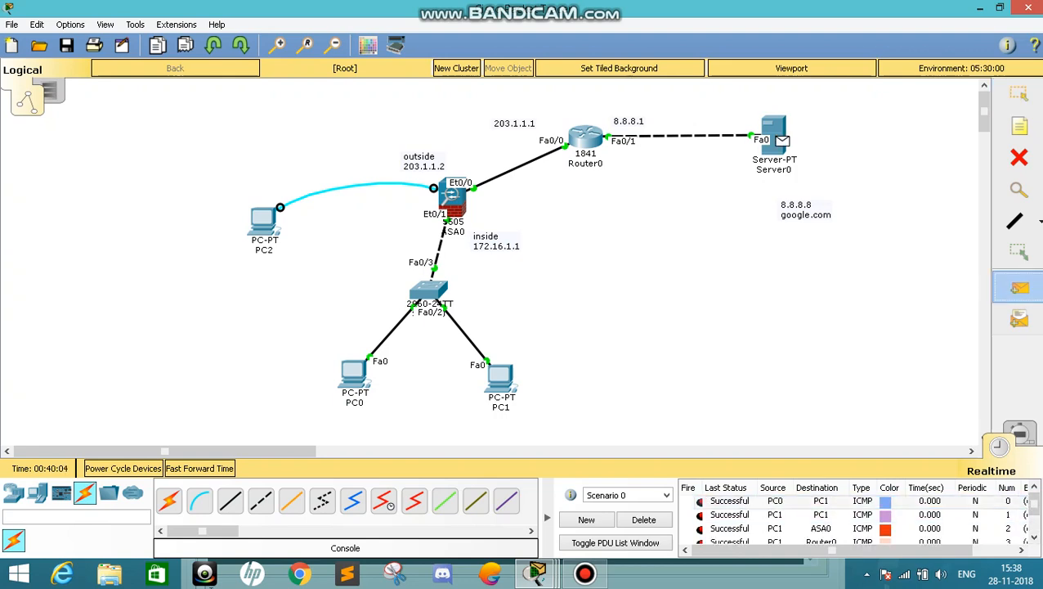
pyautogui.press('Escape')
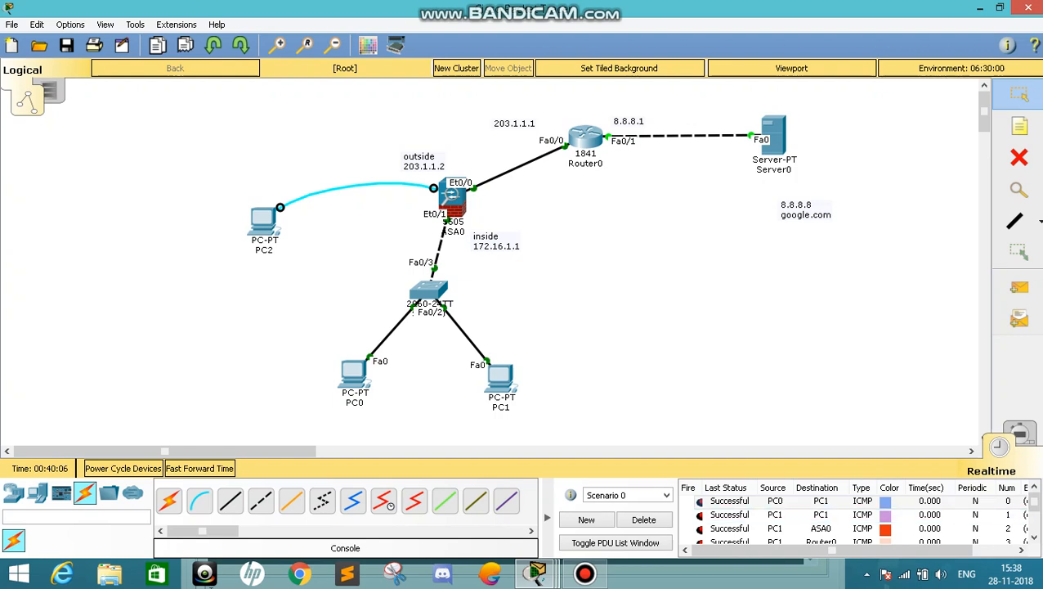
pyautogui.moveTo(1034, 501)
pyautogui.mouseDown()
pyautogui.moveTo(1034, 520)
pyautogui.moveTo(1034, 501)
pyautogui.mouseUp()
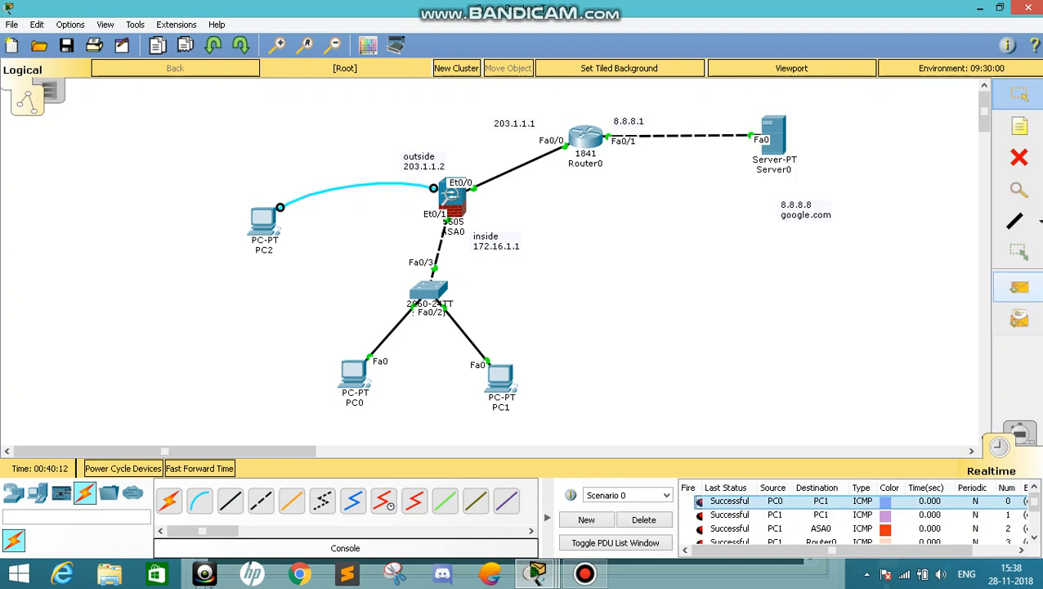
pyautogui.click(1018, 287)
pyautogui.press('Escape')
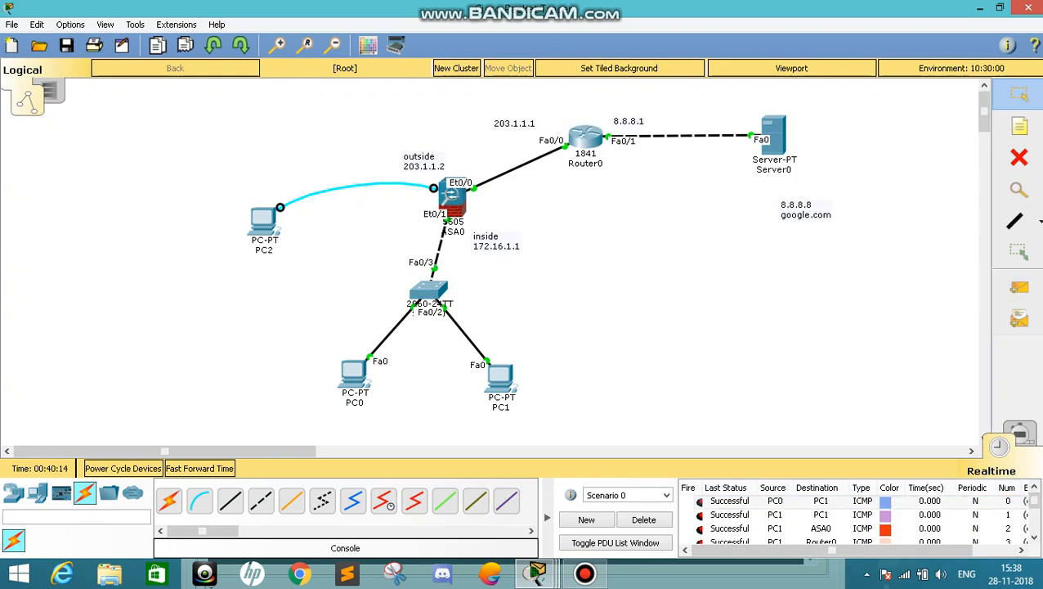
pyautogui.click(859, 501)
pyautogui.moveTo(1033, 499); pyautogui.dragTo(1033, 524)
pyautogui.scroll(2, 858, 519)
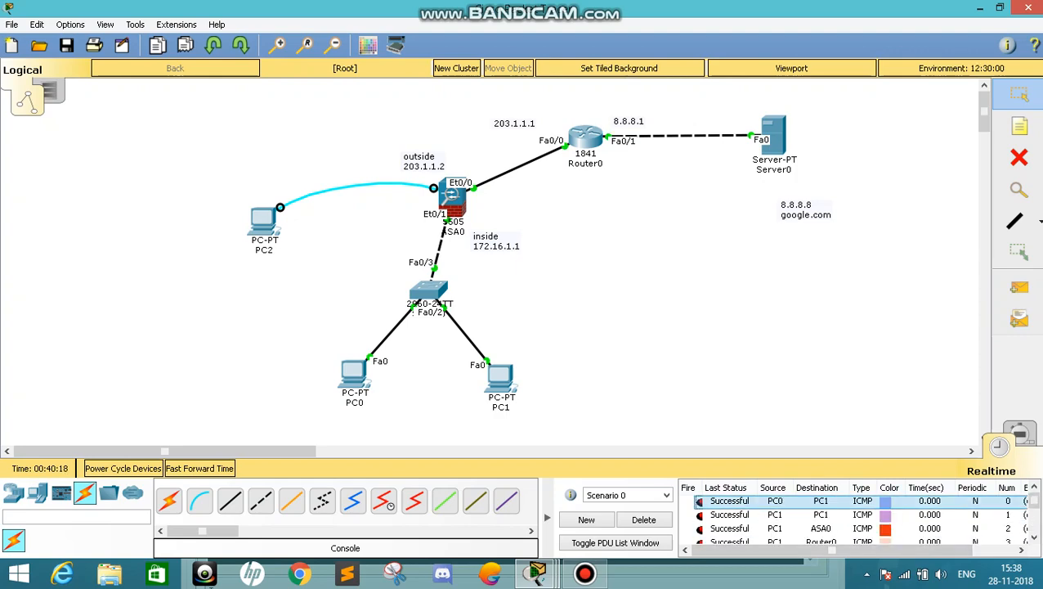
# Switch the topology from Realtime to Simulation mode to show the queued ICMP packets.
pyautogui.moveTo(453, 197)
pyautogui.click(1019, 432)
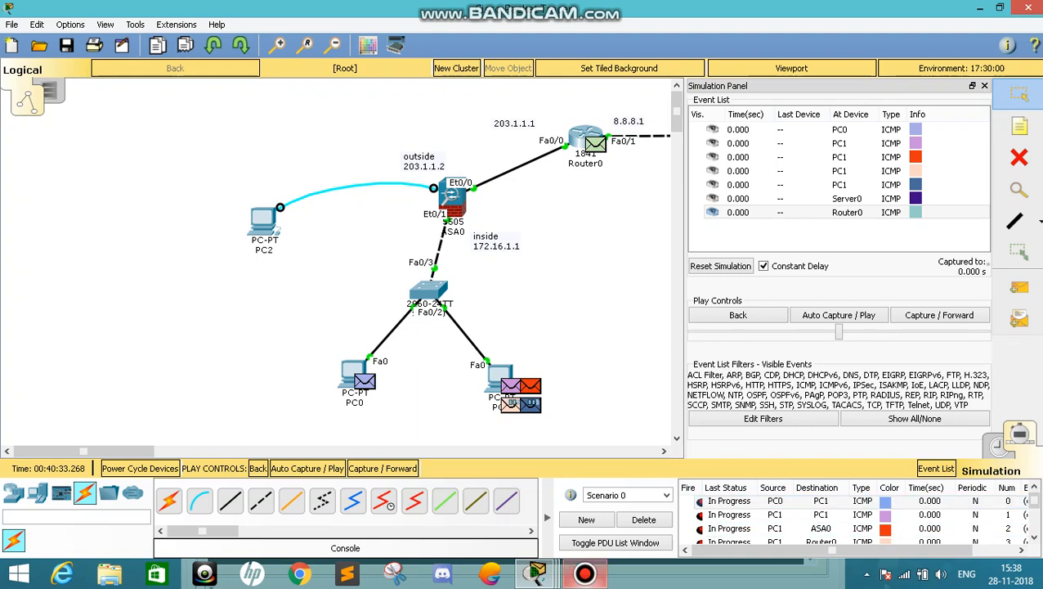
pyautogui.click(584, 572)
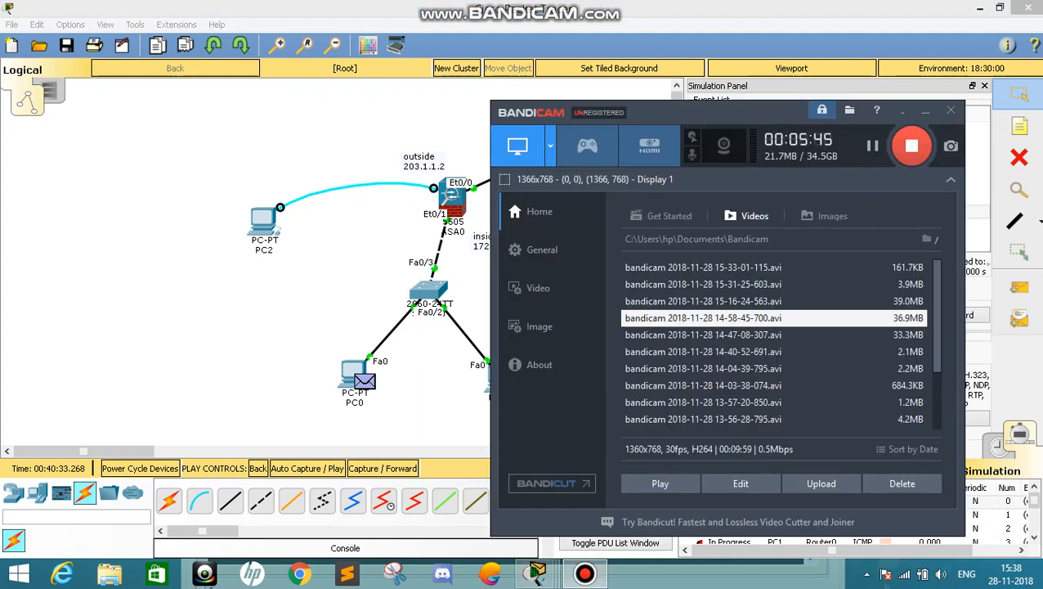